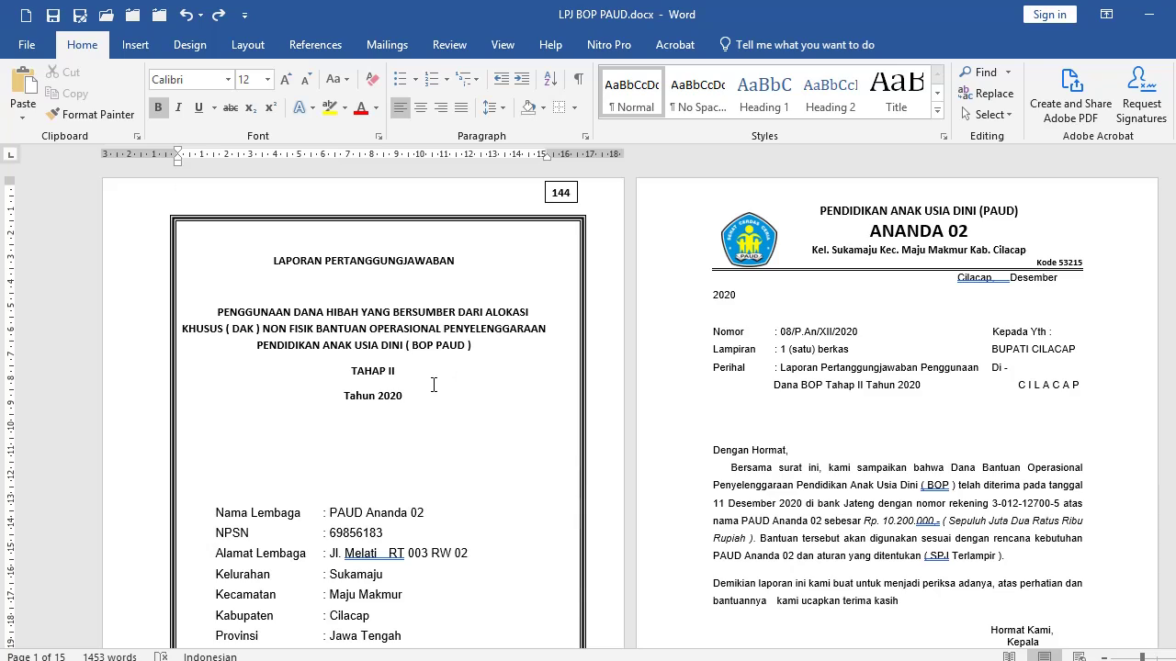
Review the TAHAP II cover page and the Tahun 2020 cover letter text, then bring up the Layout ribbon.
left_click(432, 382)
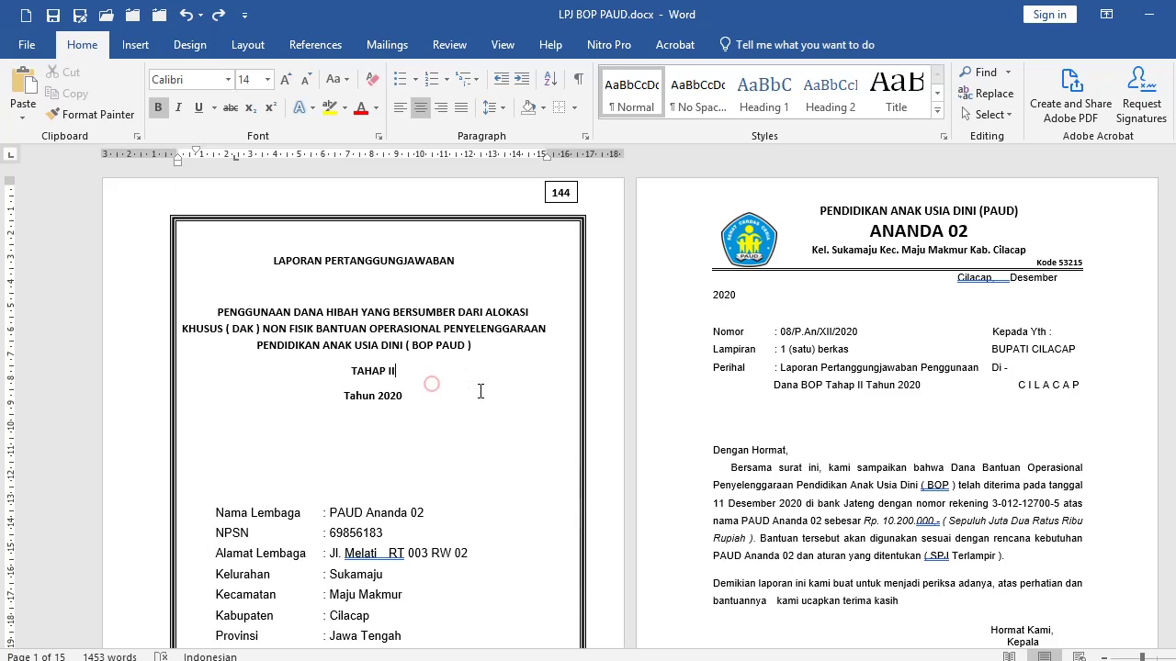
left_click(815, 387)
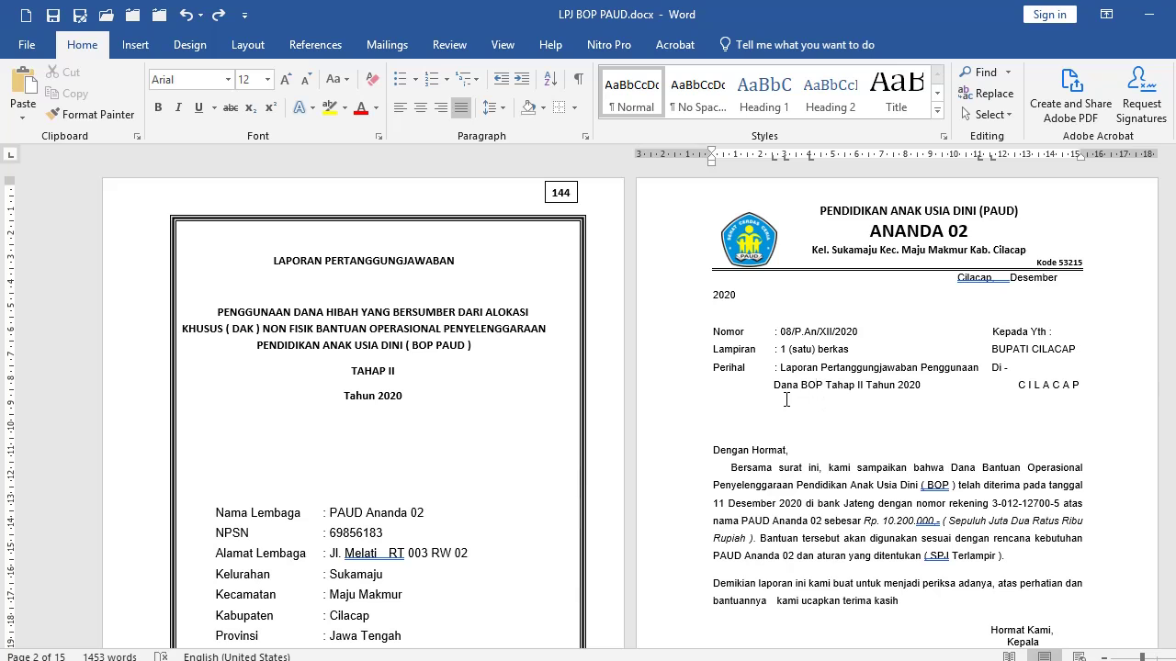
scroll(538, 399, "down", 2)
scroll(551, 395, "up", 2)
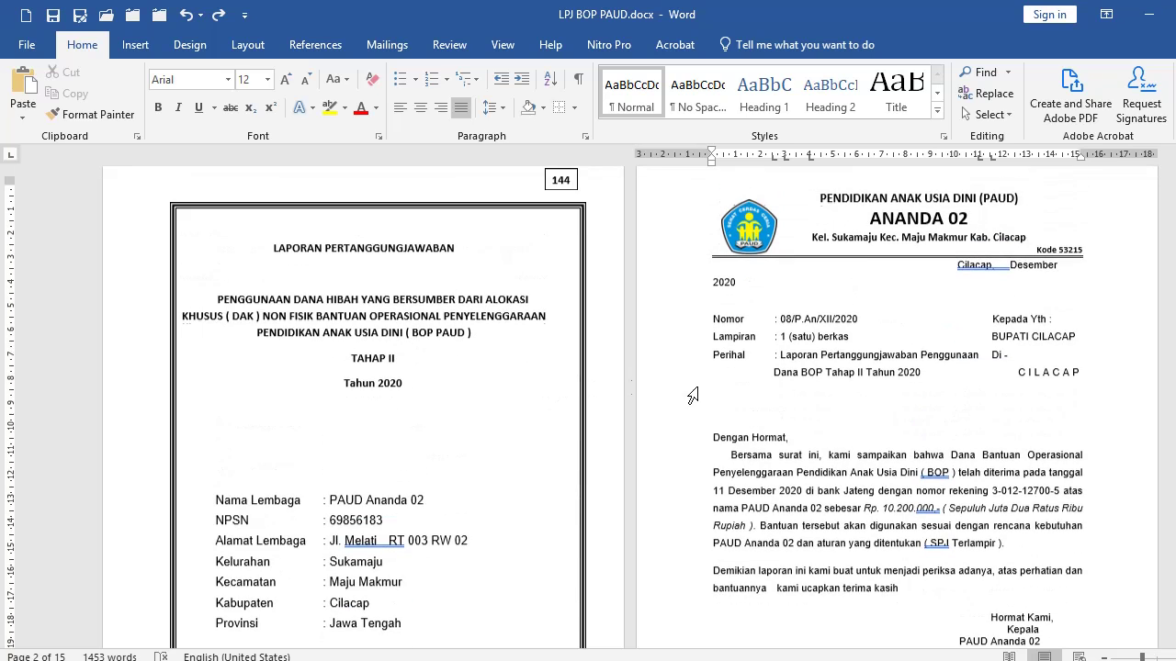
scroll(417, 367, "down", 1)
left_click(412, 365)
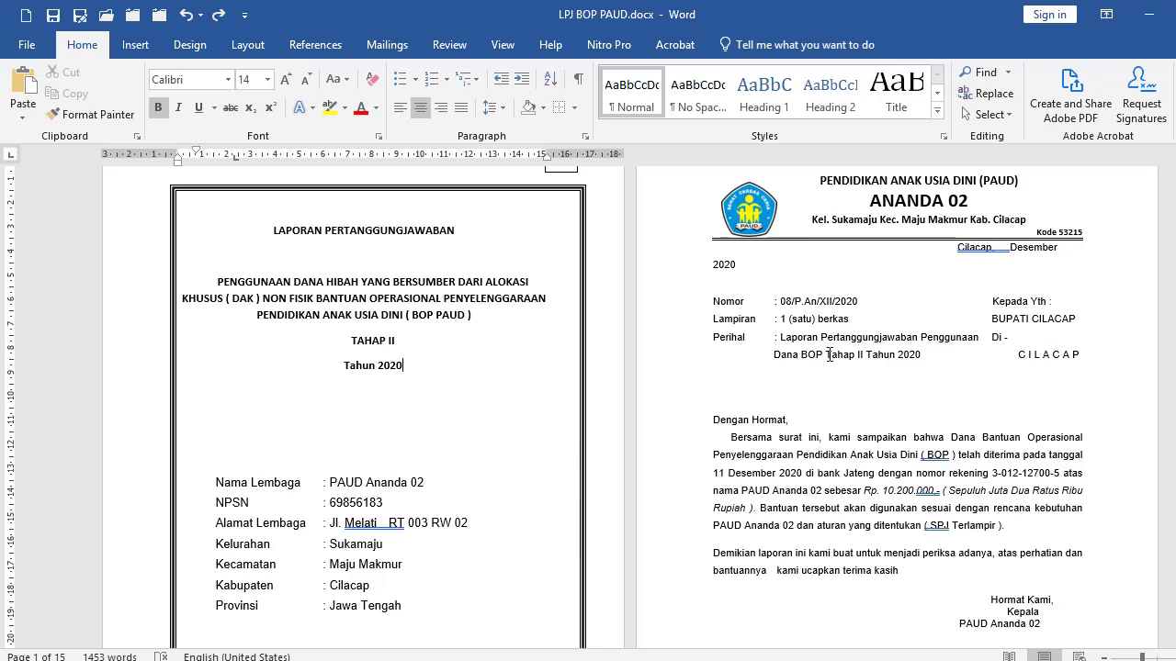
left_click(486, 347)
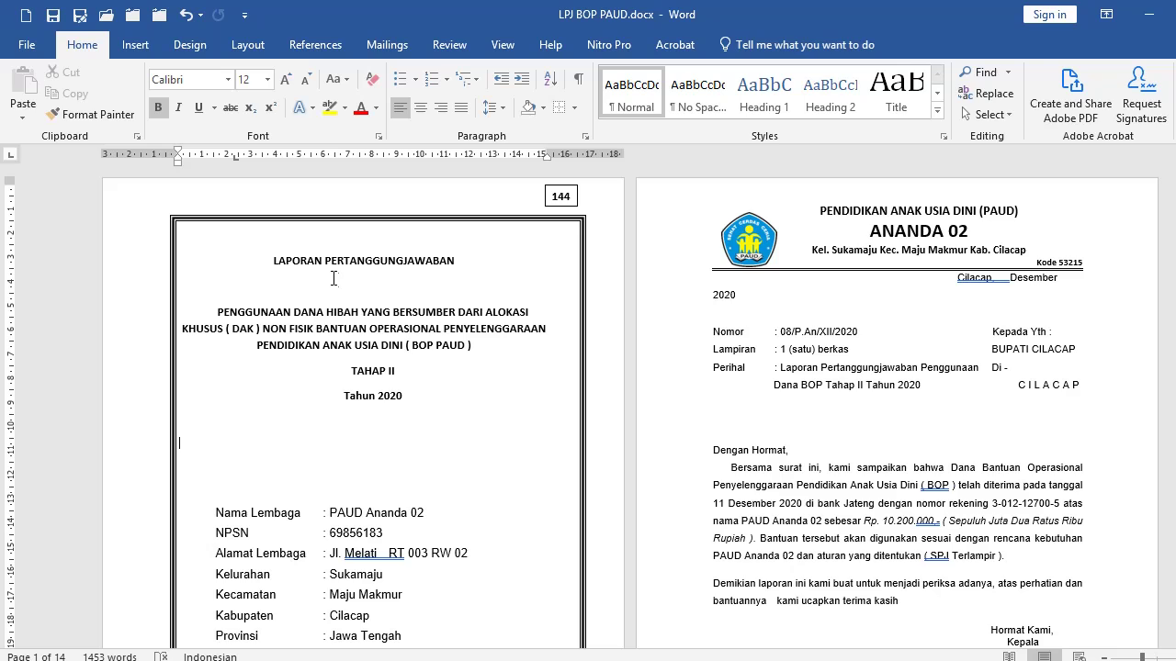
left_click(250, 48)
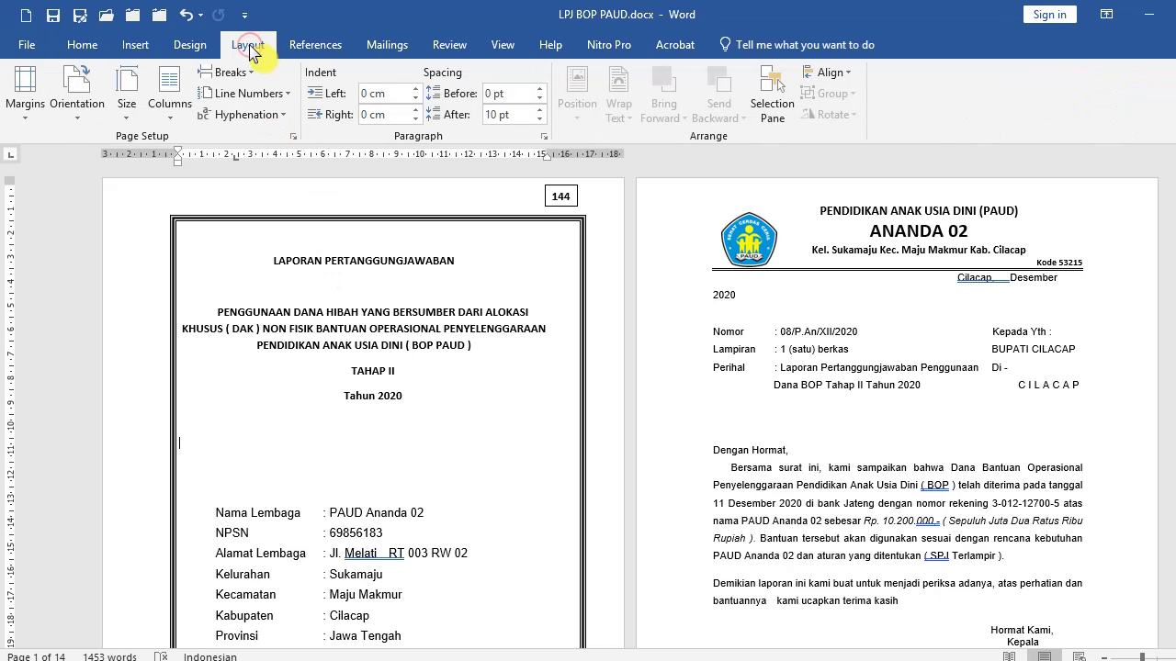
left_click(293, 136)
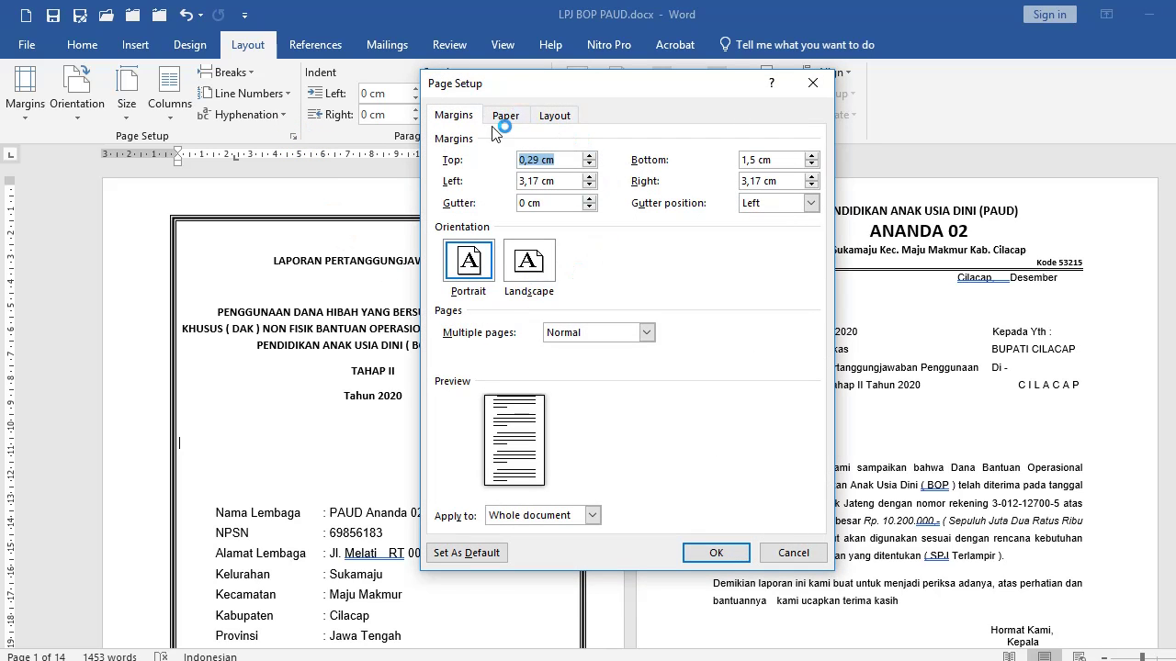
left_click(505, 118)
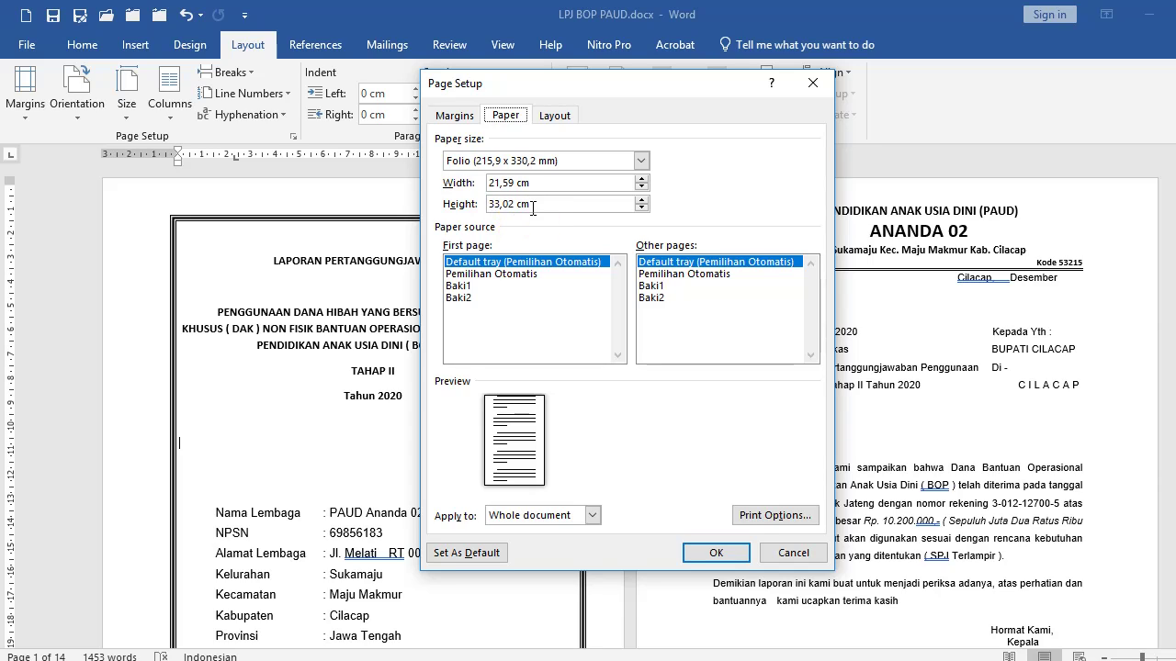
left_click(540, 204)
left_click(640, 162)
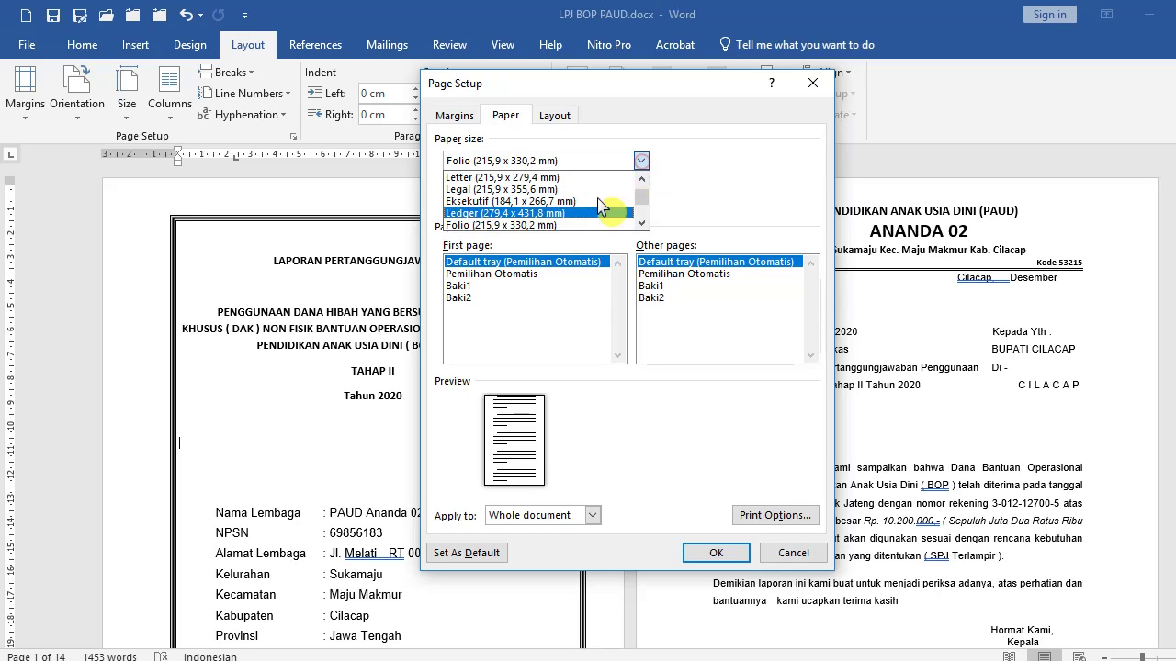
scroll(496, 228, "down", 5)
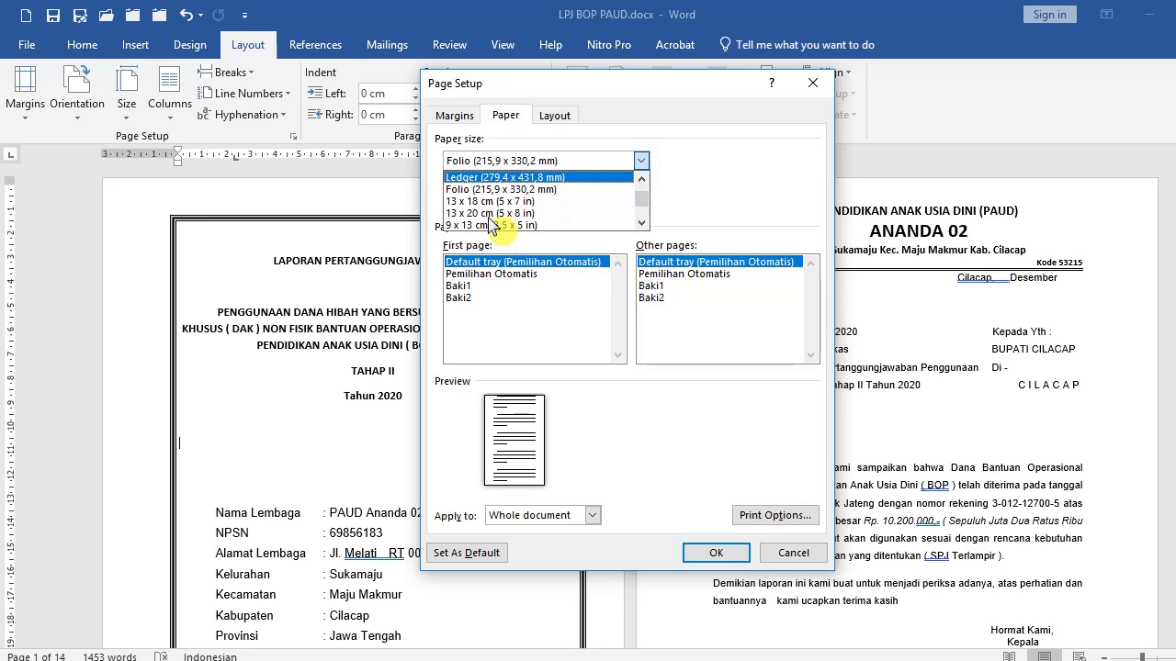
scroll(492, 223, "up", 5)
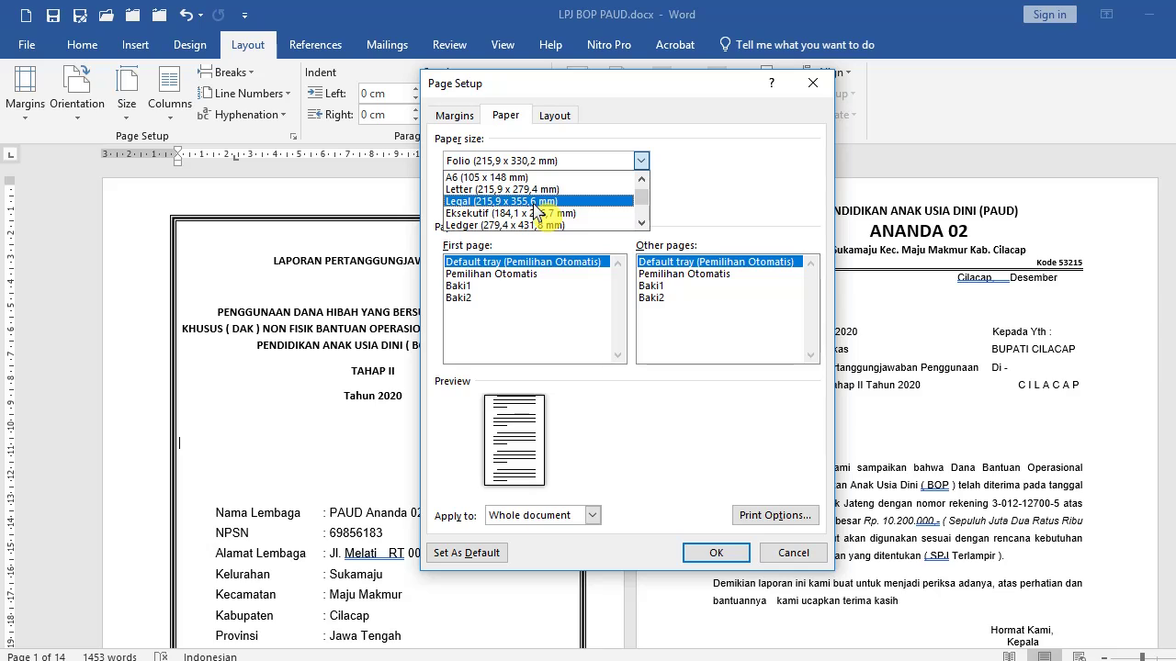
left_click(543, 156)
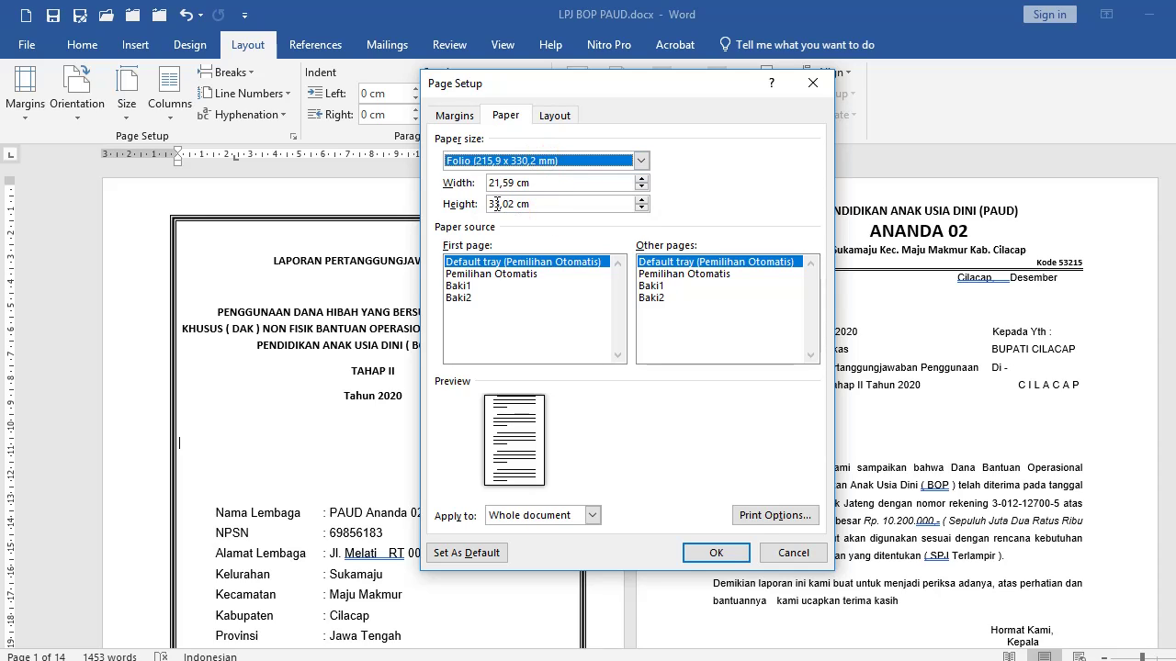
left_click_drag(488, 203, 530, 219)
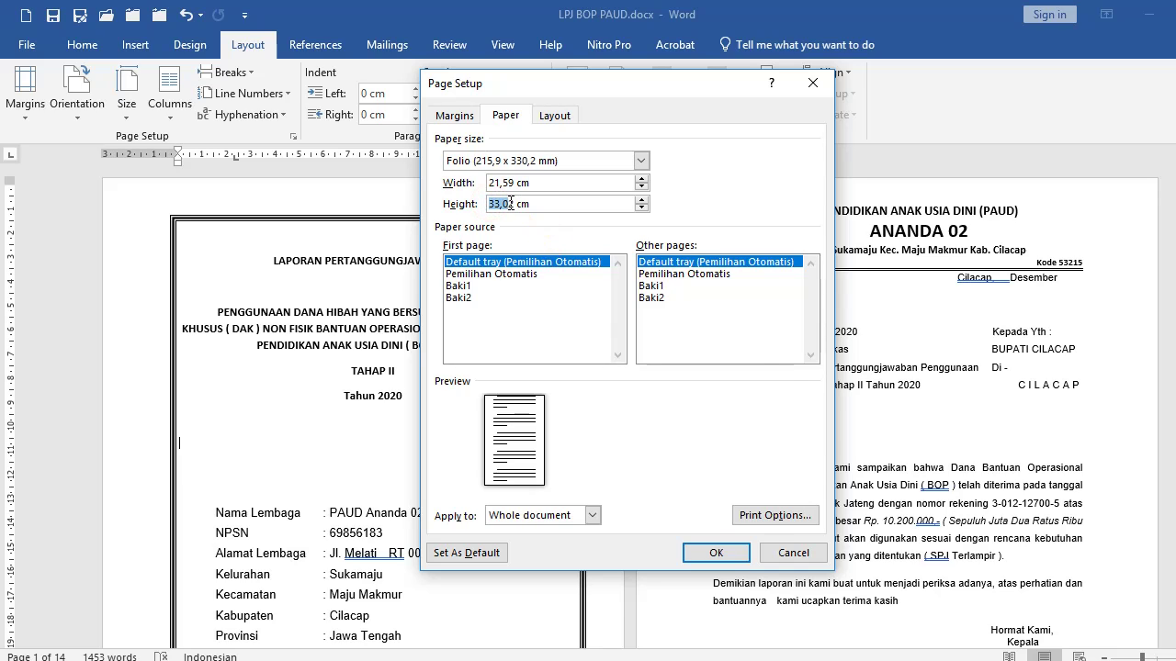
left_click(716, 552)
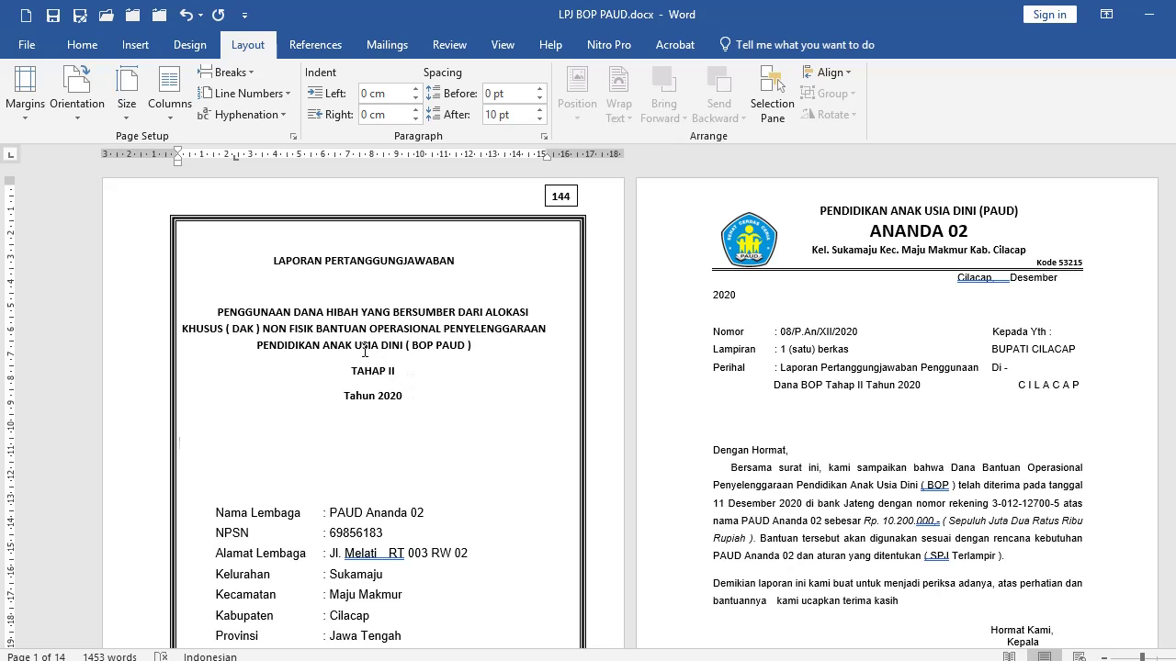
Select the LAPORAN PERTANGGUNGJAWABAN title line, return to the Home formatting options, and deselect it.
left_click(131, 262)
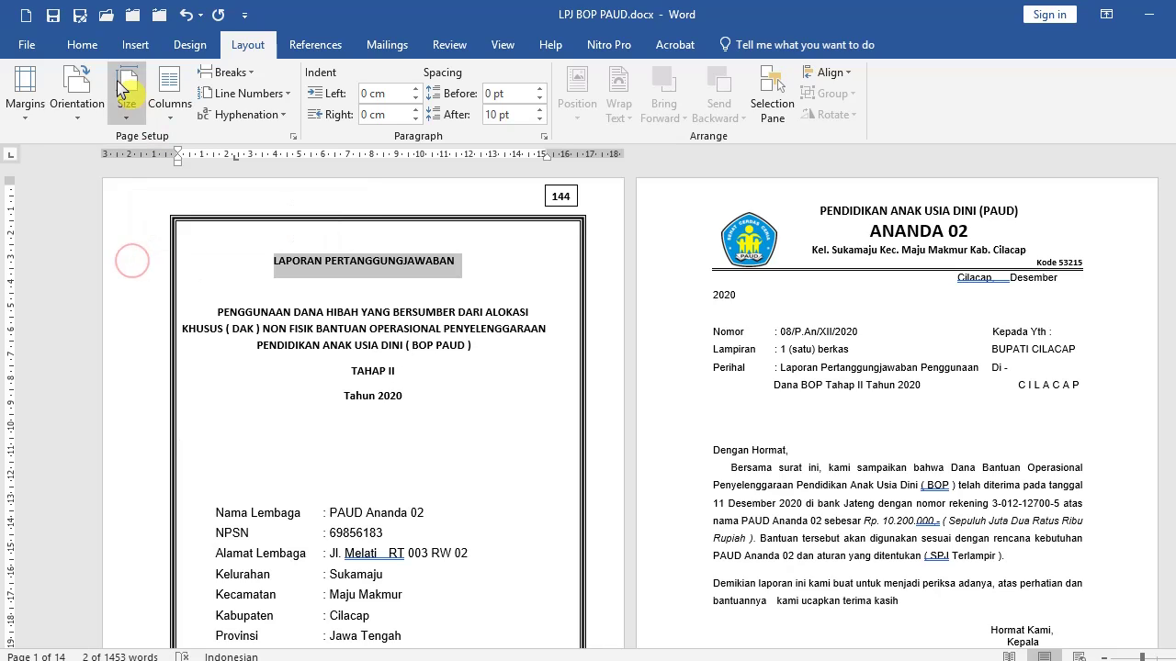
left_click(81, 44)
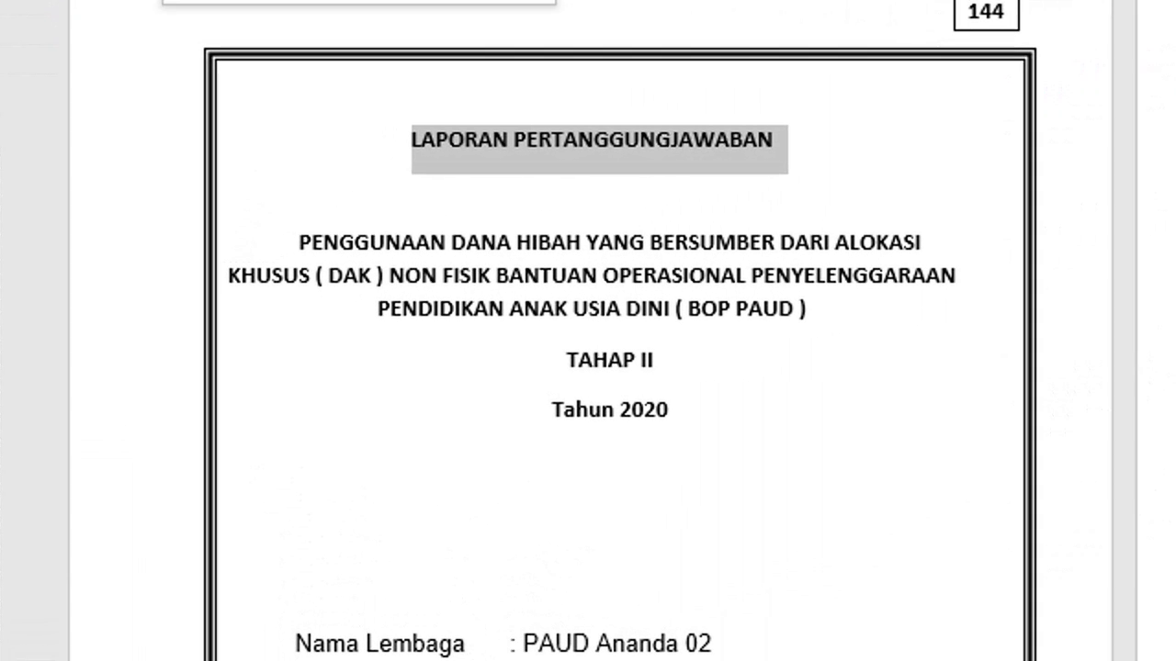
left_click(552, 246)
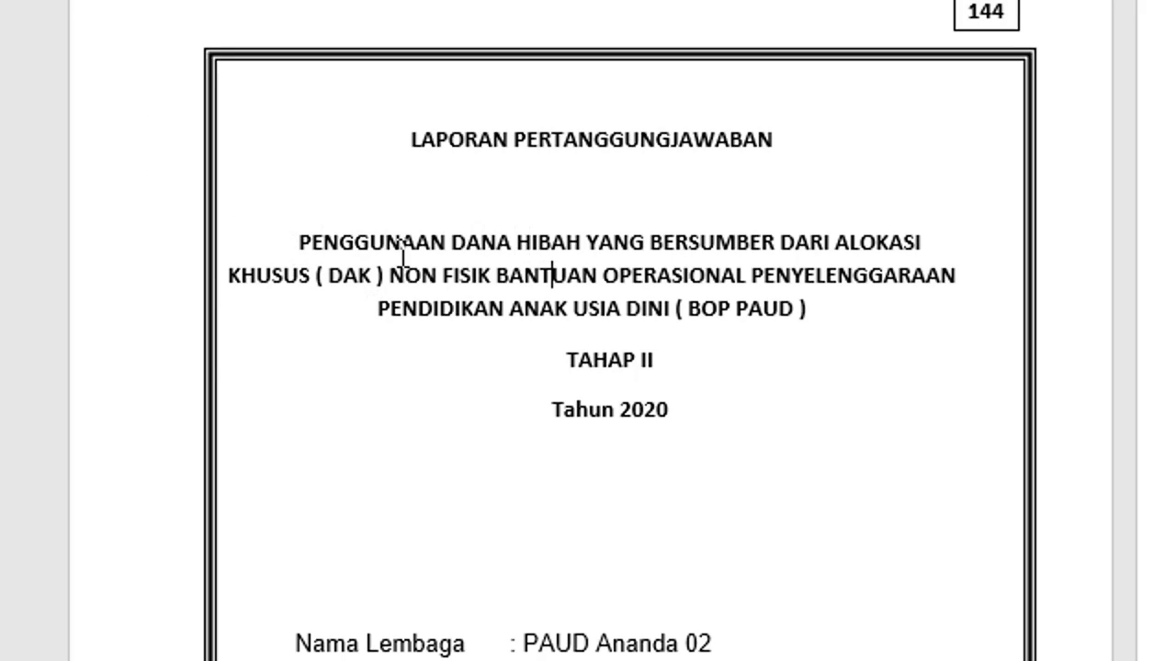
Break the cover subtitle before YANG and before ANAK so ANAK USIA DINI ( BOP PAUD ) stands alone.
left_click(585, 242)
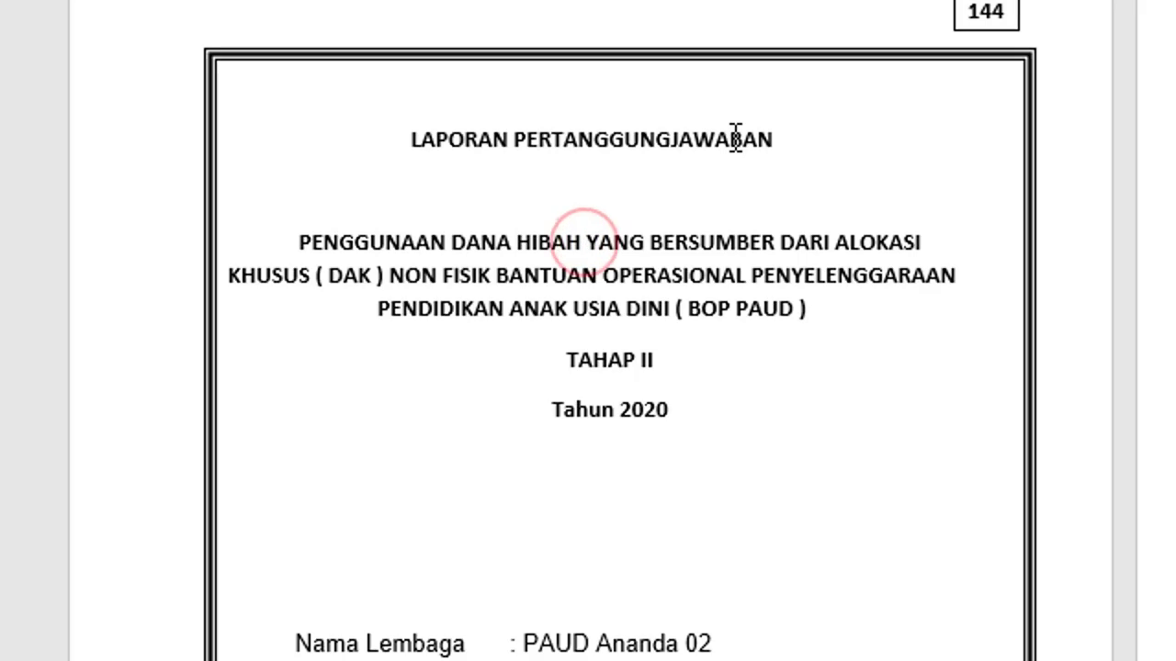
key("Return")
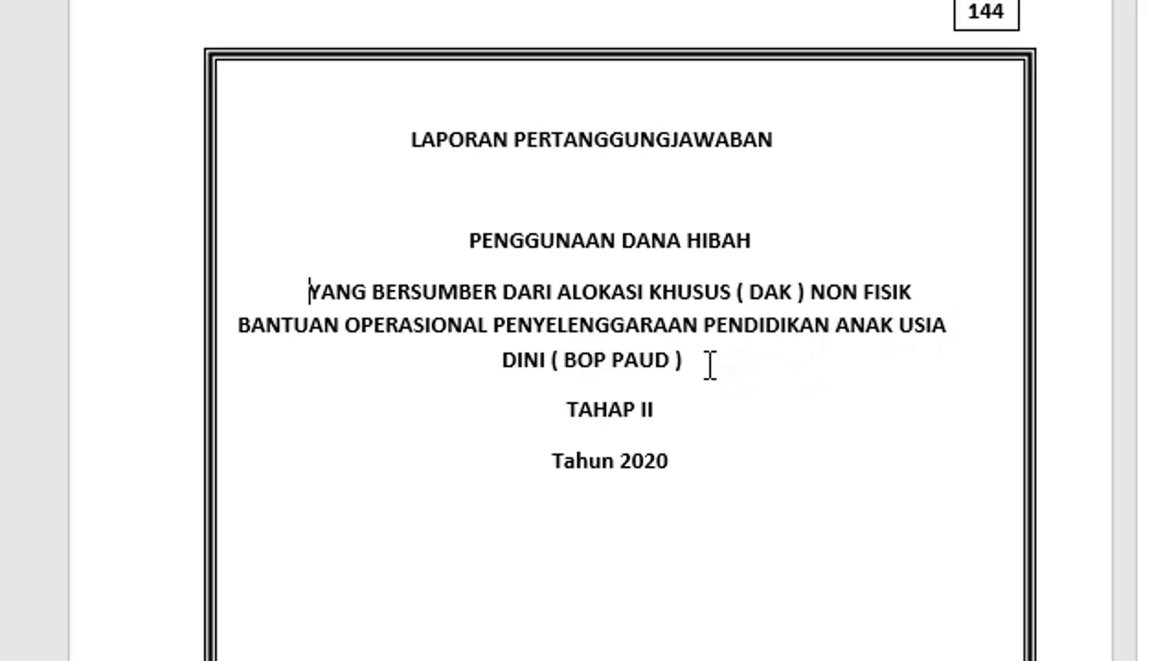
left_click(845, 335)
key("Return")
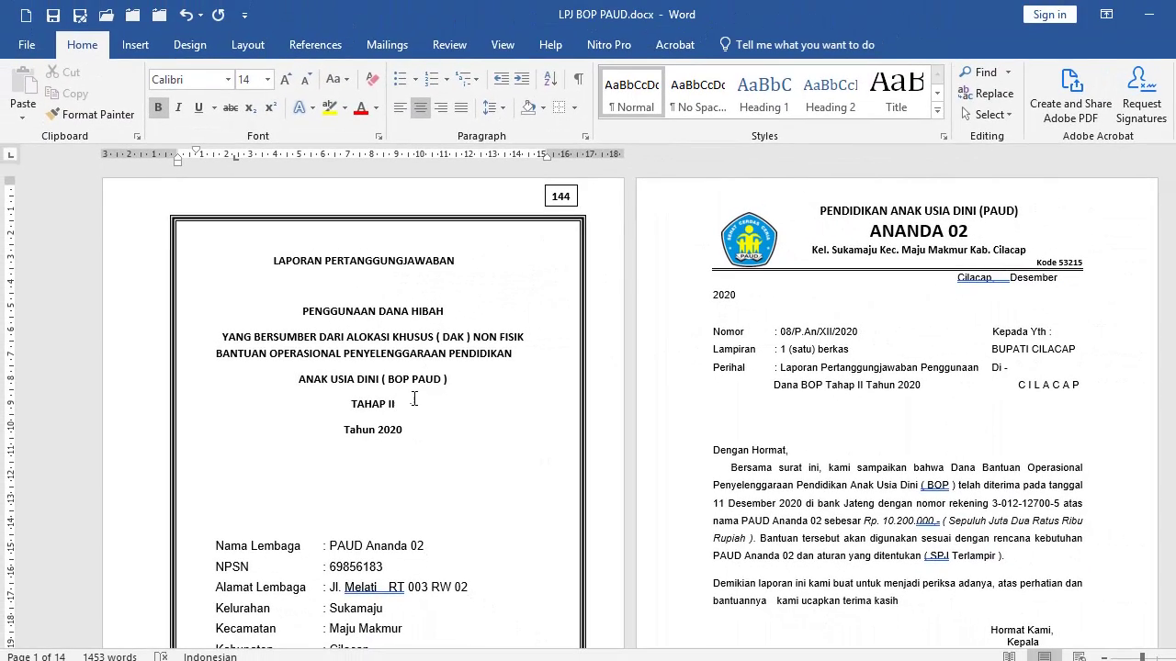
Go to the page 2 letter, check its Cilacap date and Nomor lines, and place the cursor above Dengan Hormat.
scroll(719, 360, "up", 2)
scroll(719, 359, "down", 10)
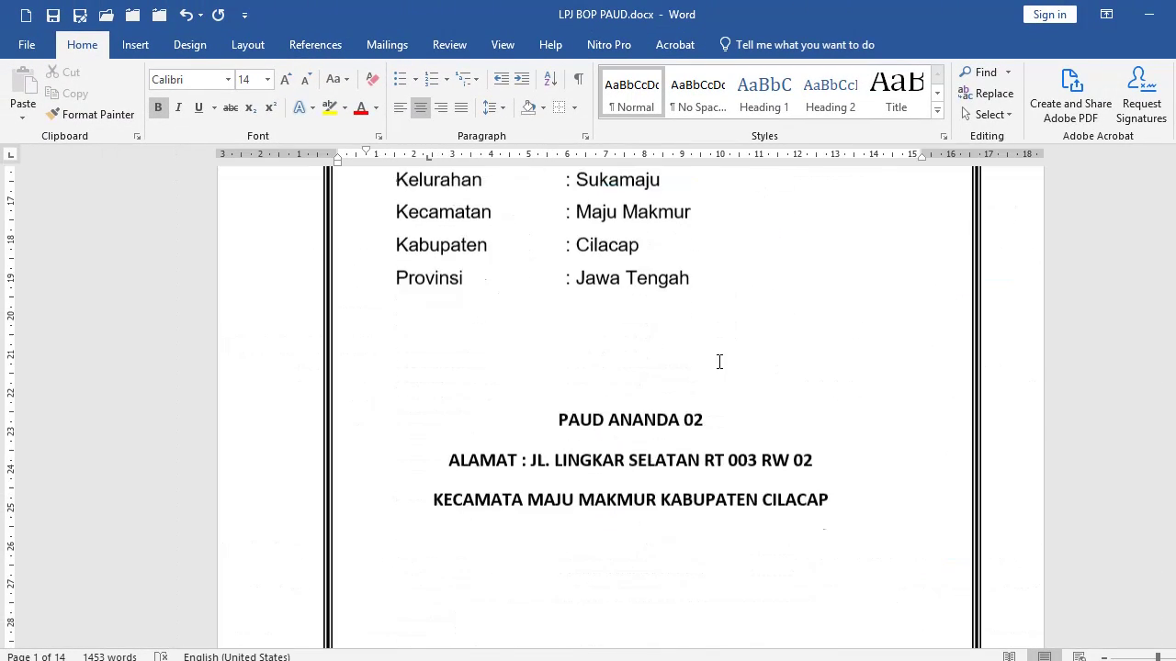
scroll(719, 361, "down", 2)
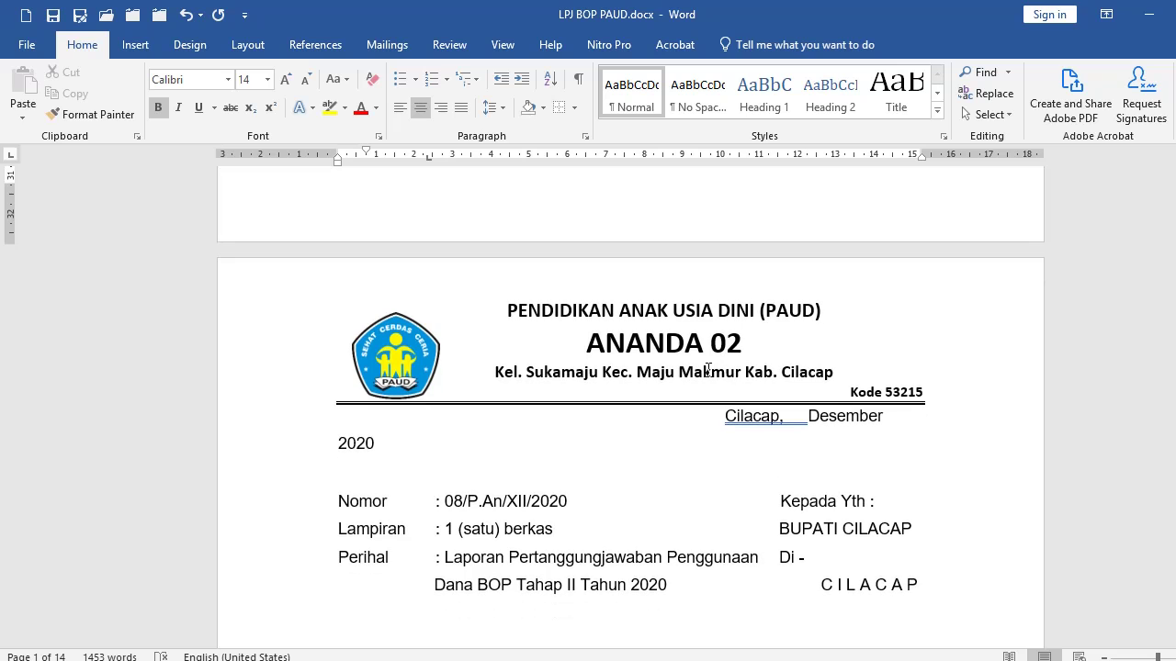
scroll(703, 371, "down", 4)
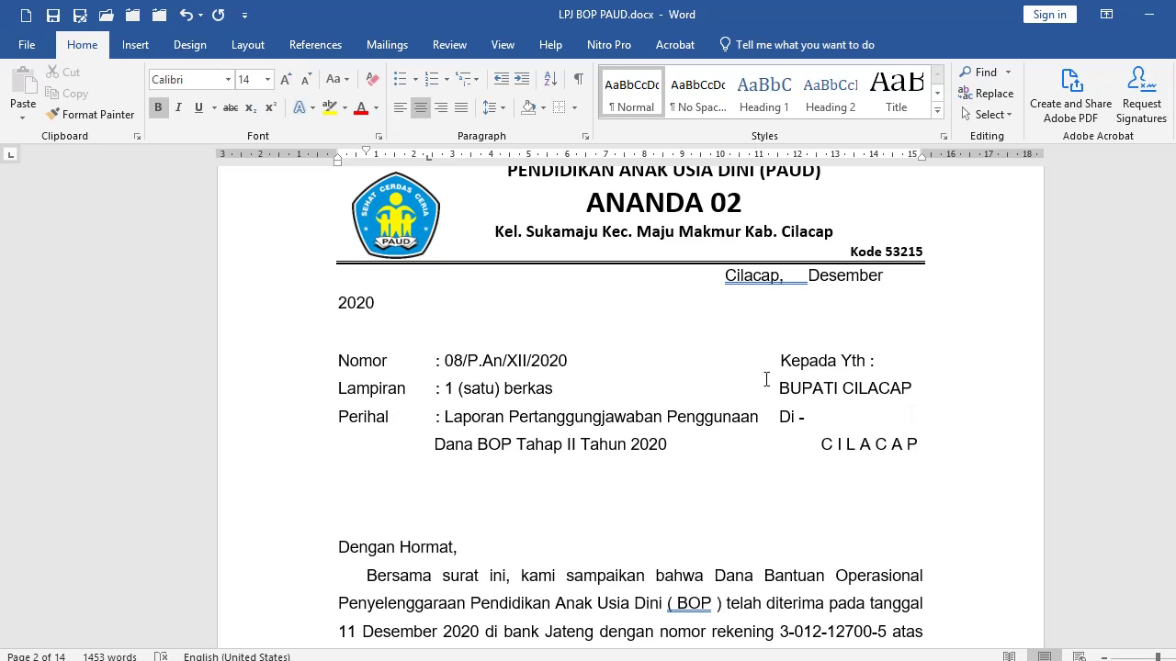
left_click(703, 295)
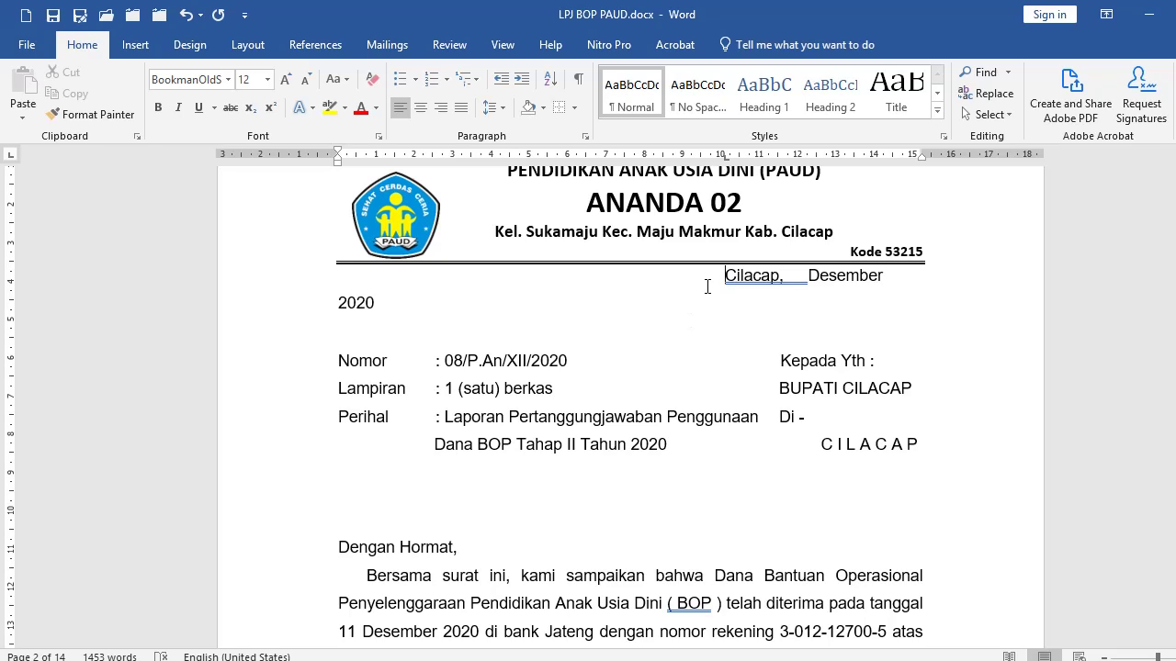
left_click(456, 284)
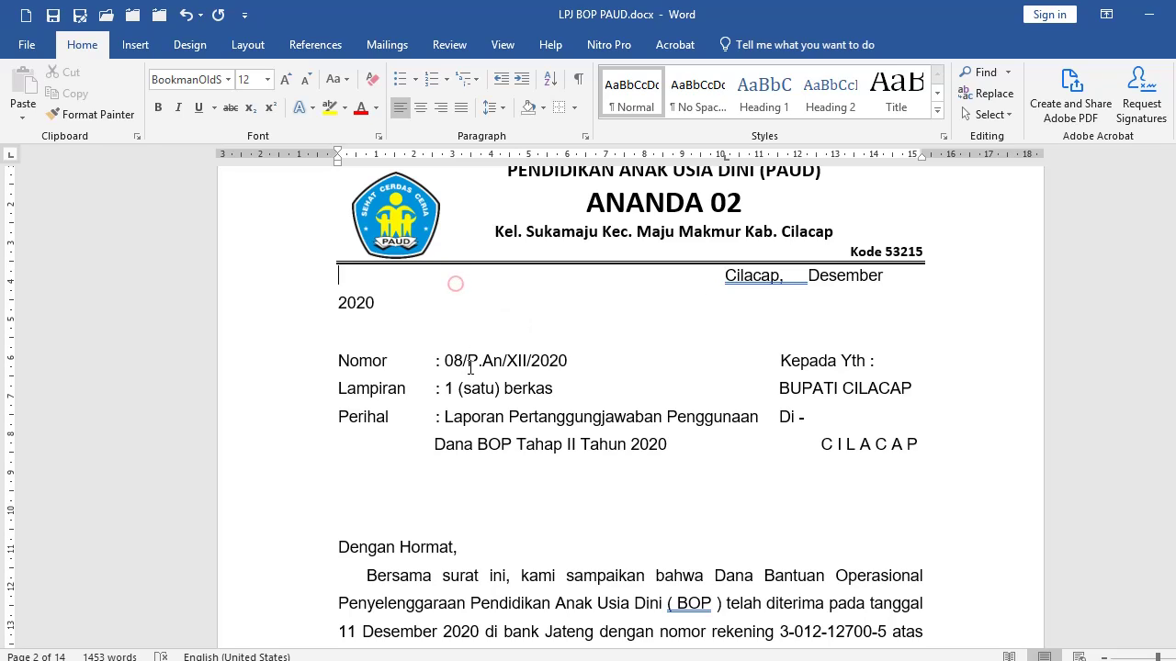
left_click(382, 361)
left_click(589, 361)
left_click(410, 276)
left_click(345, 494)
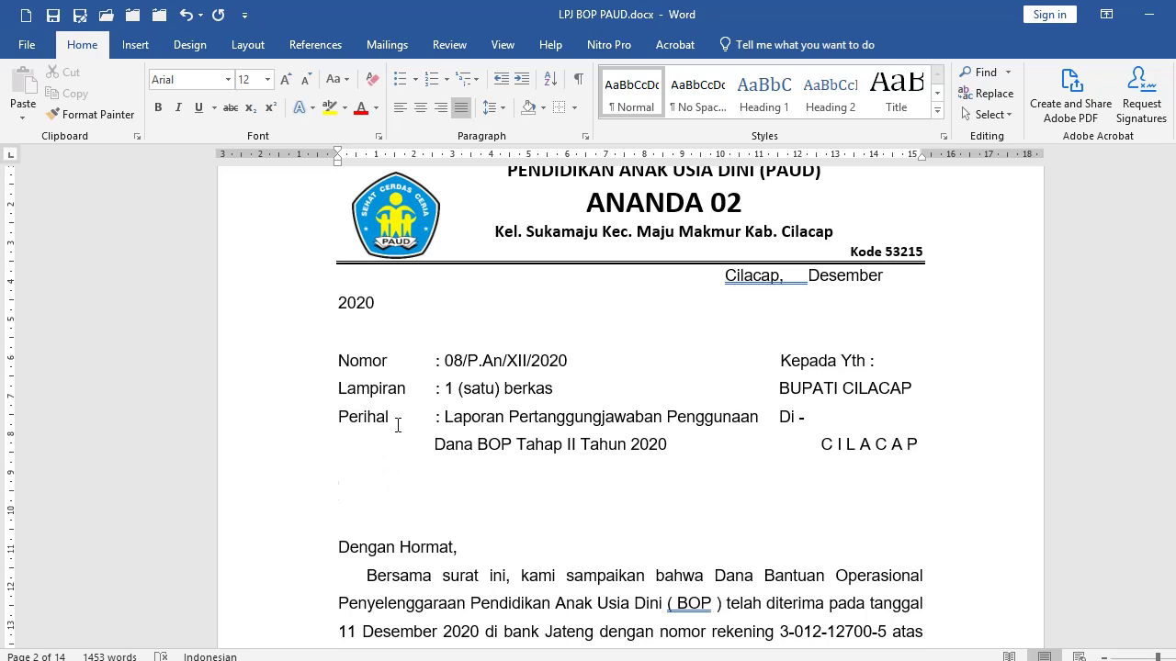
left_click(135, 48)
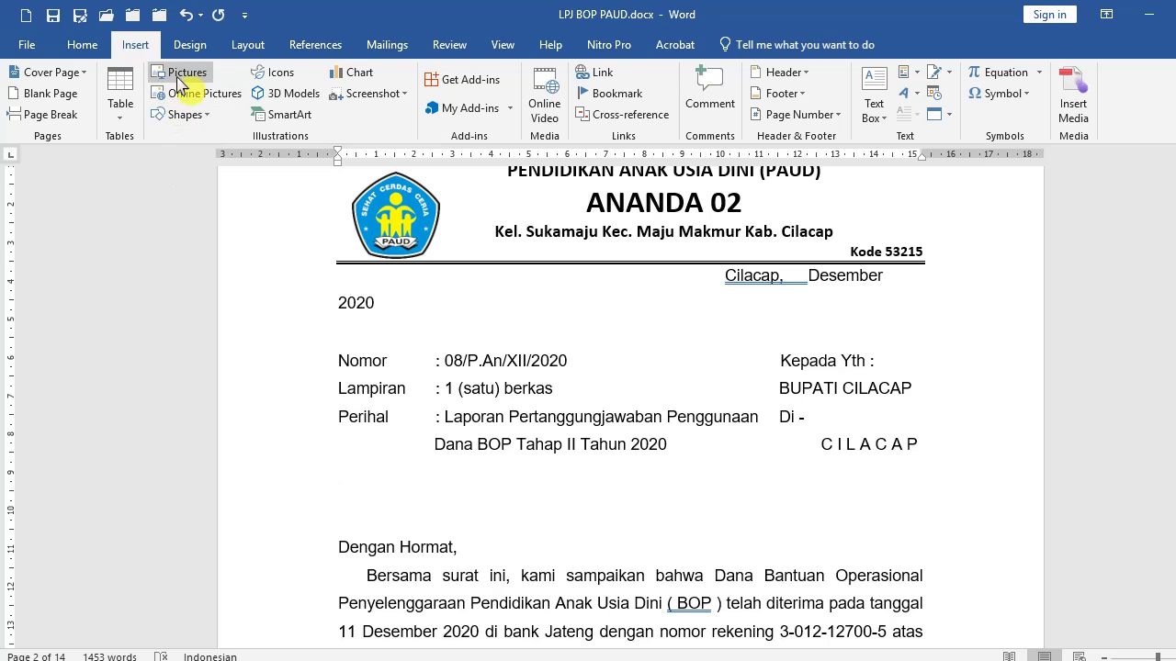
Insert a four-column, one-row table and type the Nomor, Lampiran and Perihal labels in its first cell.
left_click(125, 94)
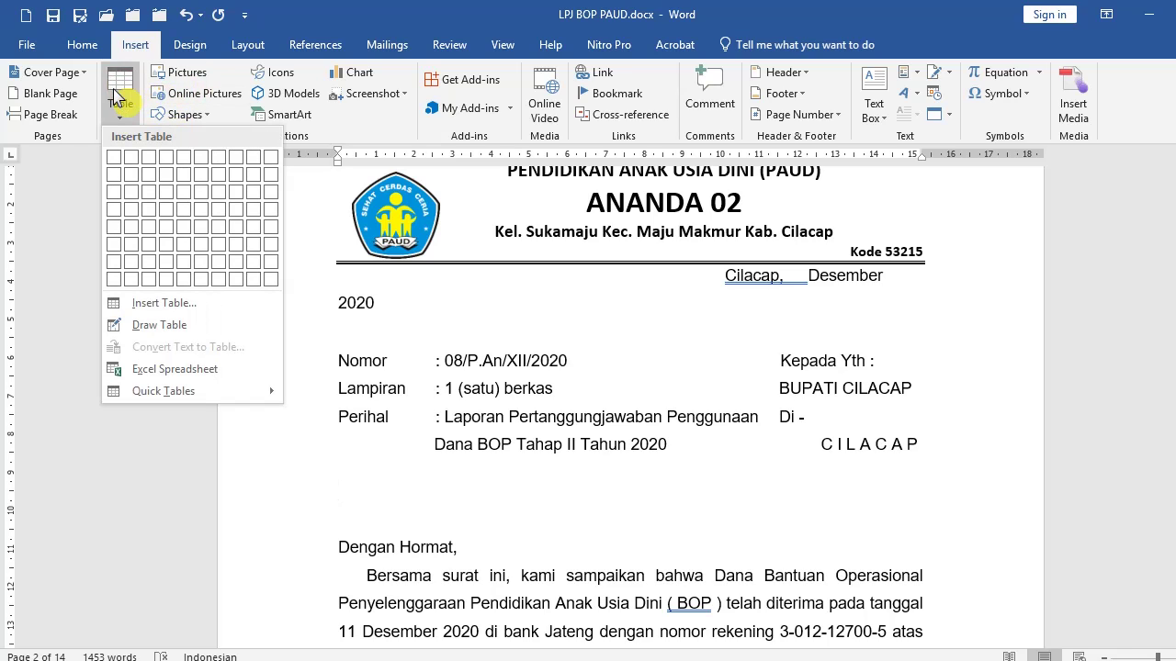
left_click(162, 163)
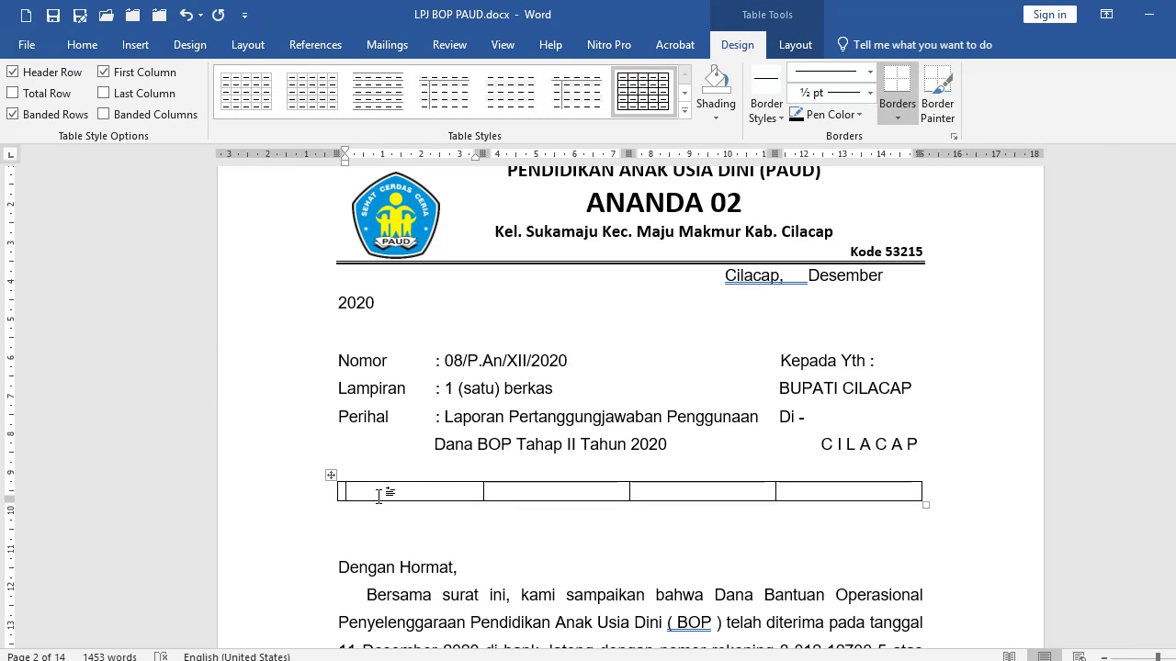
type("nomor")
key("Return")
type("lampiran")
key("Return")
type("piran Peri")
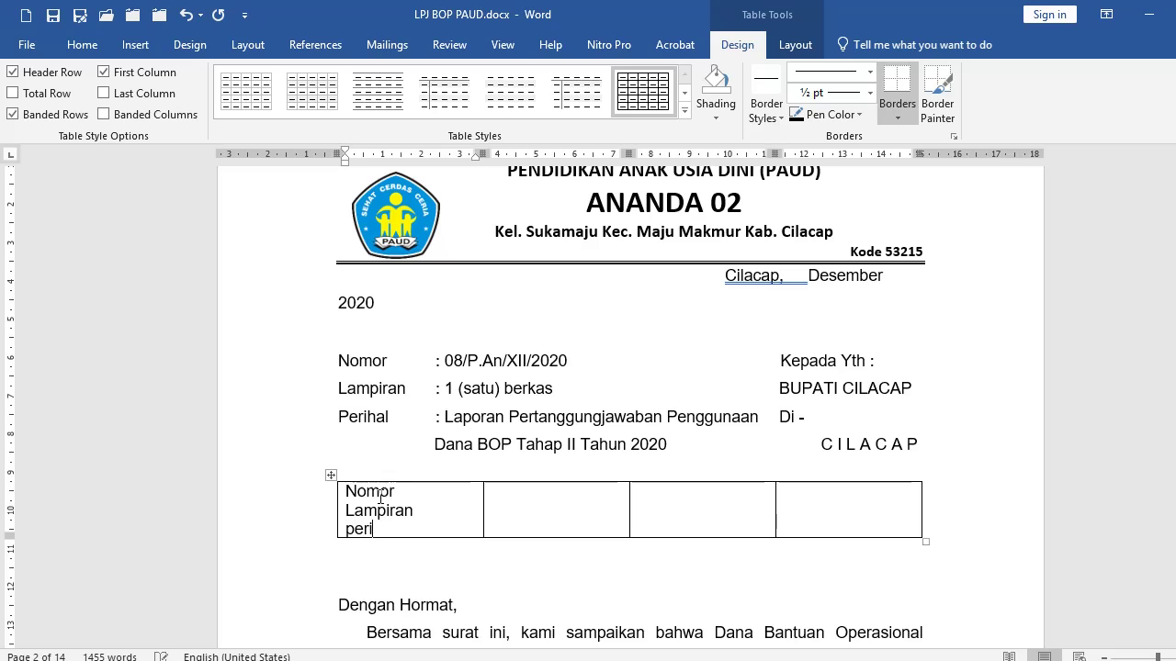
type("hal")
Narrow the first two columns and put a colon beside each label in the slim second column.
left_click_drag(484, 521, 423, 515)
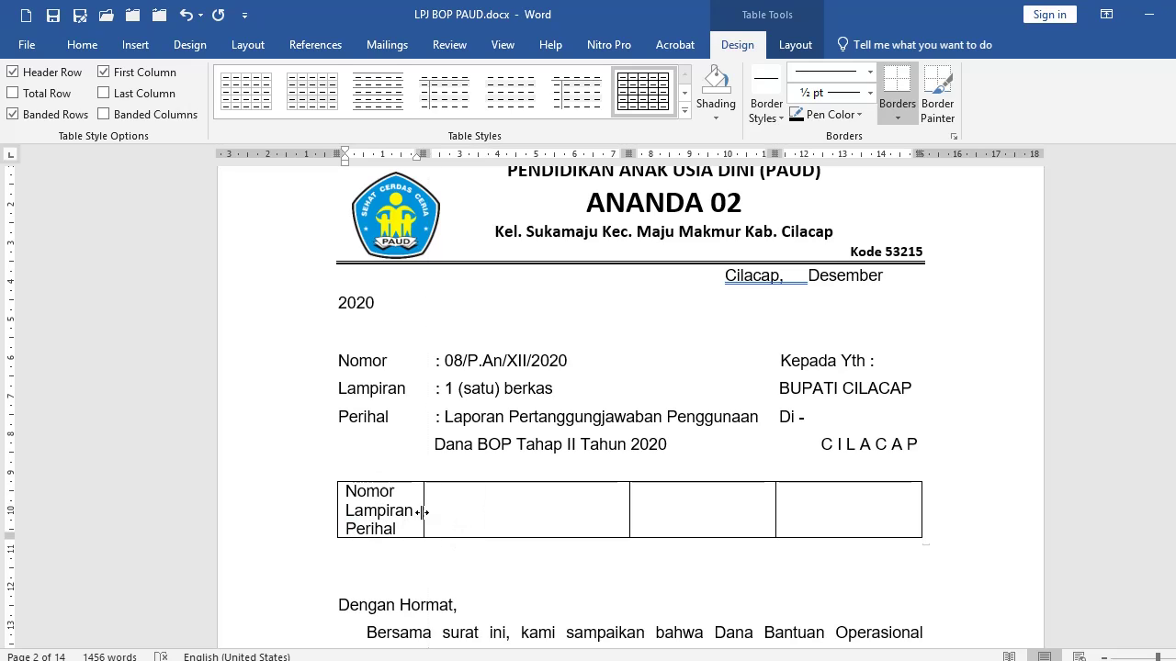
left_click_drag(629, 496, 418, 512)
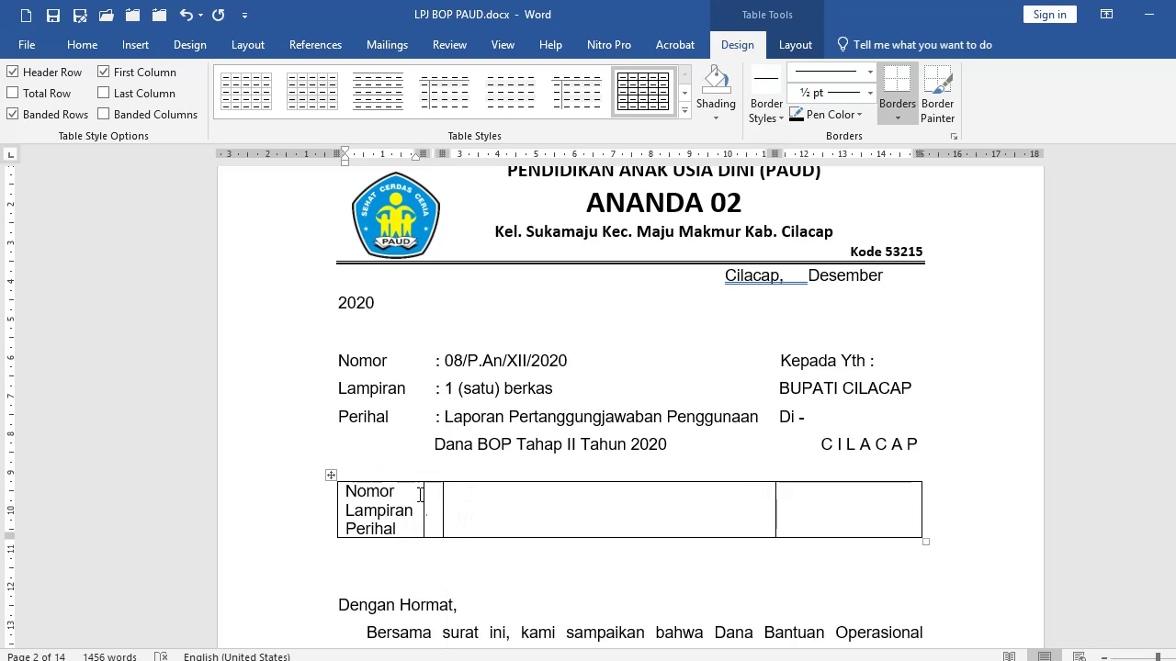
mouse_move(422, 153)
left_mouse_down()
mouse_move(547, 146)
mouse_move(425, 151)
left_mouse_up()
left_click(433, 495)
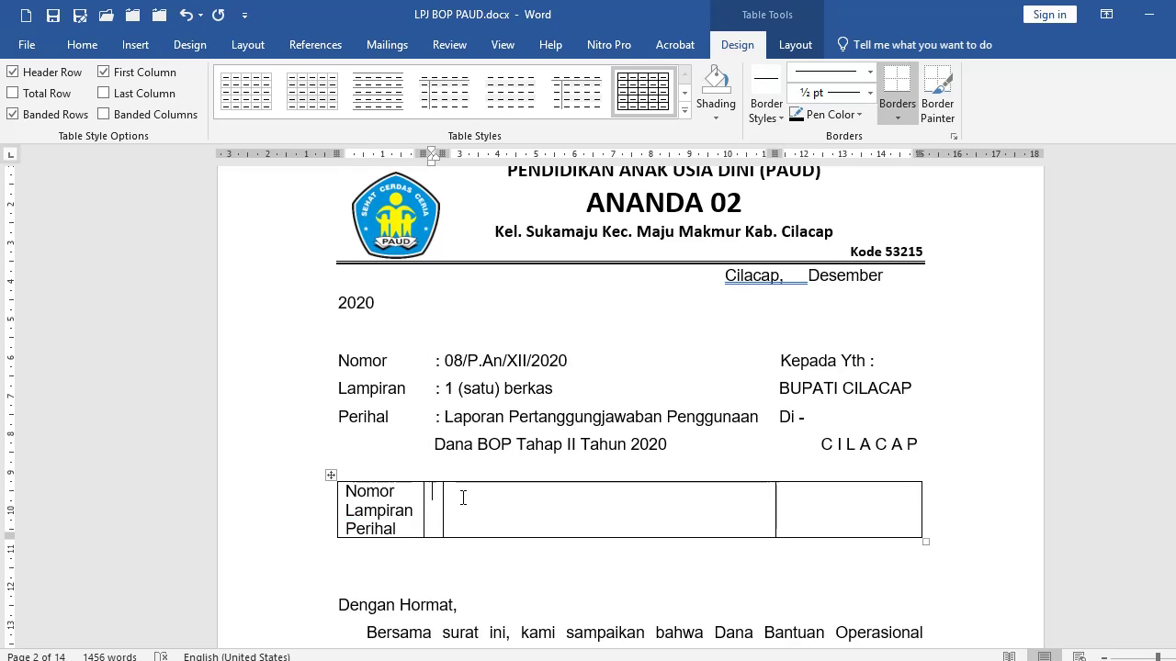
type(":")
key("Return")
type(":")
scroll(460, 528, "down", 3)
scroll(459, 404, "up", 1)
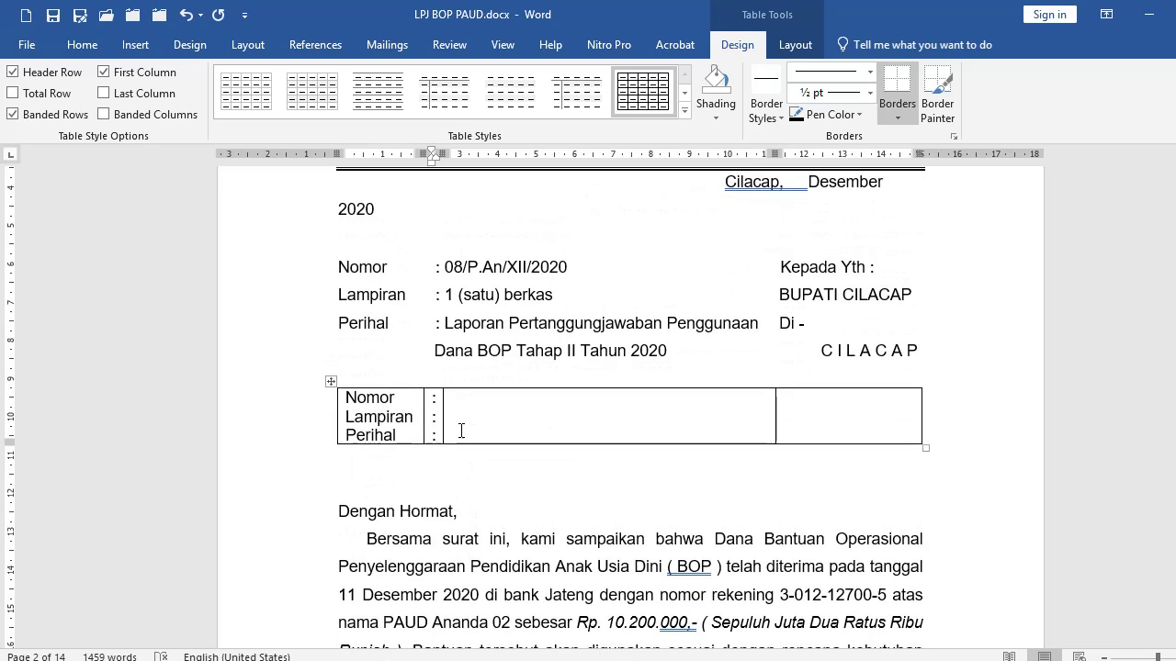
Enter 08/P.AnXII/2020, 1 (satu) berkas and the BOP Tahap II Tahun 2020 report subject in the third cell.
left_click(469, 408)
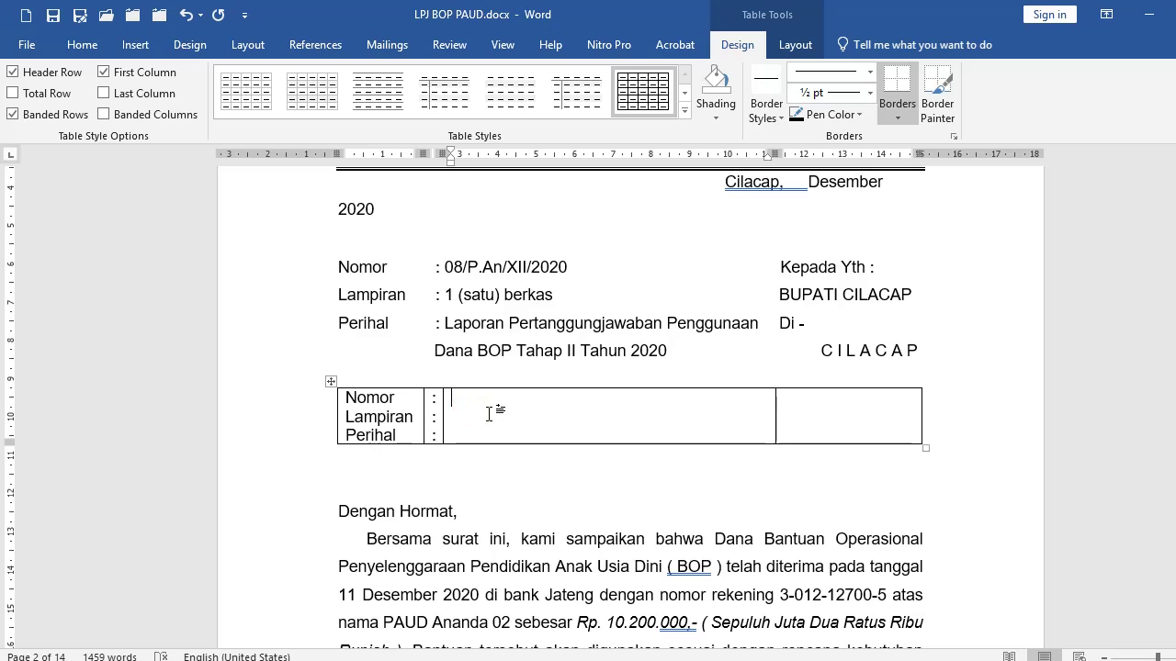
type("08/P.AnXII/2020")
key("Return")
type("1 (satu) berkas")
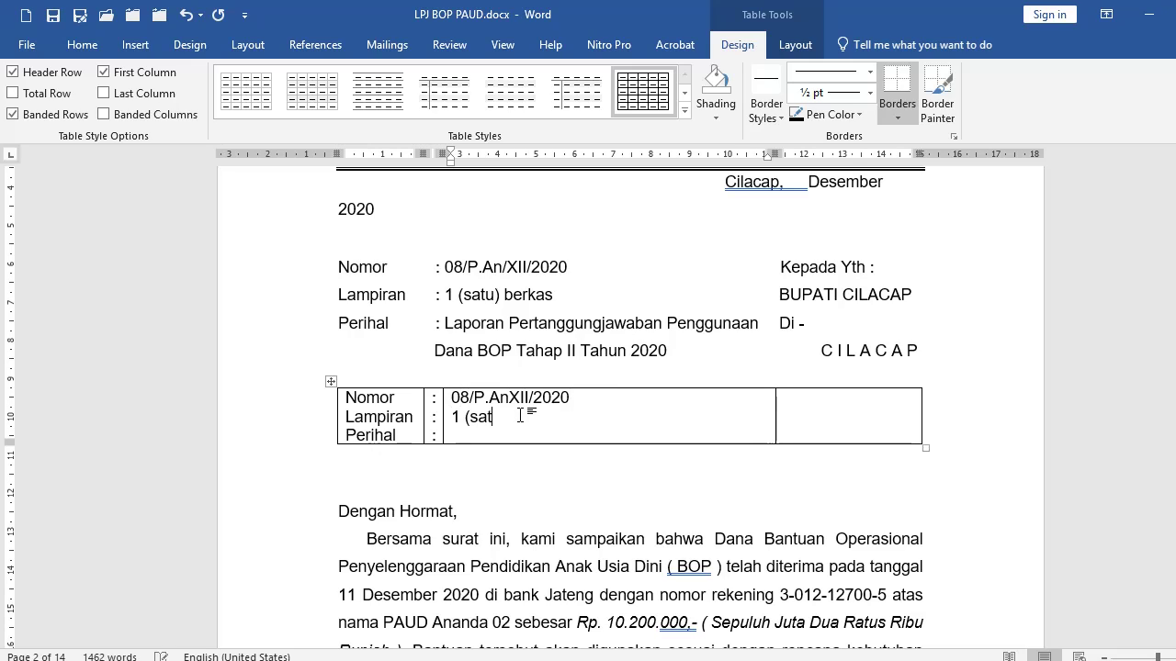
key("Return")
type("Laporan Pertanggungjawaban PEnggunaan Dana BOP Tahap II Tahun 2020")
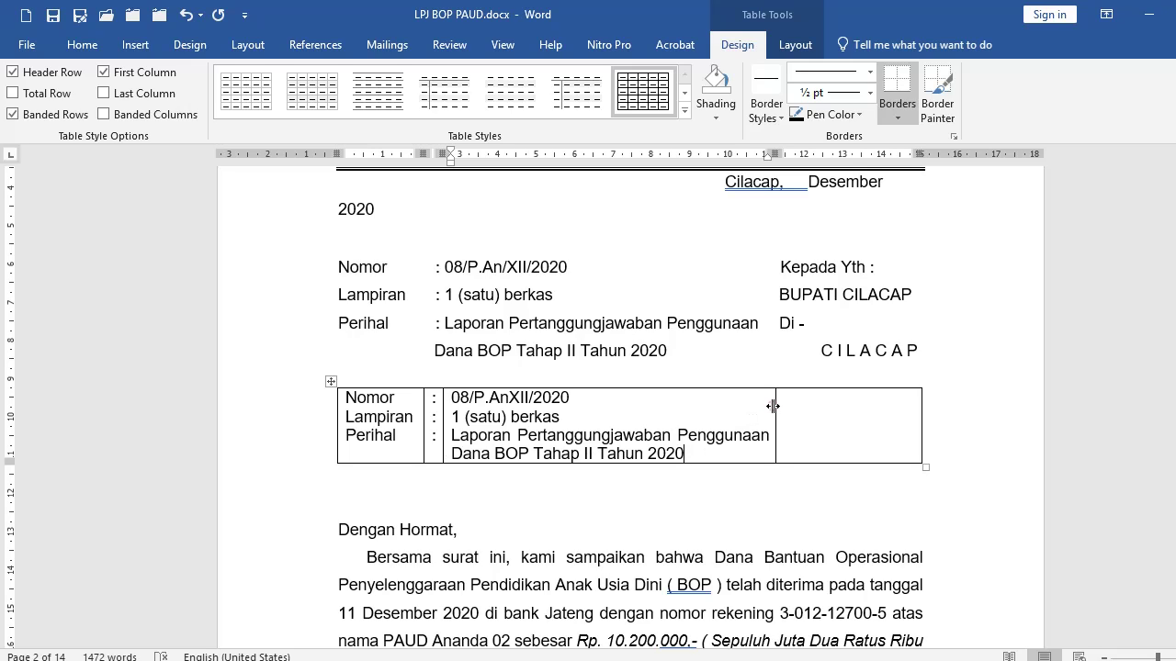
mouse_move(773, 406)
left_mouse_down()
mouse_move(707, 412)
mouse_move(780, 406)
left_mouse_up()
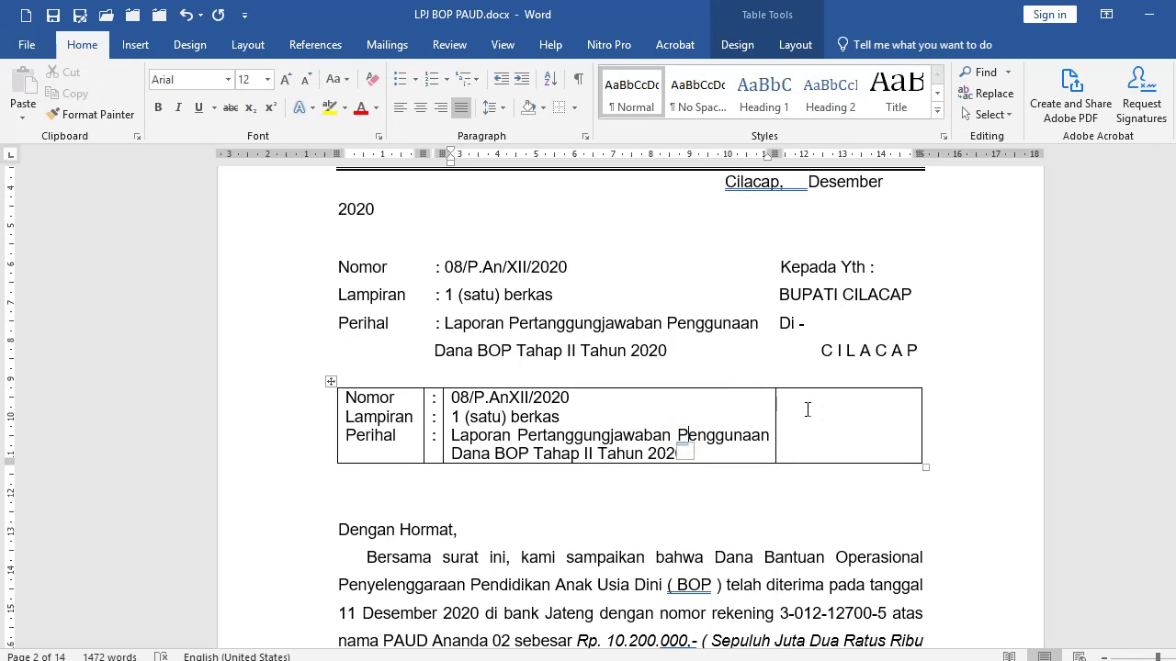
left_click(569, 551)
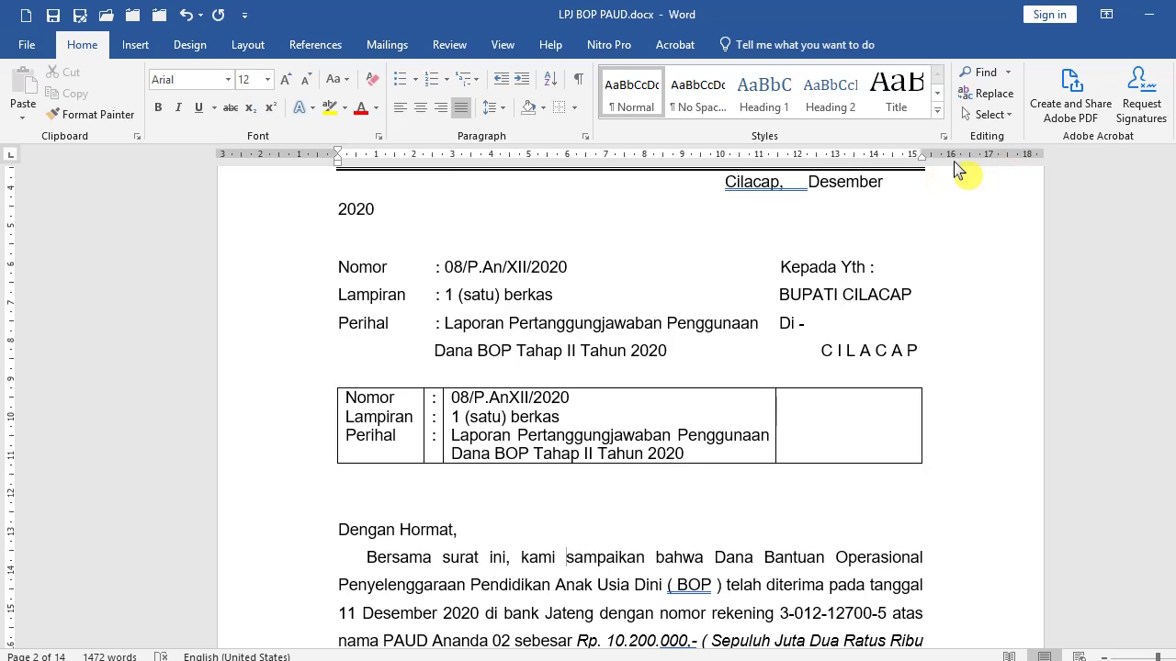
Set the right margin to 2,17 cm in Page Setup and extend the table's right edge to it.
left_click(246, 46)
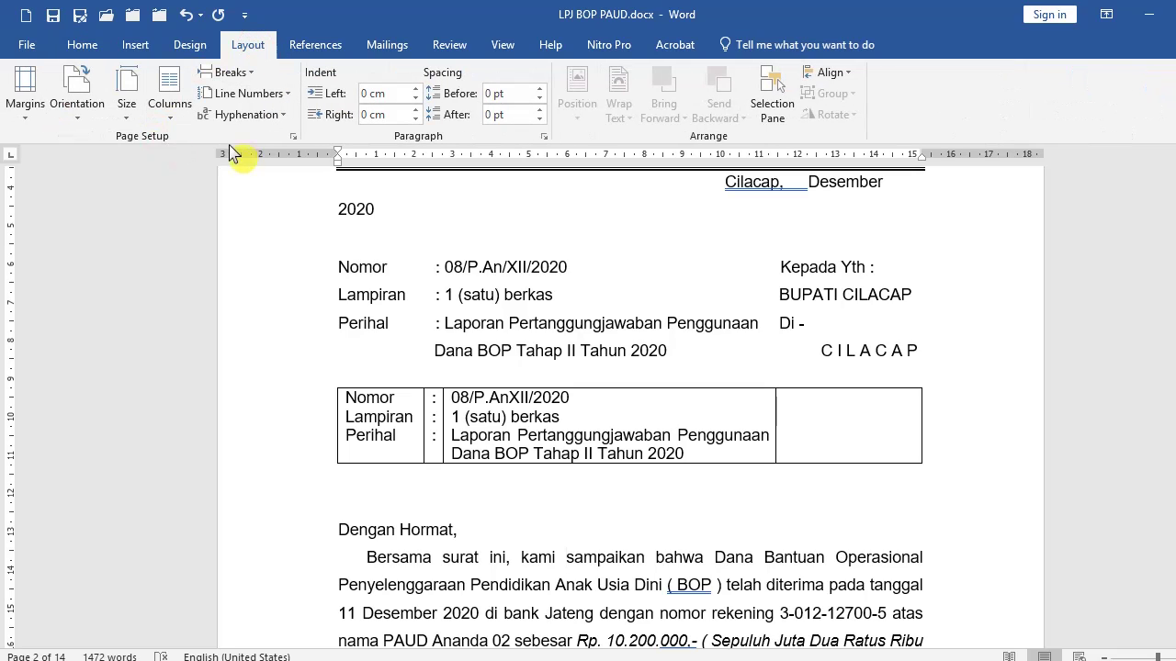
left_click(293, 136)
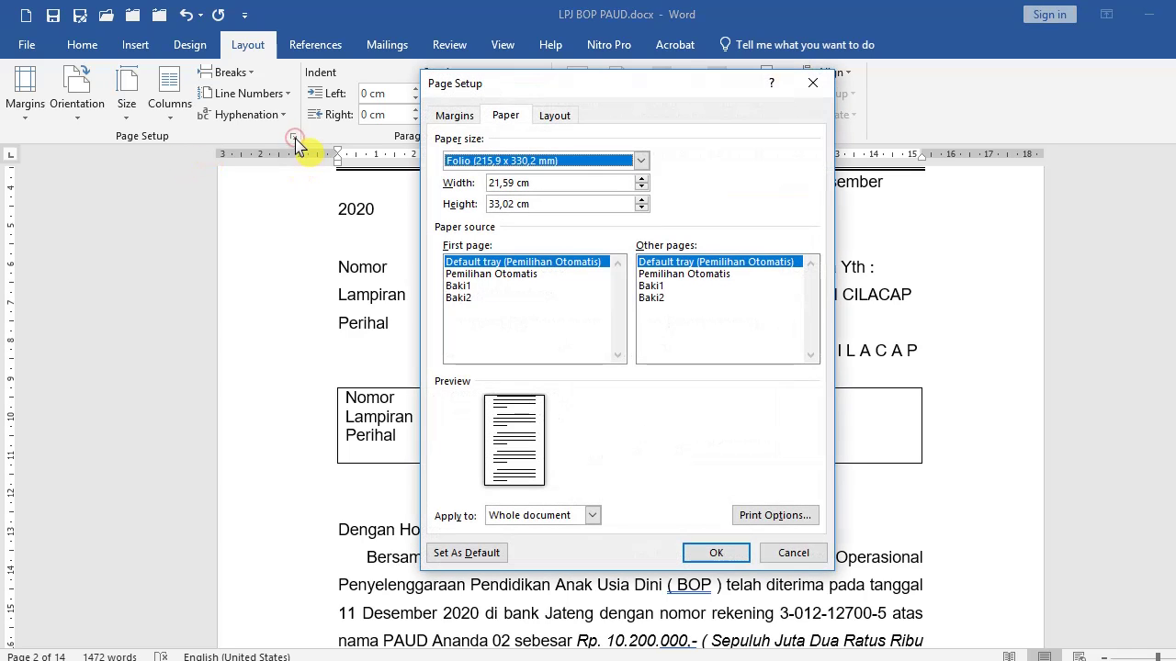
left_click(457, 117)
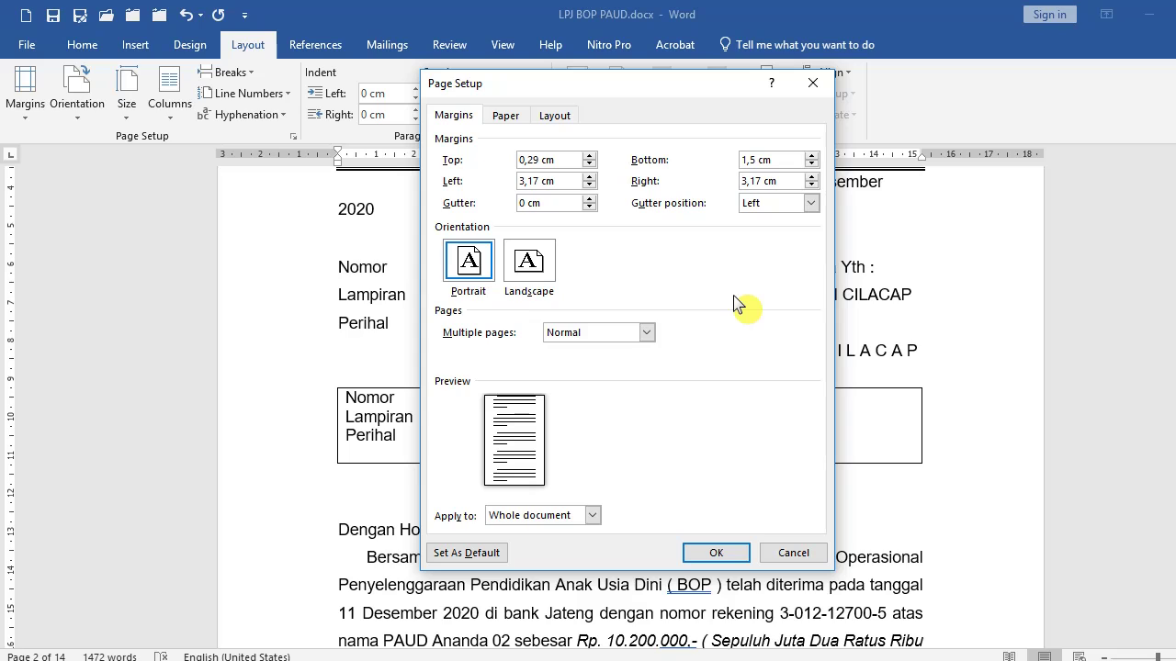
type("2")
left_click(716, 555)
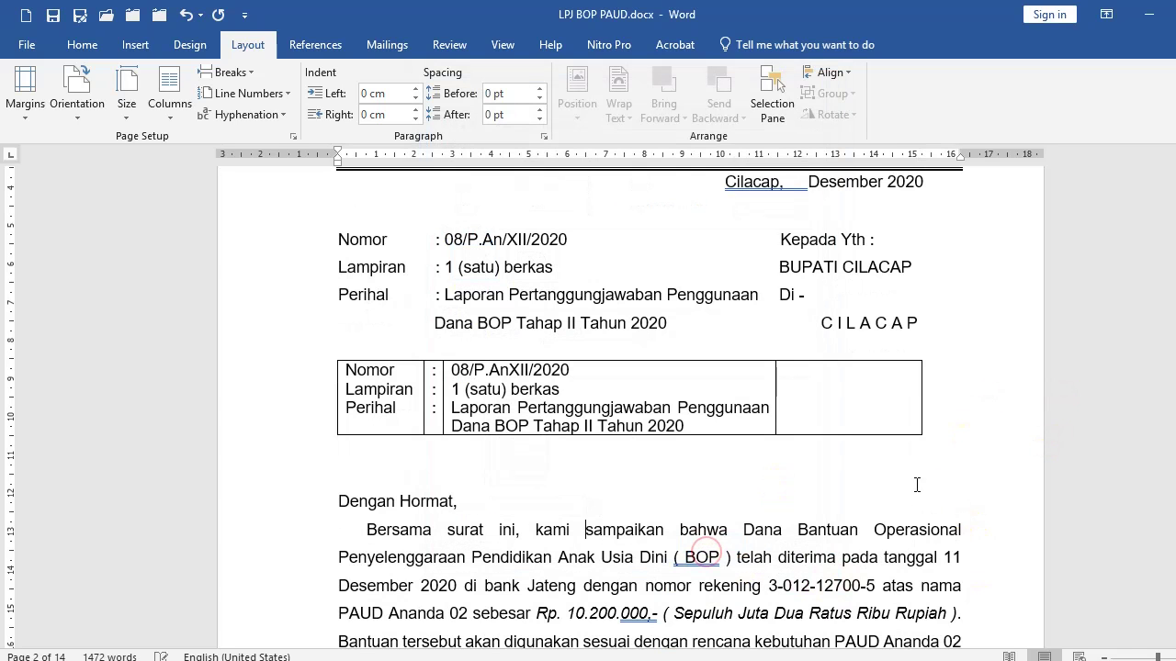
left_click(868, 380)
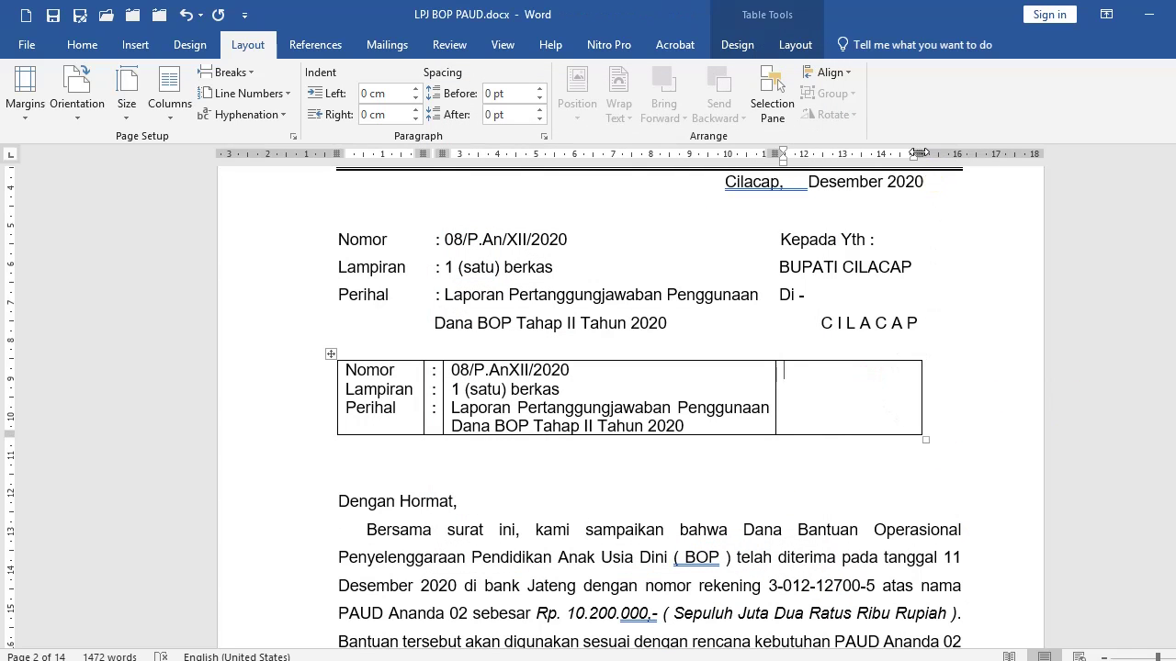
left_click_drag(919, 154, 969, 152)
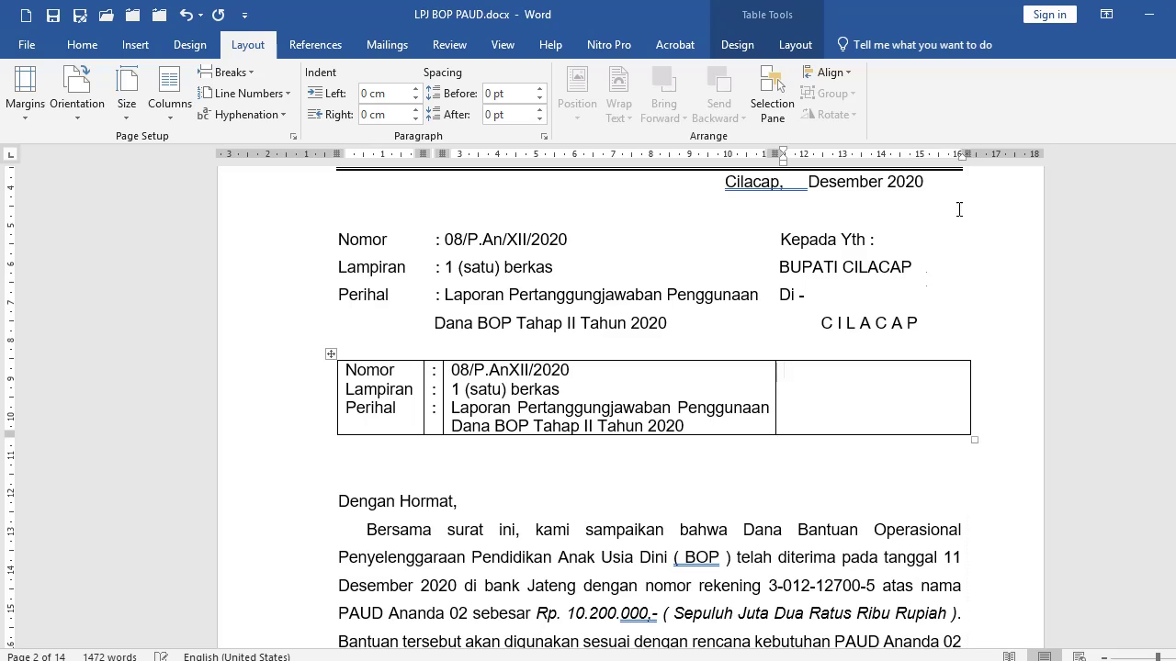
Type Kepada Yth. :, BUPATI CILACAP and DI CILACAP on separate lines in the right cell, fixing the capital C.
left_click(802, 382)
type("Kepada Yth. :")
key("Return")
type("BUPATI CILACAP")
key("Return")
type("DI cILACAP")
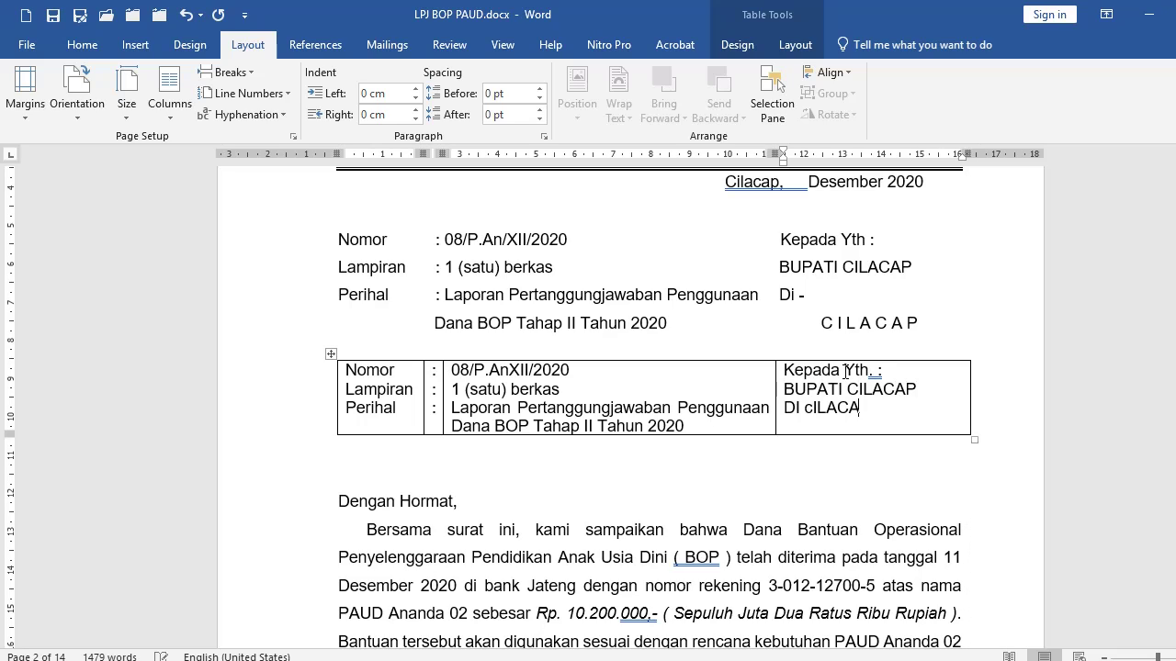
key("Left")
key("Left")
key("Left")
key("Left")
key("Left")
key("Left")
key("BackSpace")
type("C")
Add a blank line above Kepada Yth. so the recipient block starts level with Perihal.
left_click(784, 370)
key("Return")
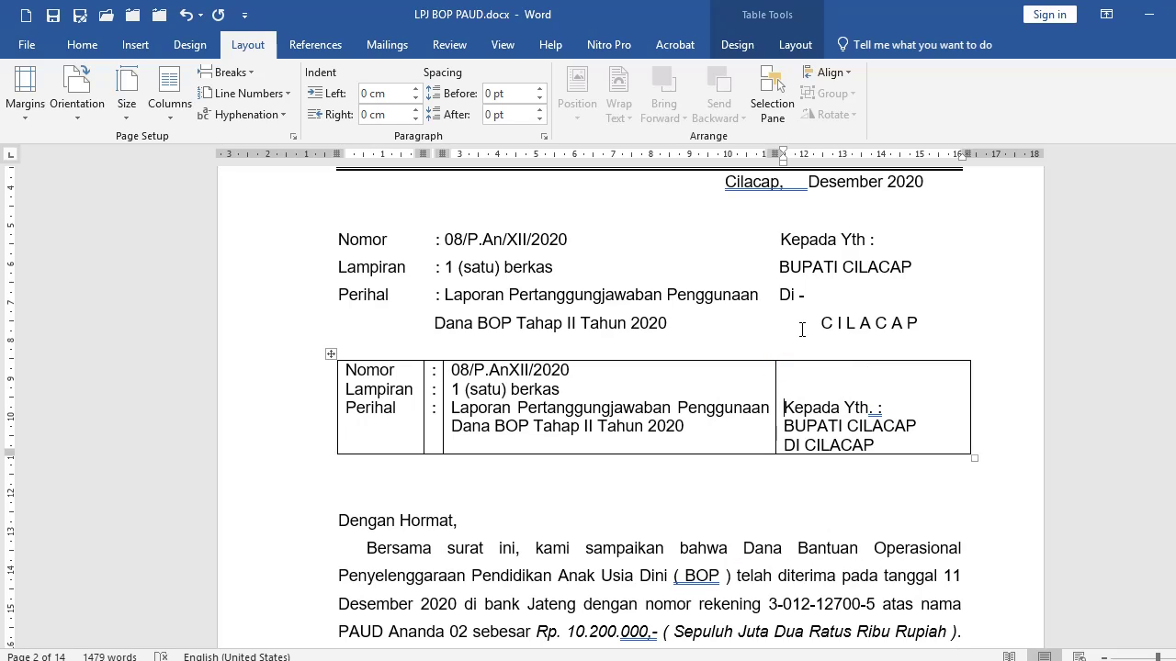
left_click(676, 407)
left_click(312, 402)
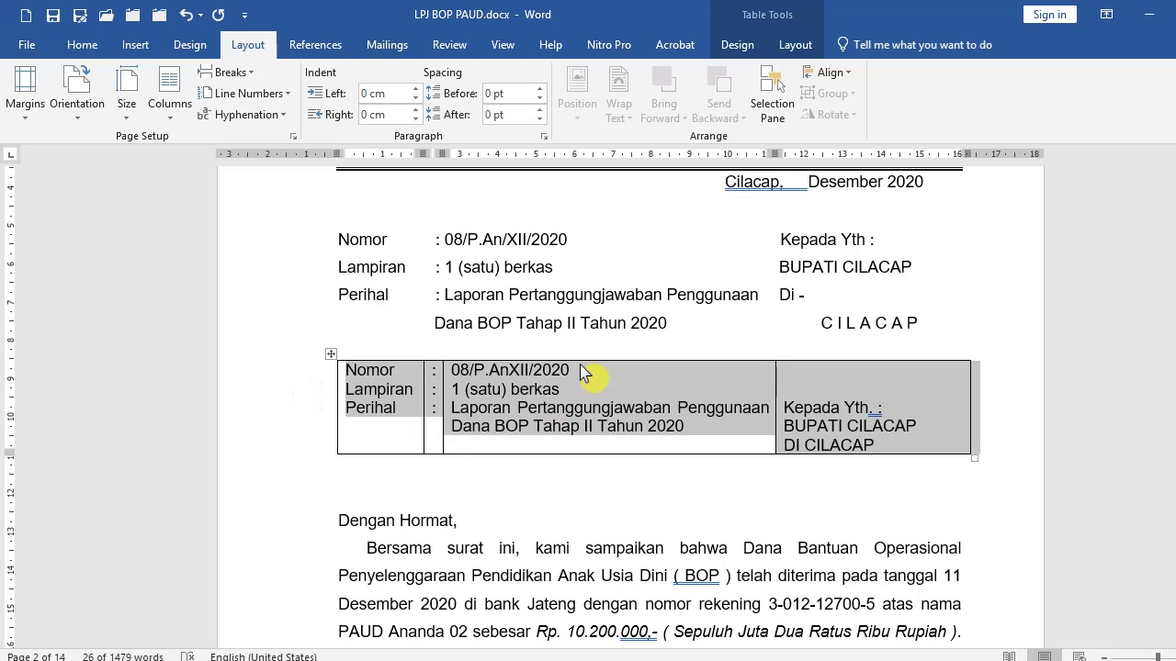
Apply No Border to the selected letter-details table row.
left_click(285, 394)
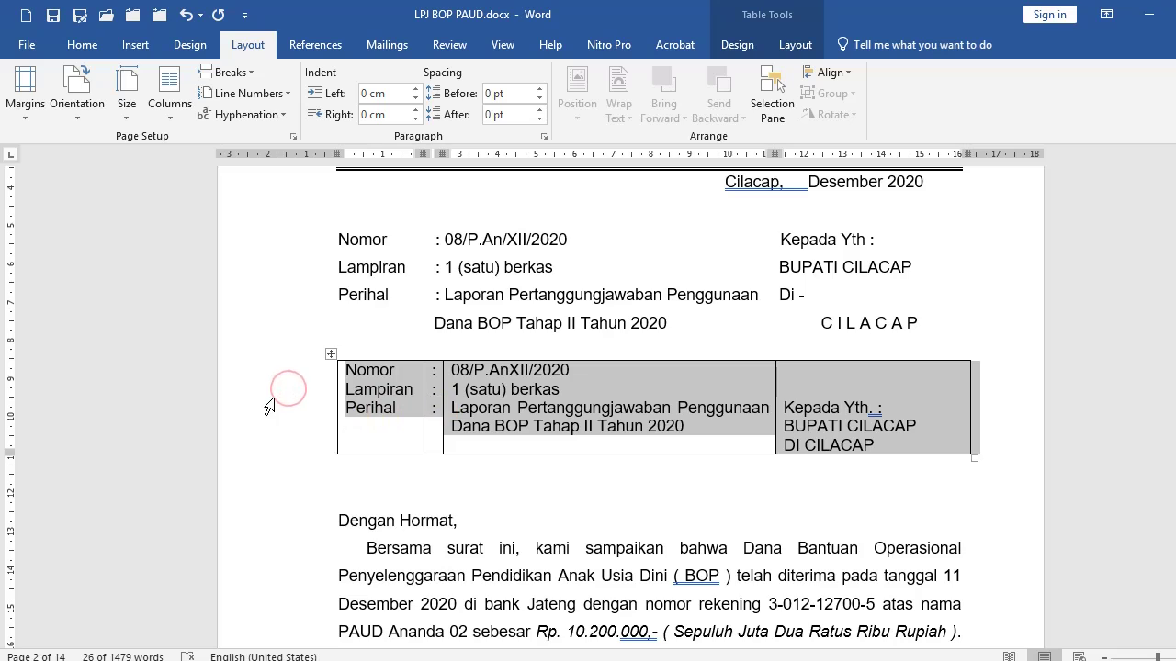
left_click(82, 44)
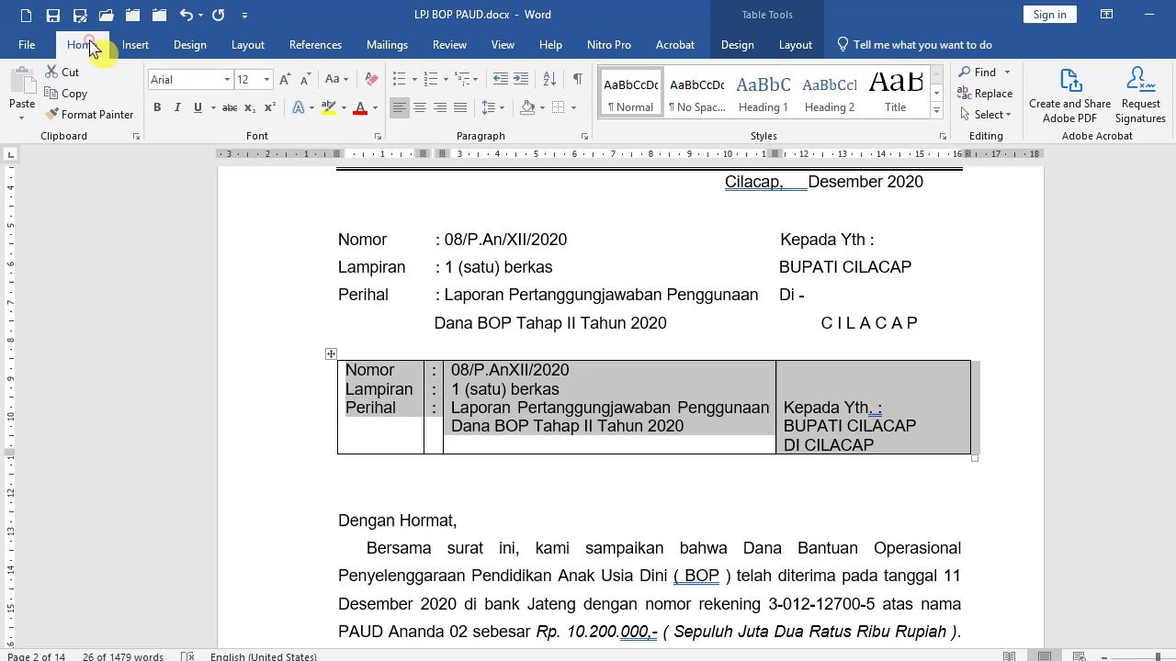
left_click(570, 108)
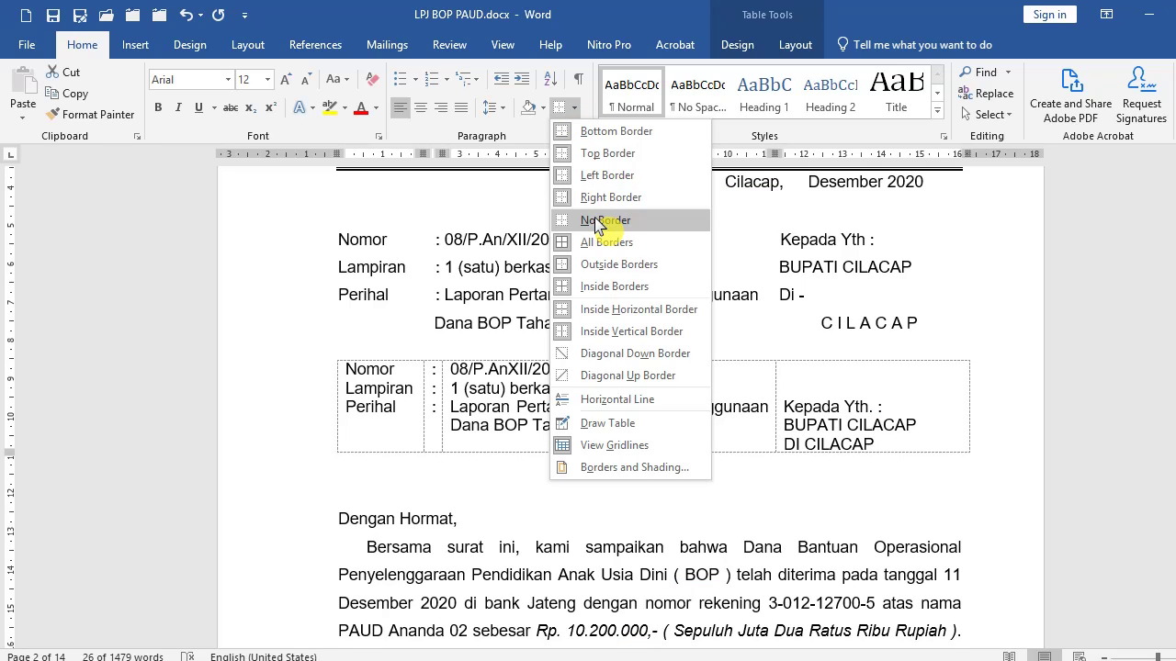
left_click(597, 224)
left_click(474, 413)
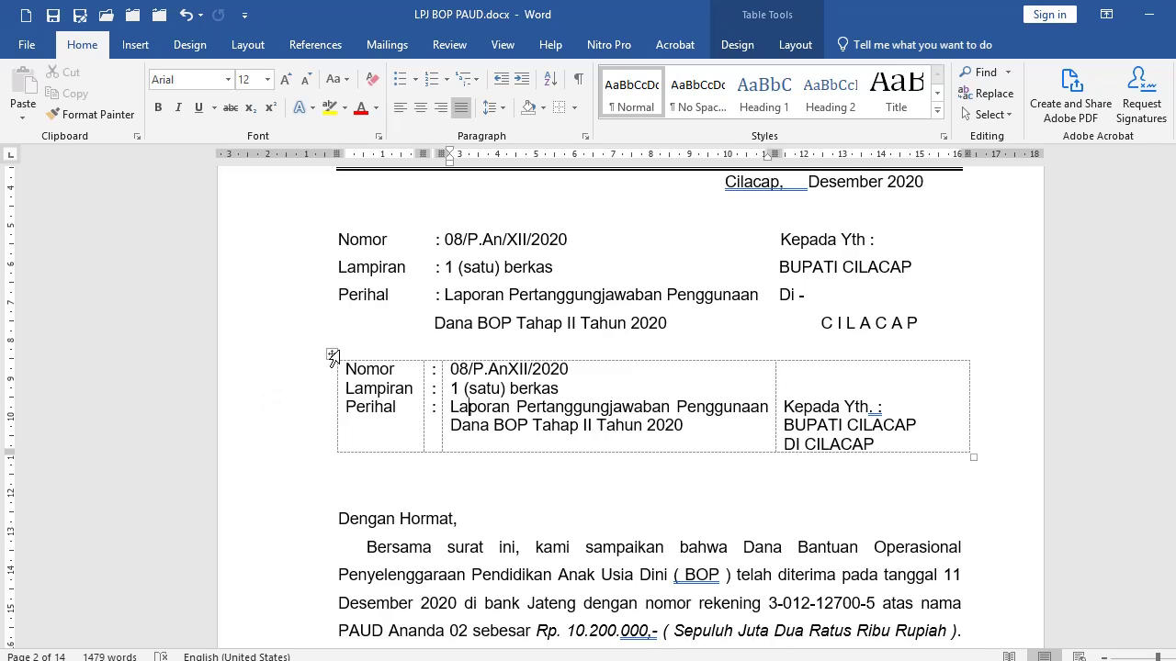
Toggle View Gridlines off and back on to check the borderless table.
left_click(574, 108)
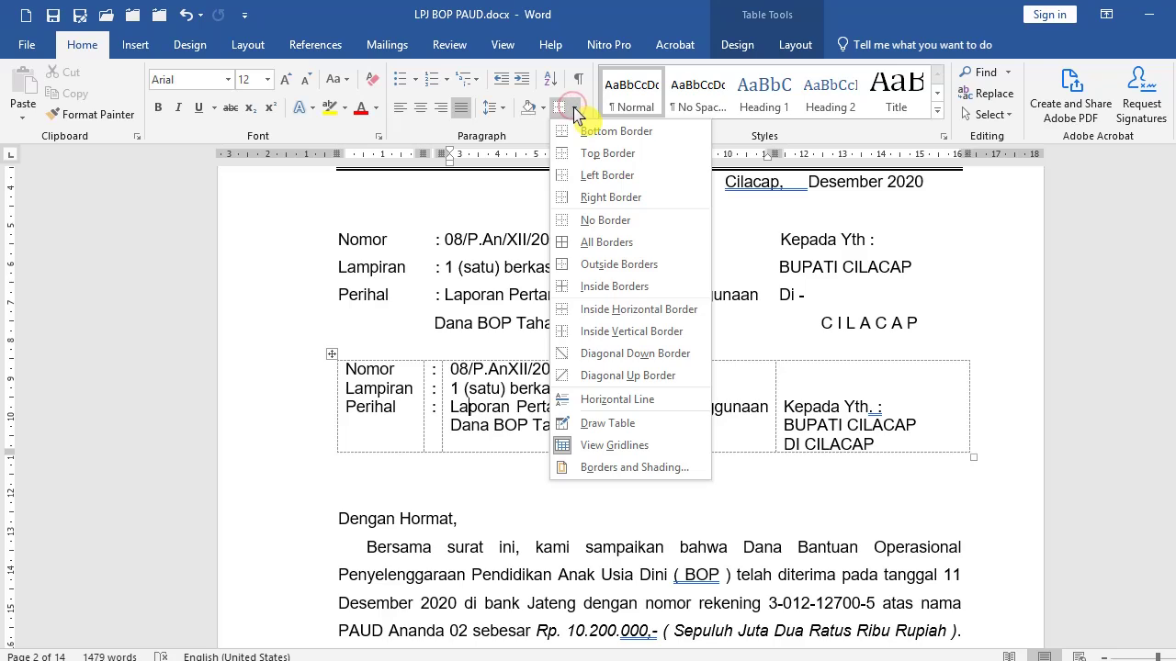
left_click(639, 448)
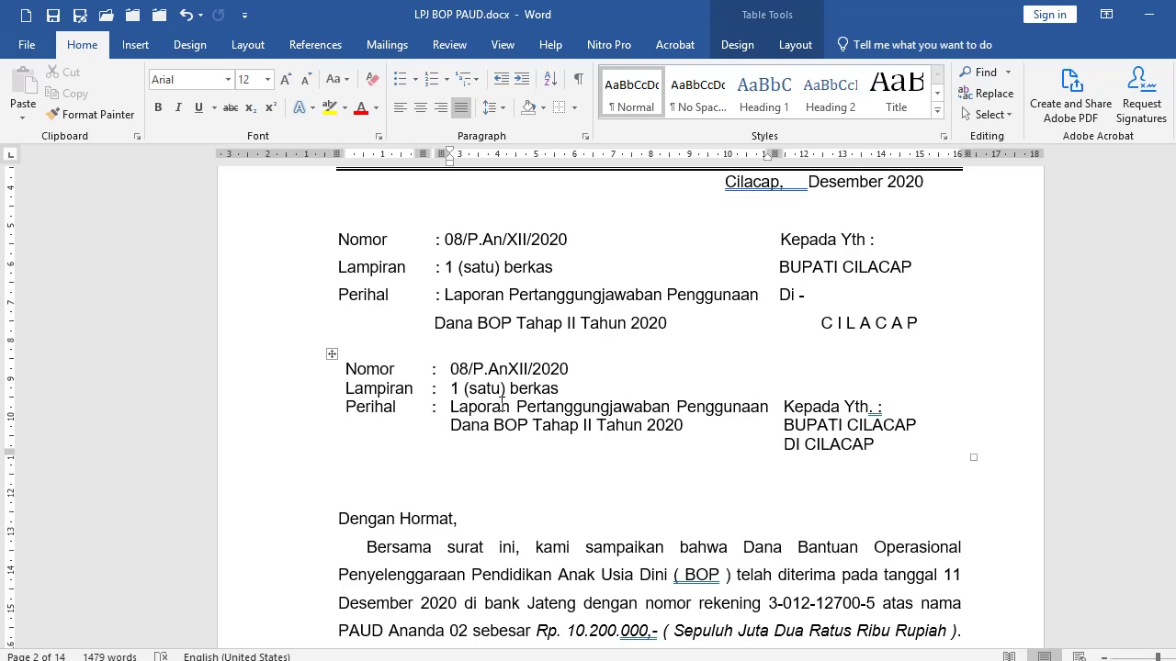
left_click(577, 108)
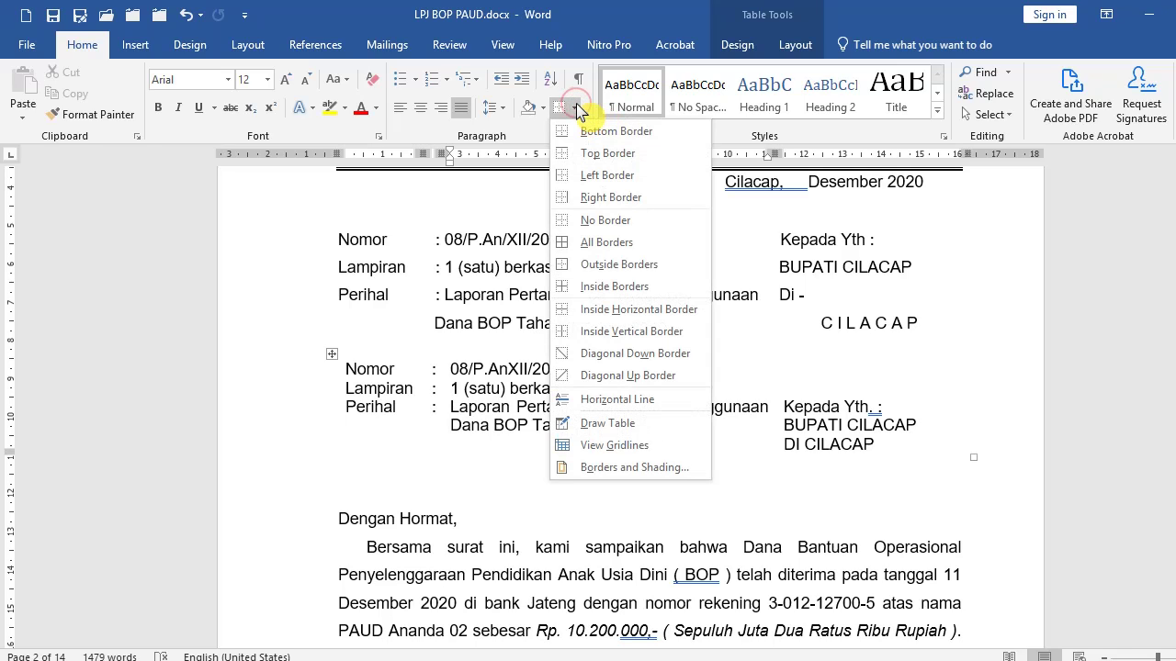
left_click(625, 449)
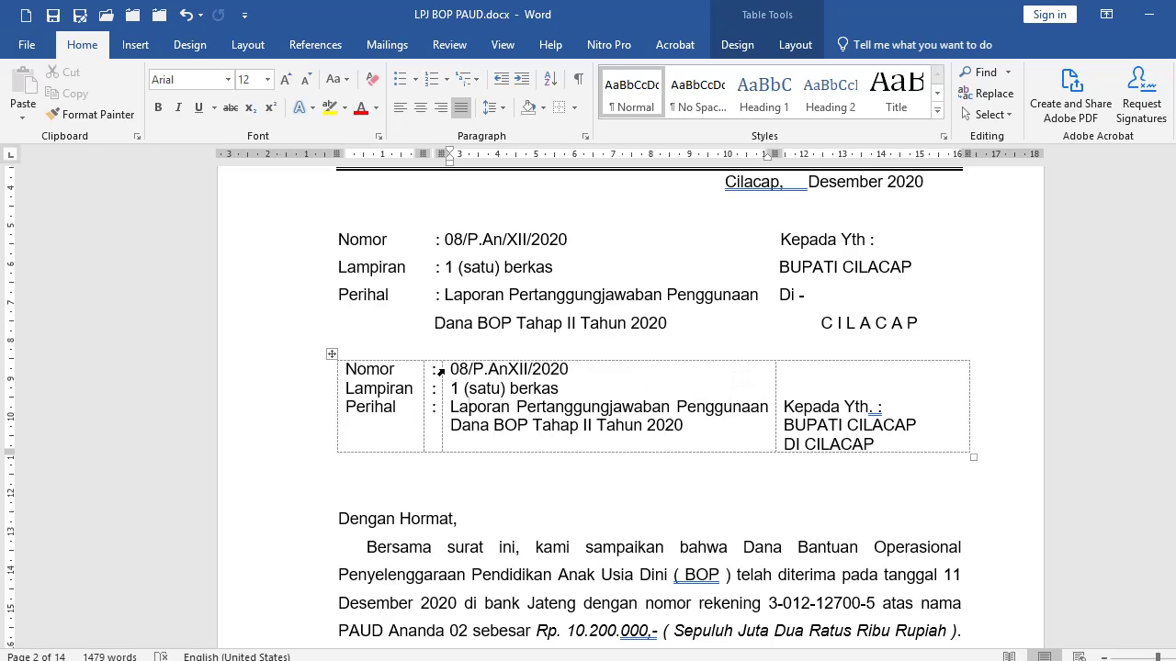
Type 'cilacap, Desember 2020' on the right cell's top line and narrow the subject column.
left_click(804, 369)
type("cilacap, ")
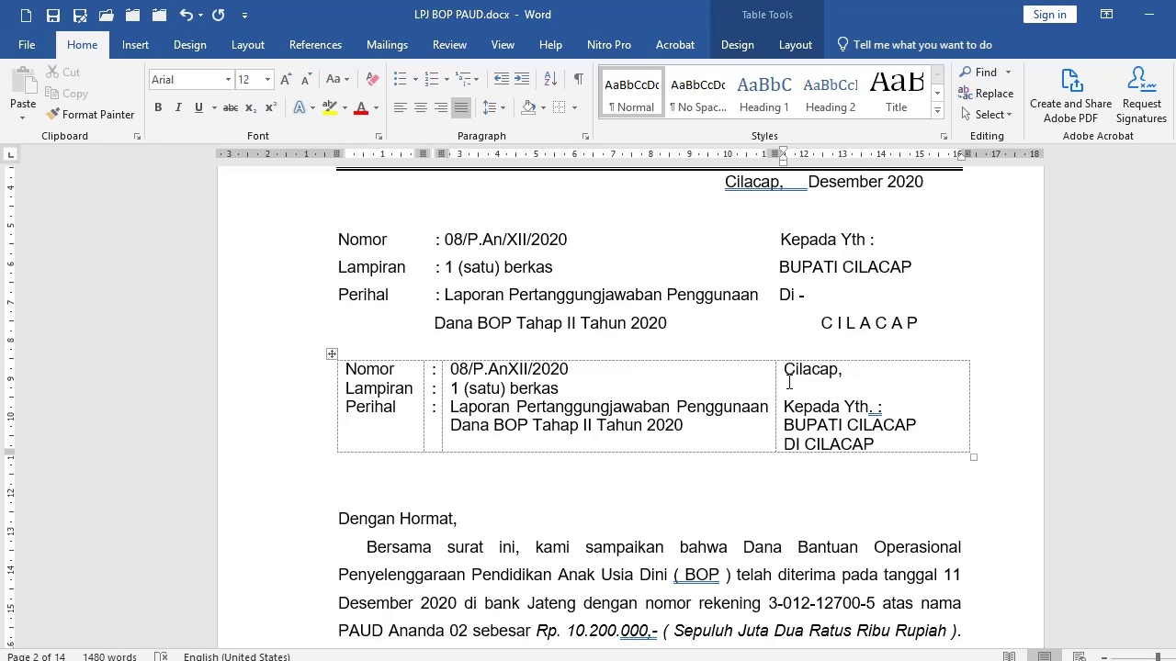
type("    Desember 2020")
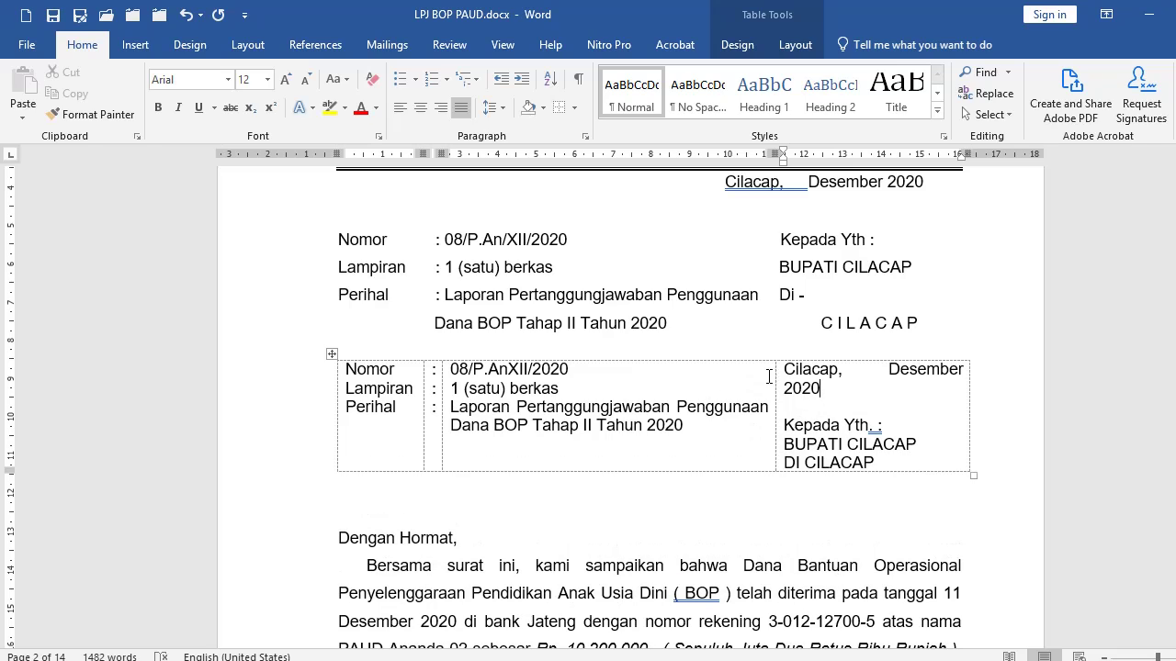
left_click_drag(774, 373, 760, 373)
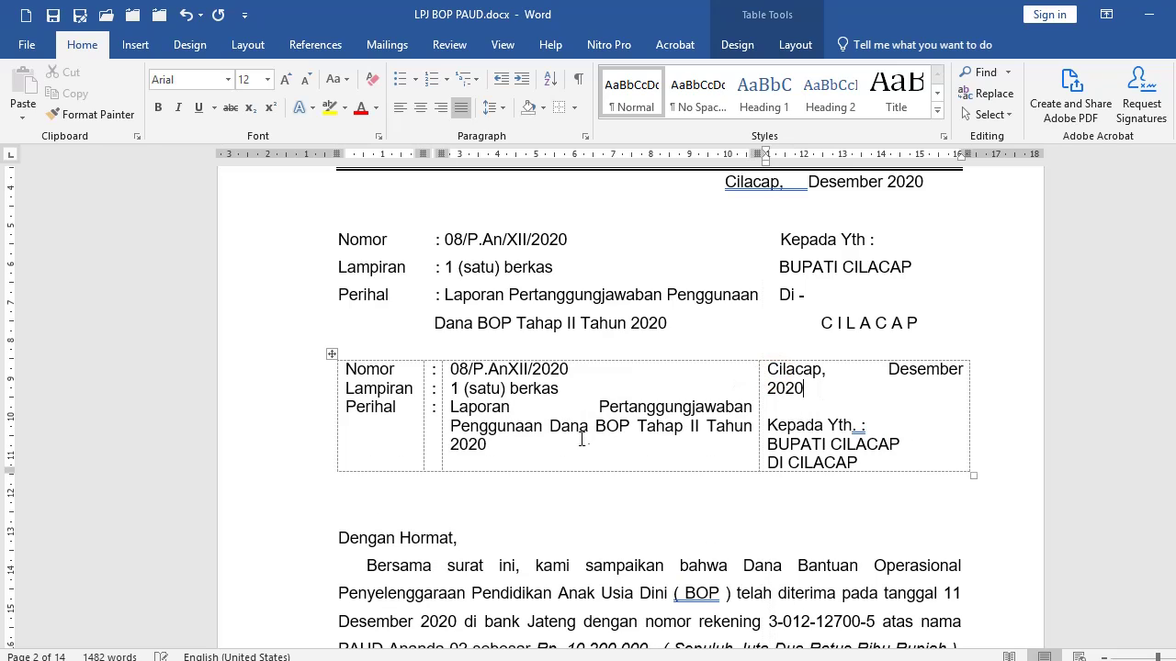
Move Tahun 2020 to its own line, align the subject left then justify it, and narrow its column.
left_click(714, 426)
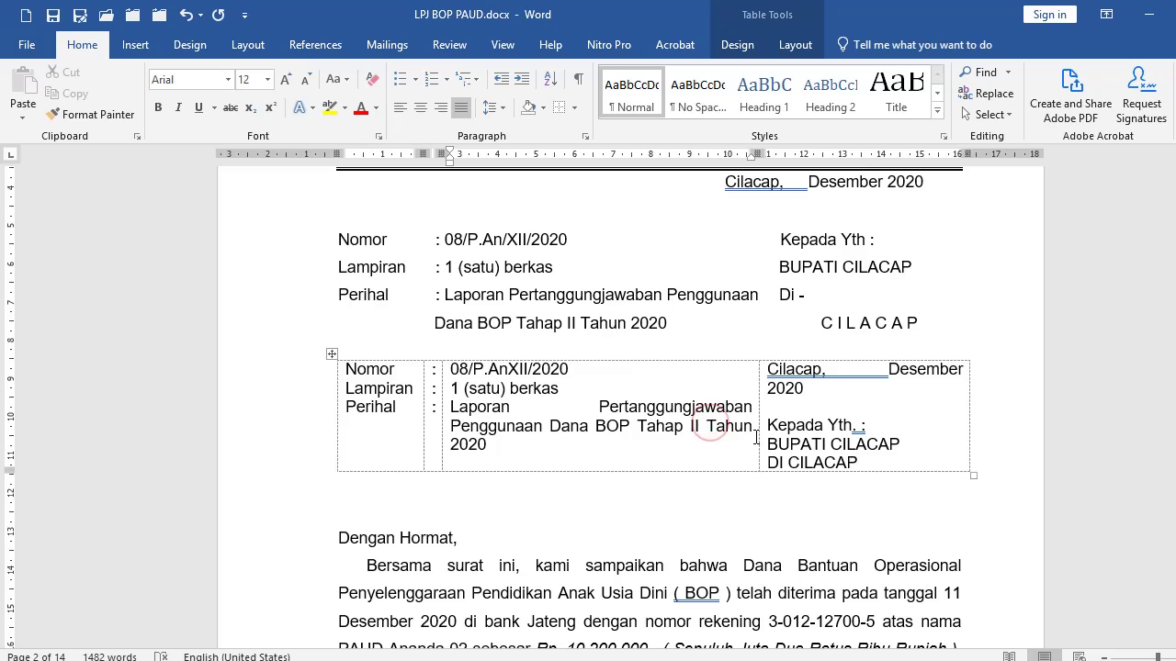
key("Return")
left_click(596, 412)
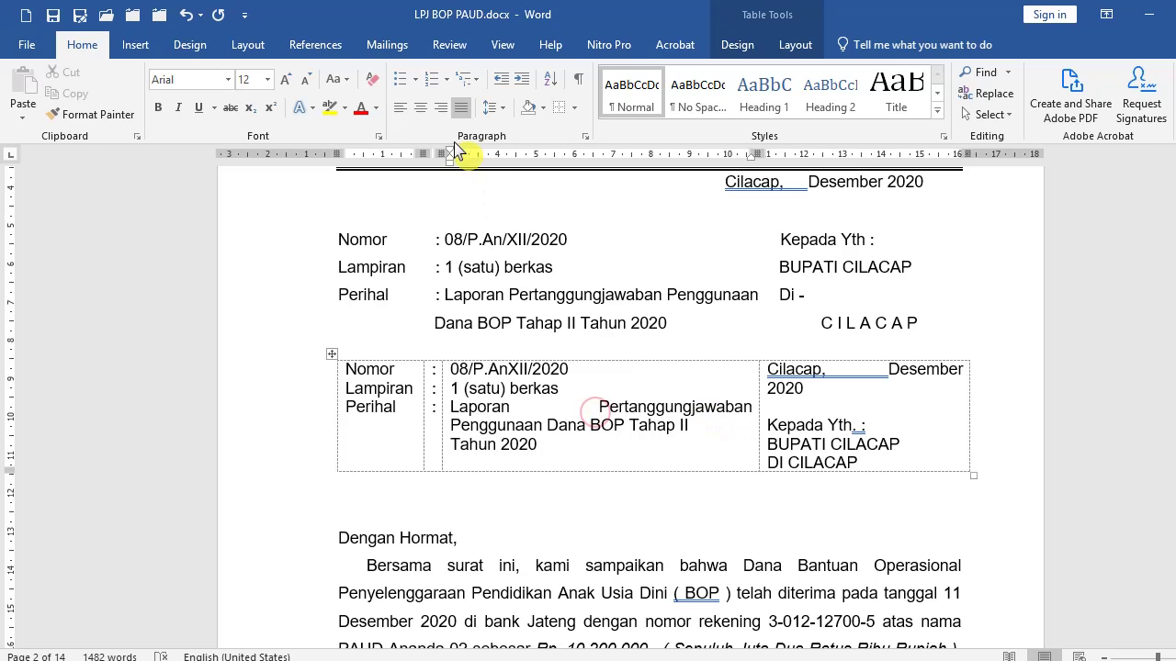
left_click(400, 108)
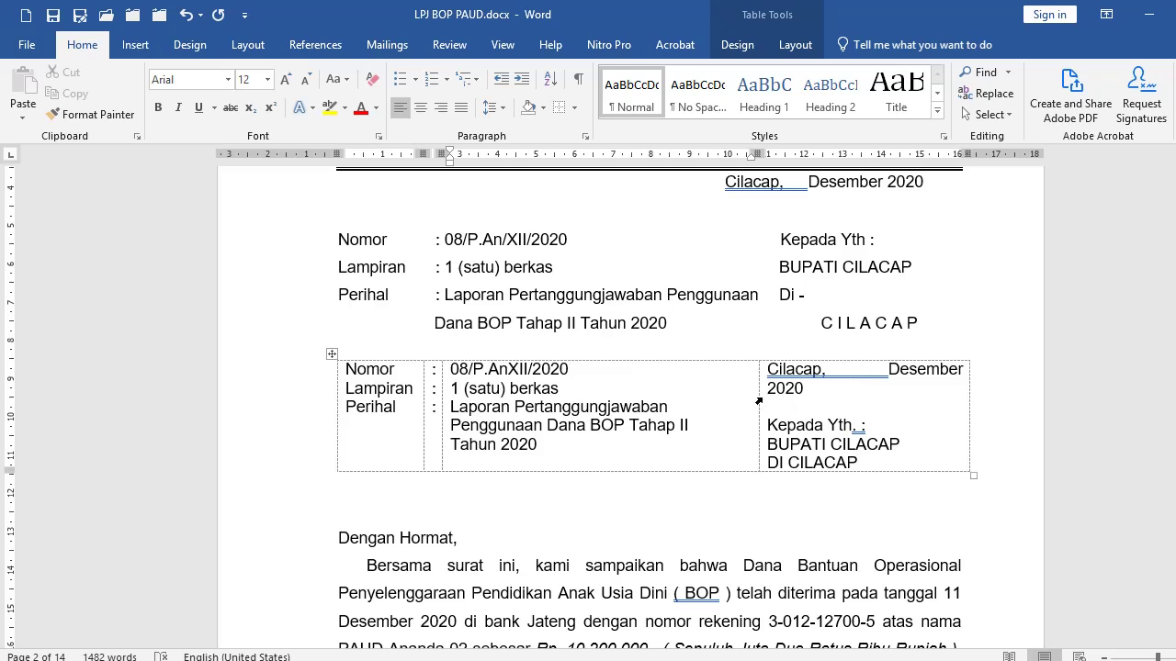
left_click_drag(758, 391, 749, 391)
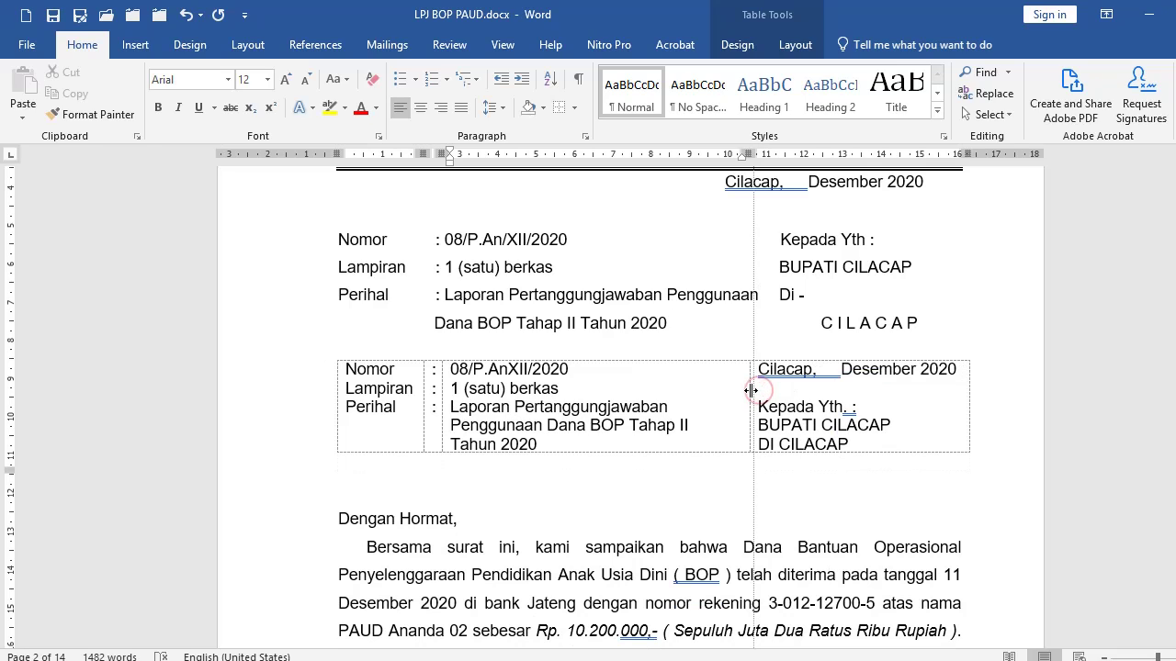
key("ctrl+j")
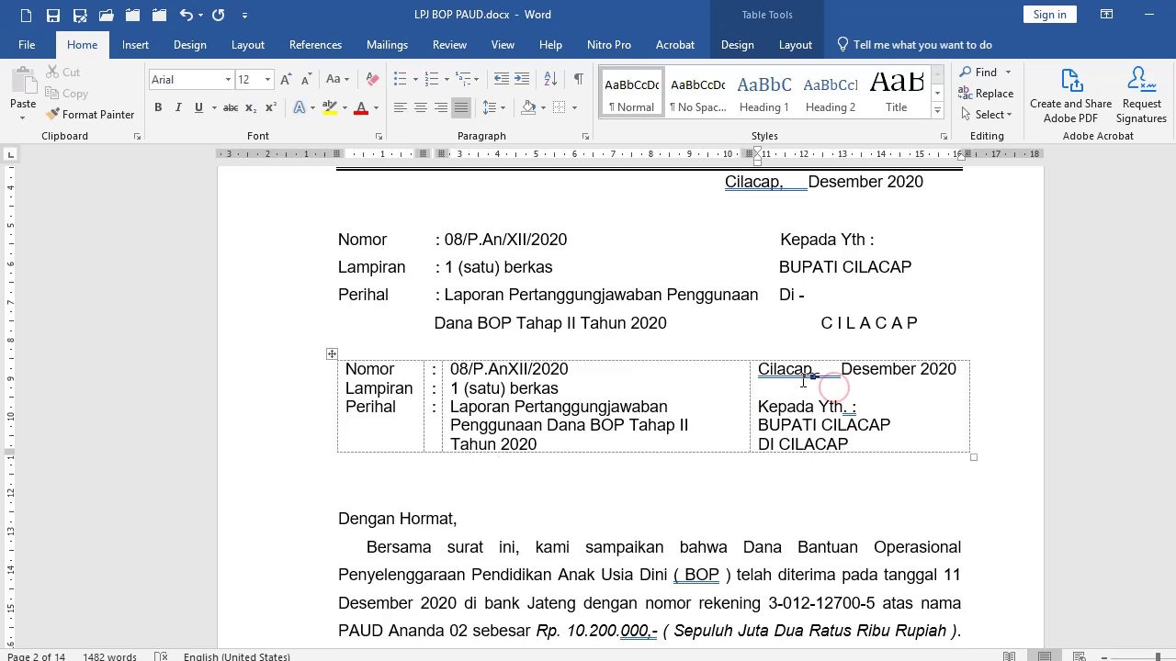
left_click(511, 444)
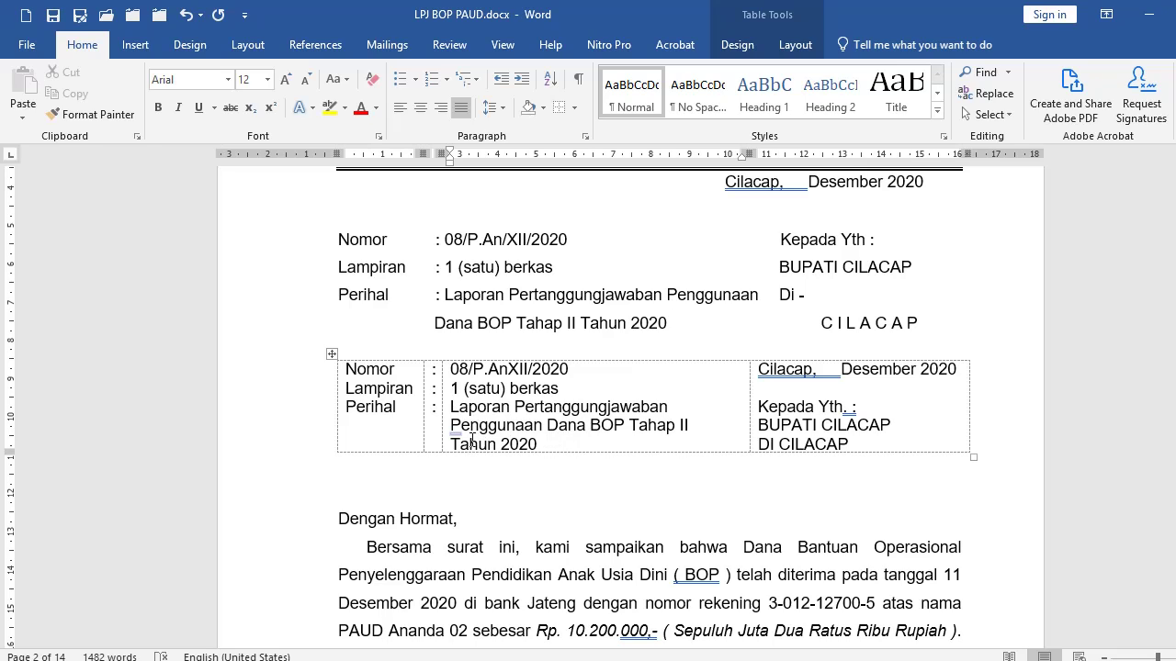
Select just Tahun 2020 in the subject and underline it.
double_click(488, 430)
left_click(520, 444)
triple_click(522, 443)
left_click(536, 444)
key("shift+Home")
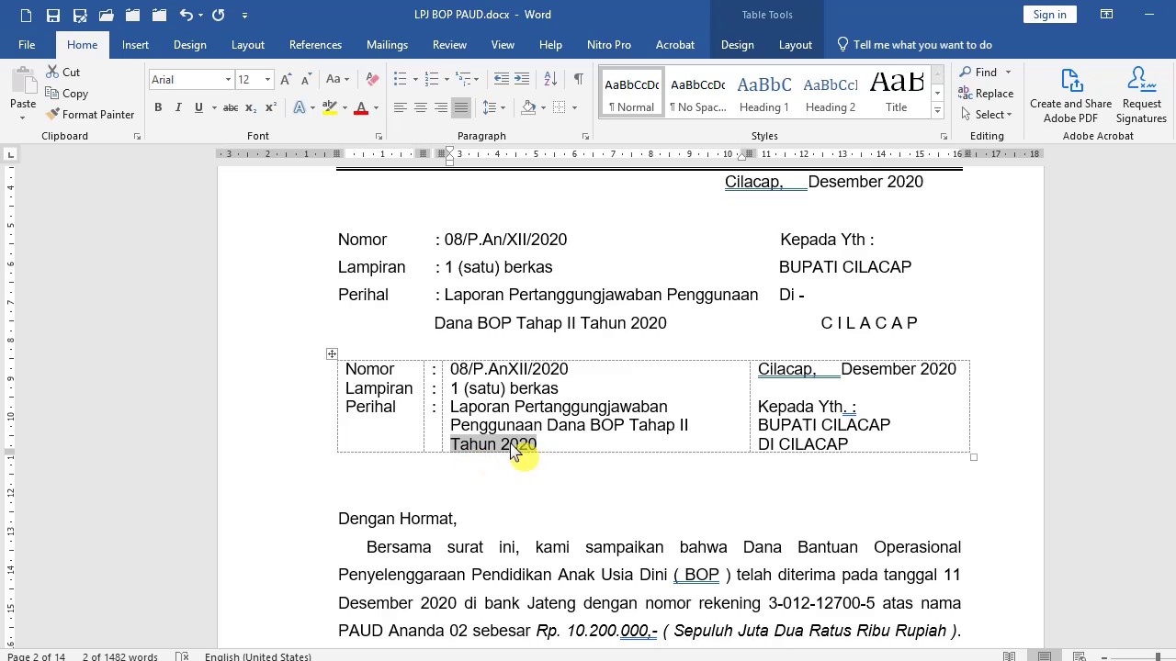
left_click(199, 109)
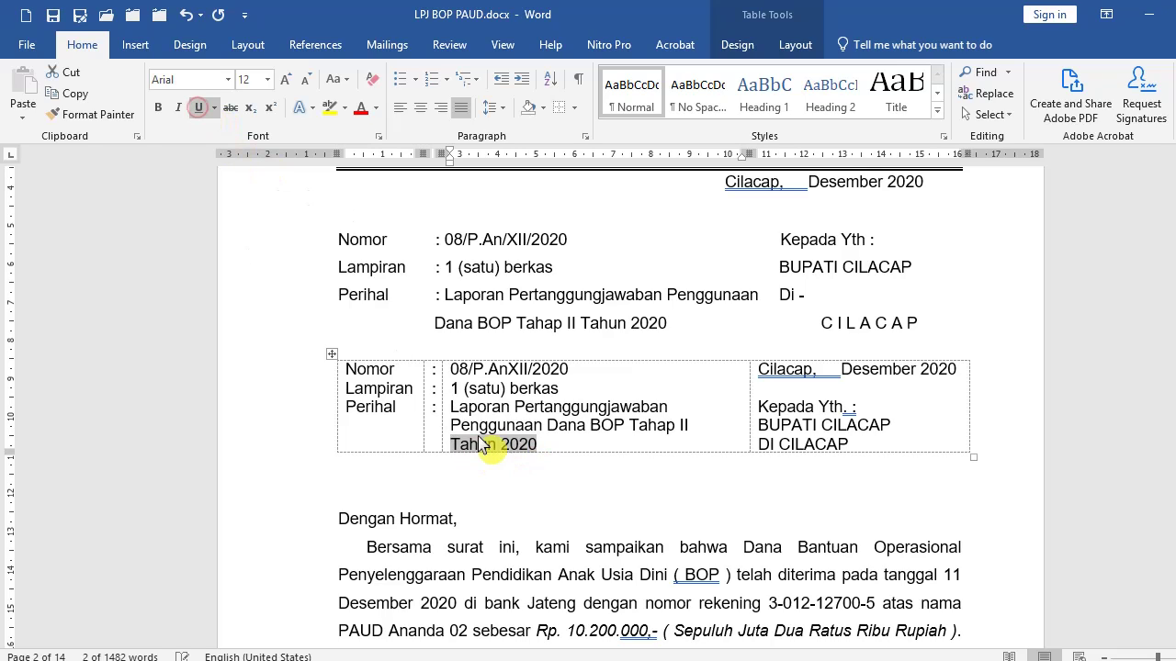
left_click(487, 447)
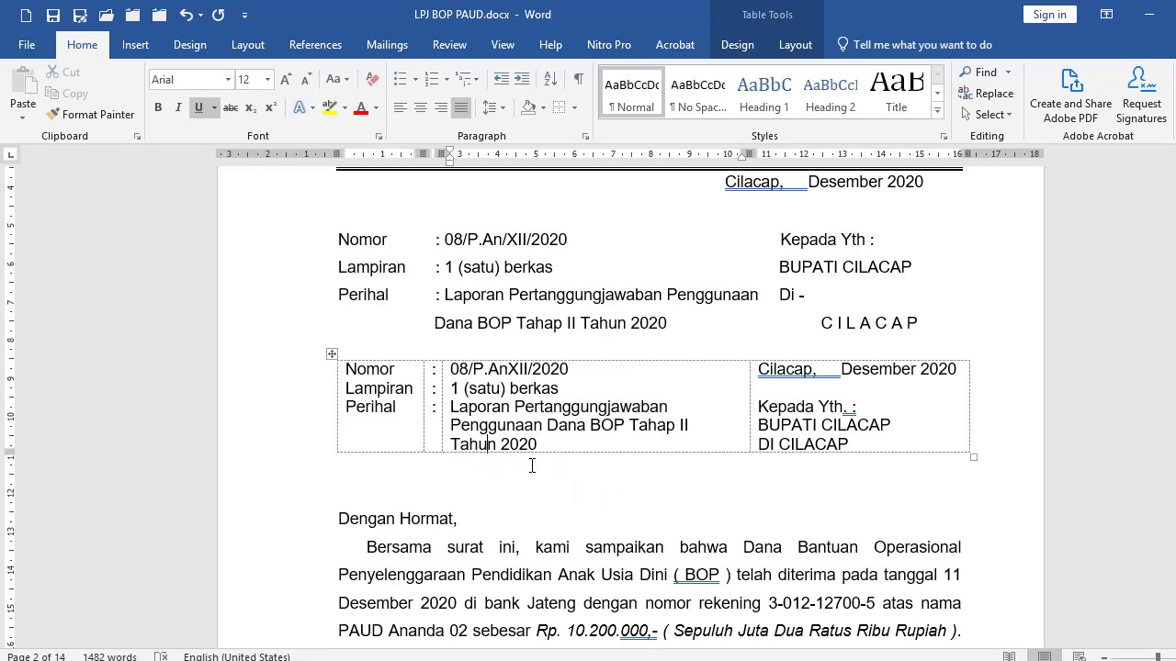
Hide the table's gridlines from the Borders menu and check the layout.
left_click(573, 108)
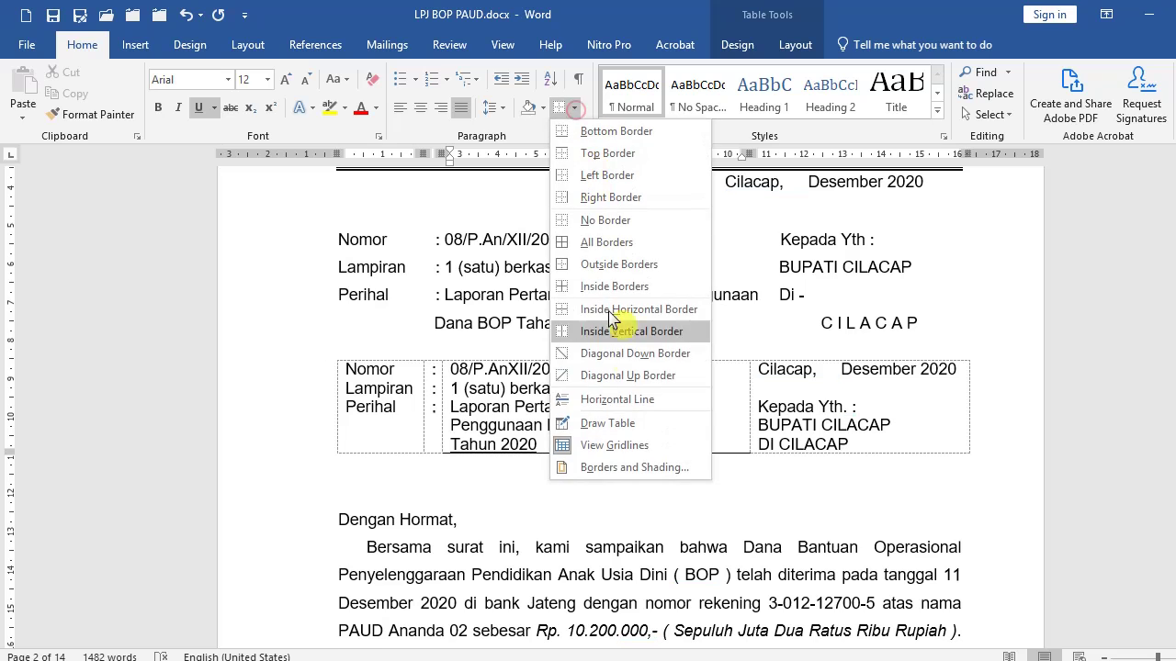
left_click(613, 444)
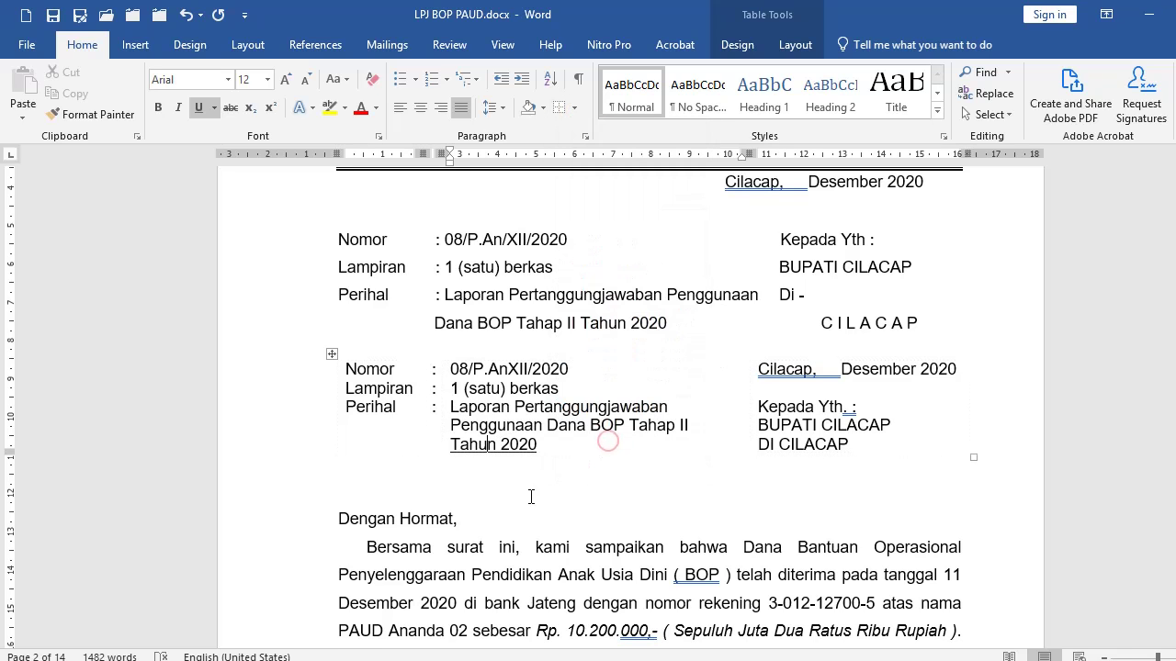
left_click(529, 496)
scroll(530, 464, "up", 3)
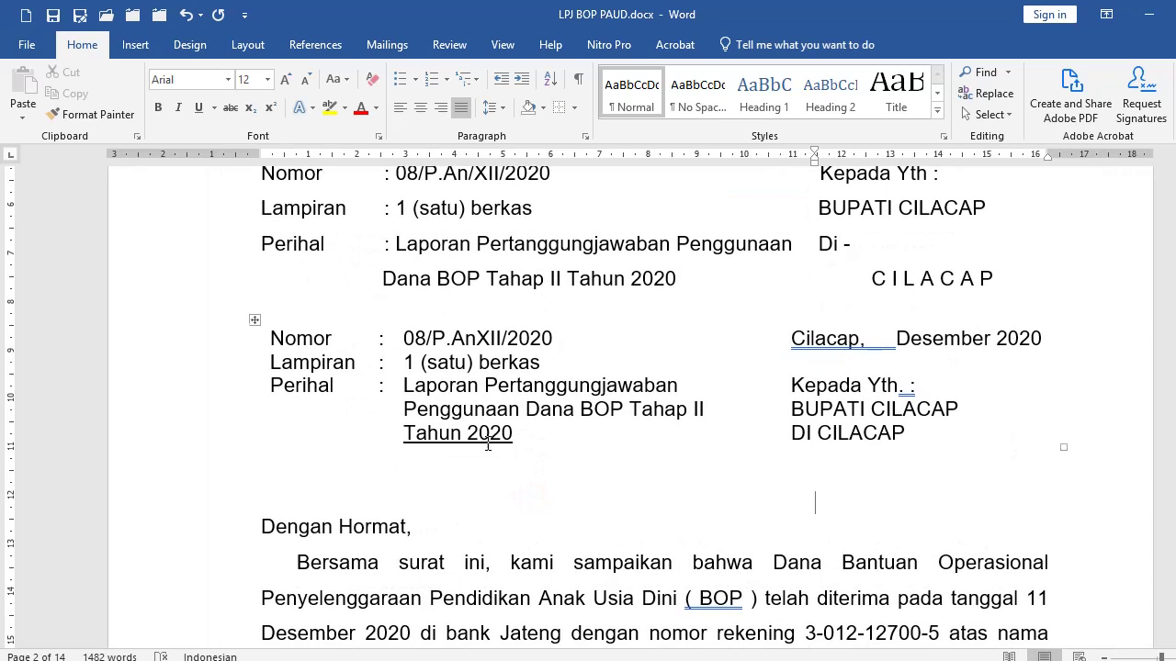
Set a tab stop at the subject column's edge and tab to extend the underline after Tahun 2020.
left_click(514, 434)
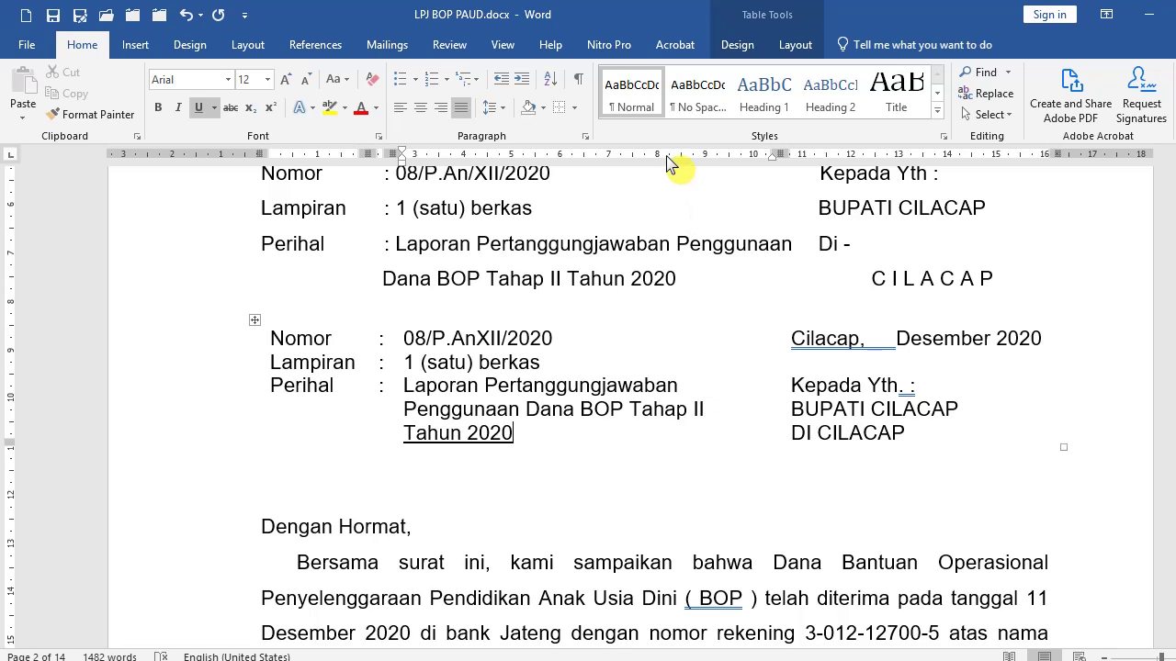
left_click_drag(669, 163, 713, 168)
key("Tab")
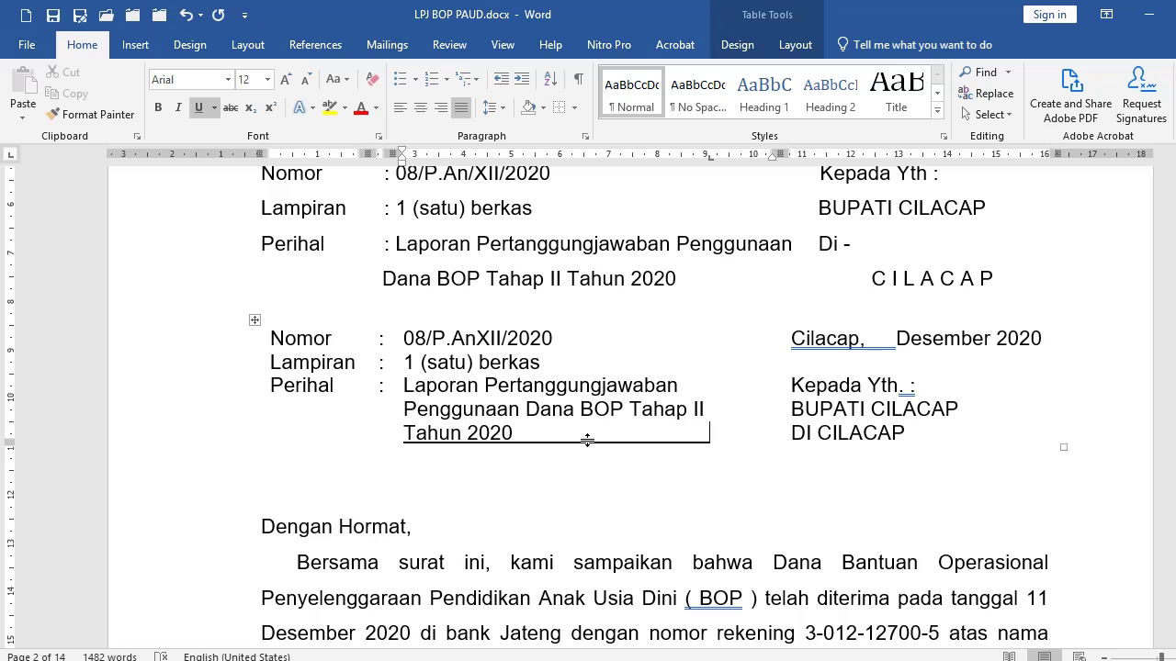
key("Tab")
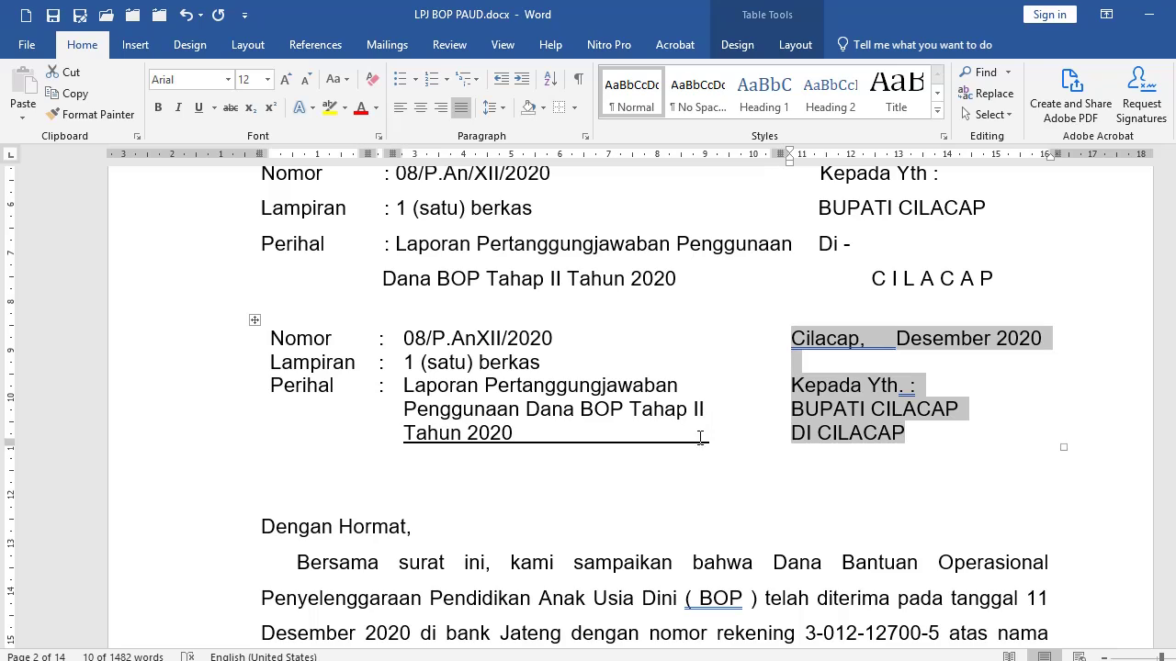
left_click(583, 440)
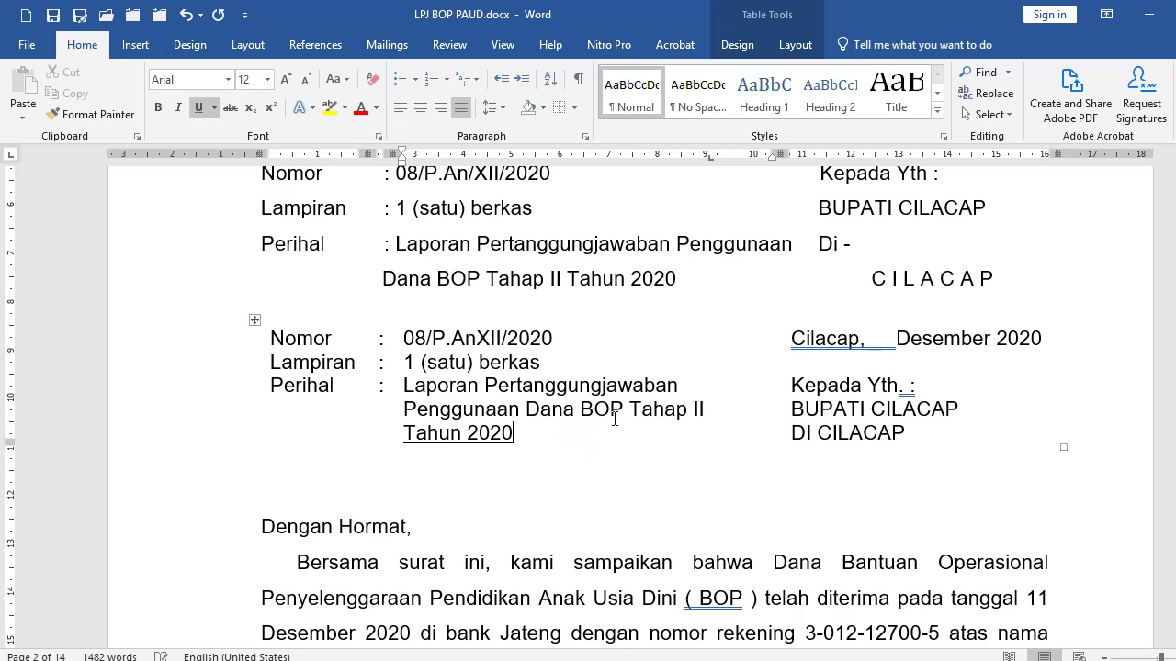
key("End")
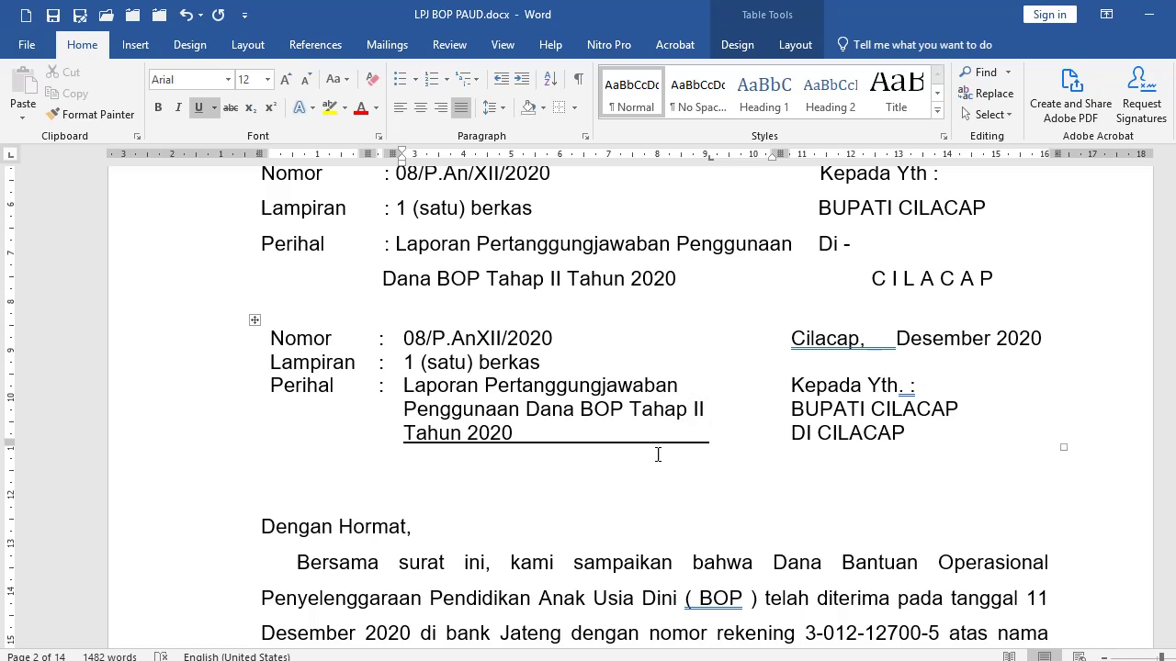
left_click(525, 433)
Scroll down the cover letter and put the cursor before 'Hormat Kami,' in the signature block.
scroll(513, 439, "down", 5)
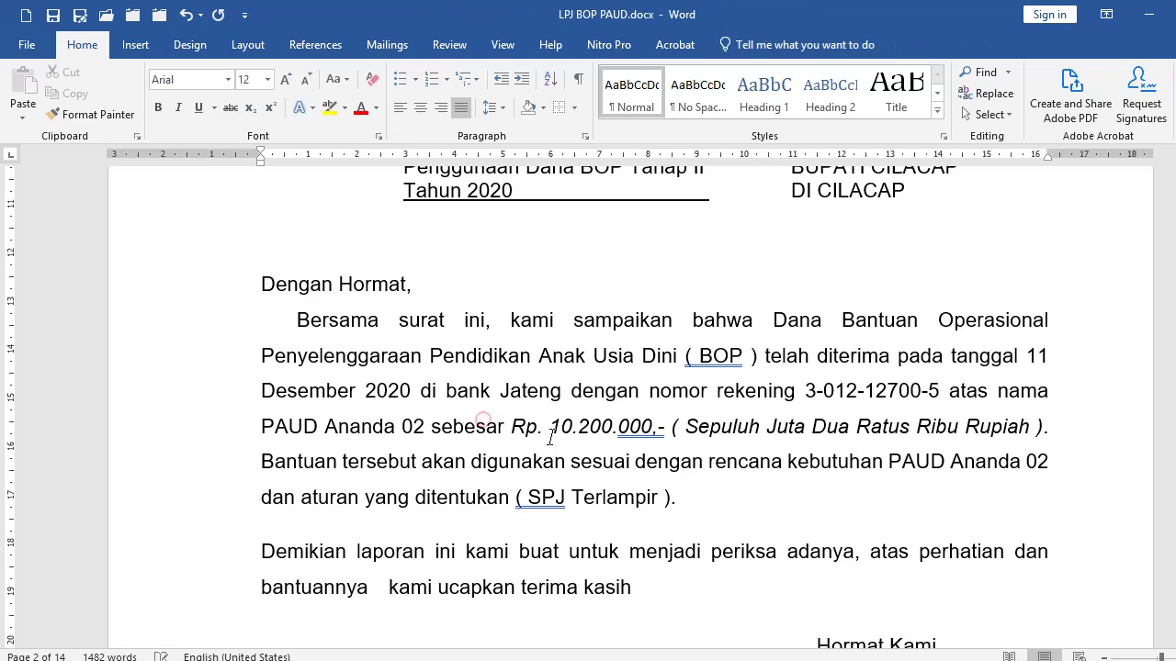
left_click(484, 425)
scroll(485, 433, "down", 15)
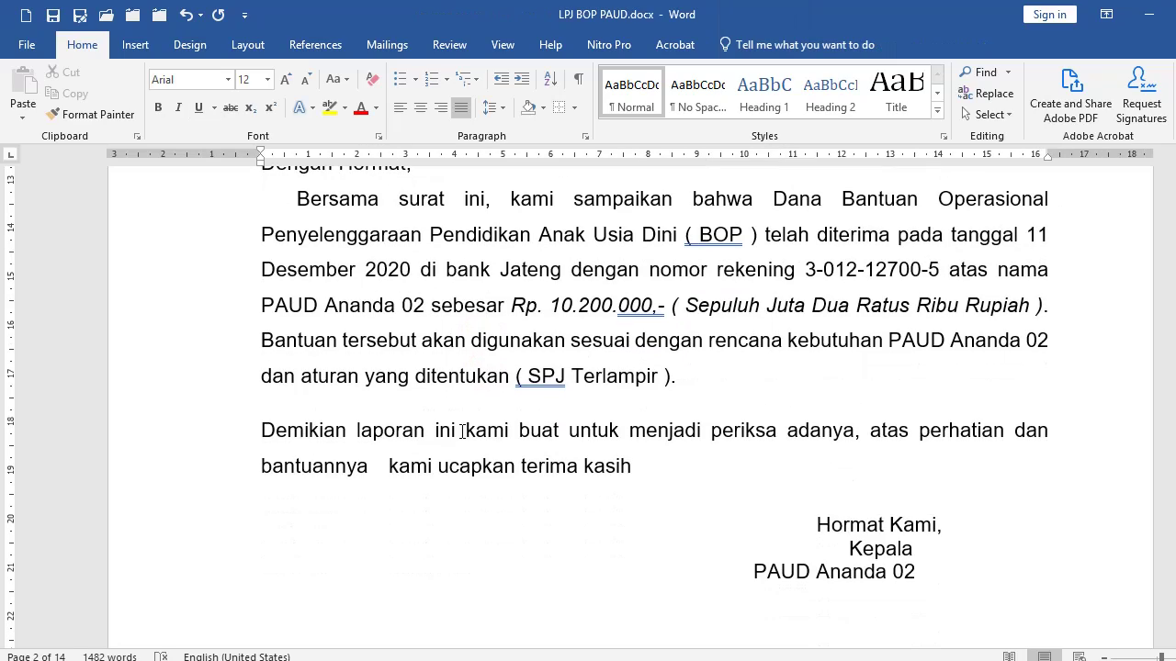
scroll(487, 446, "down", 15)
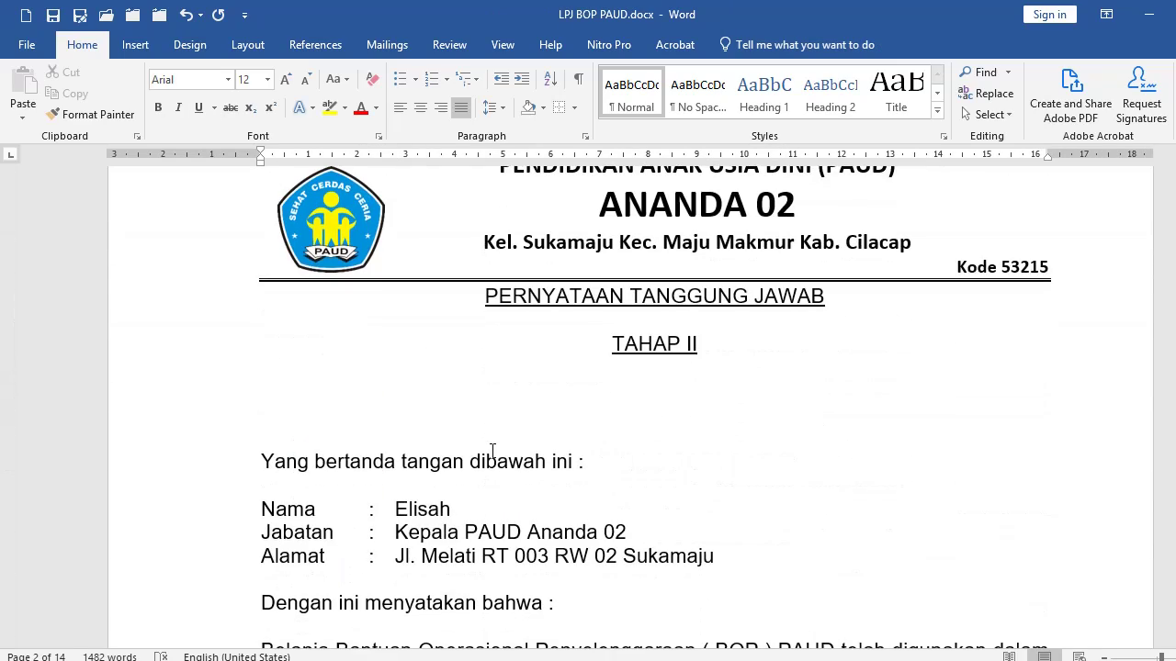
scroll(469, 445, "up", 10)
scroll(466, 440, "up", 20)
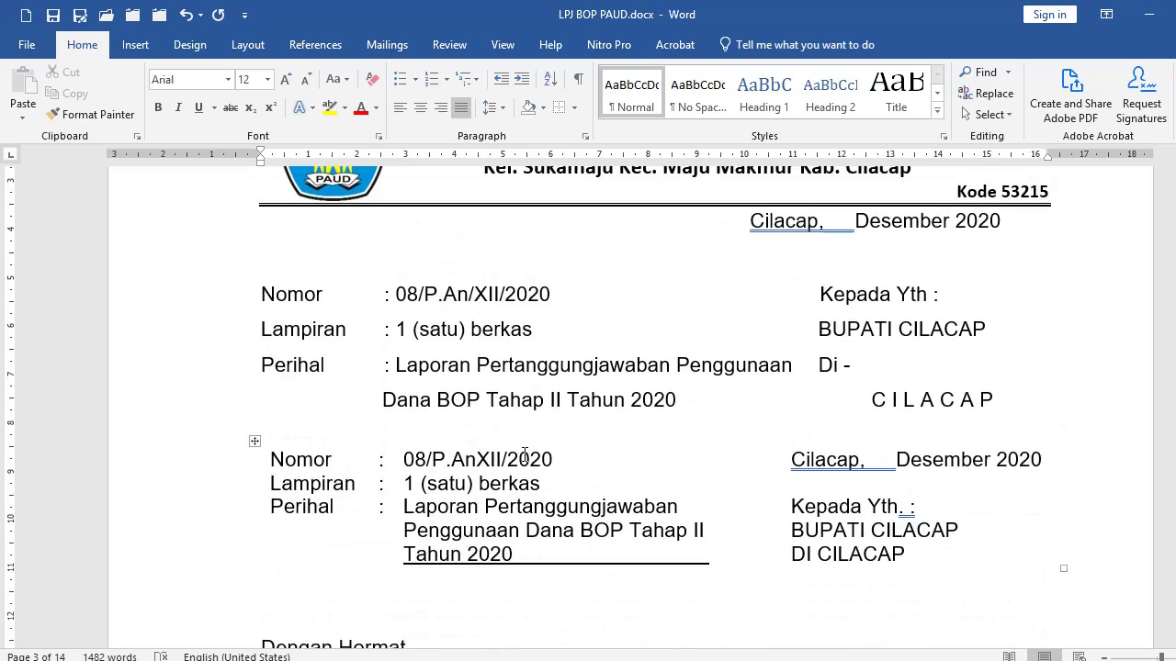
scroll(680, 474, "down", 3)
scroll(529, 422, "down", 4)
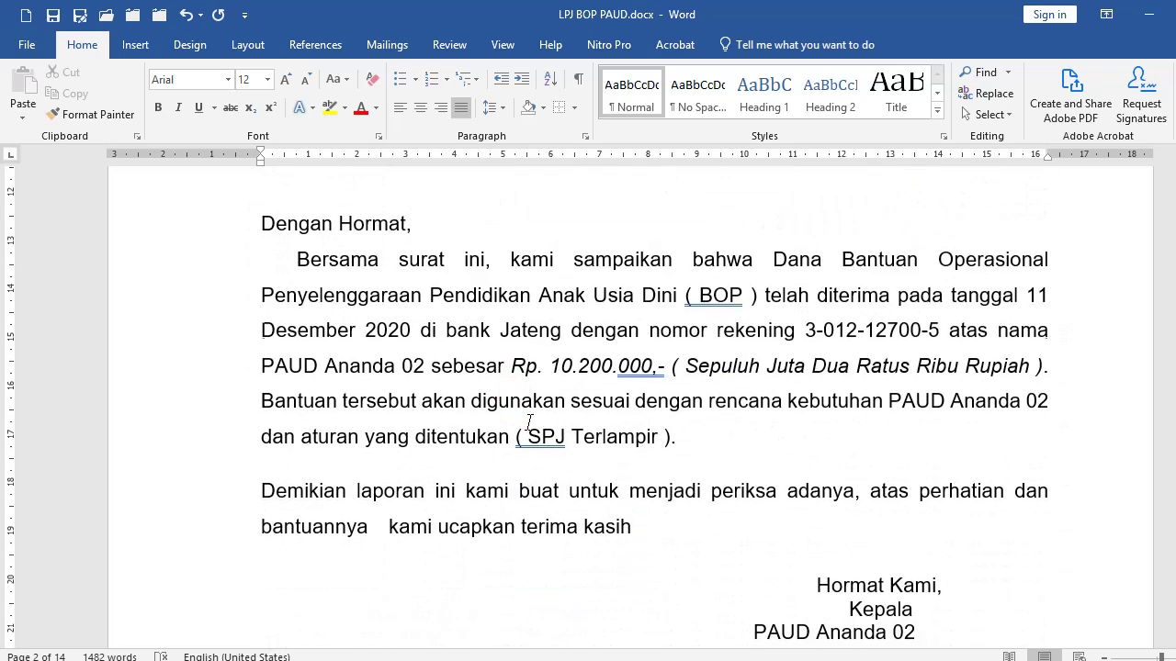
scroll(625, 432, "down", 3)
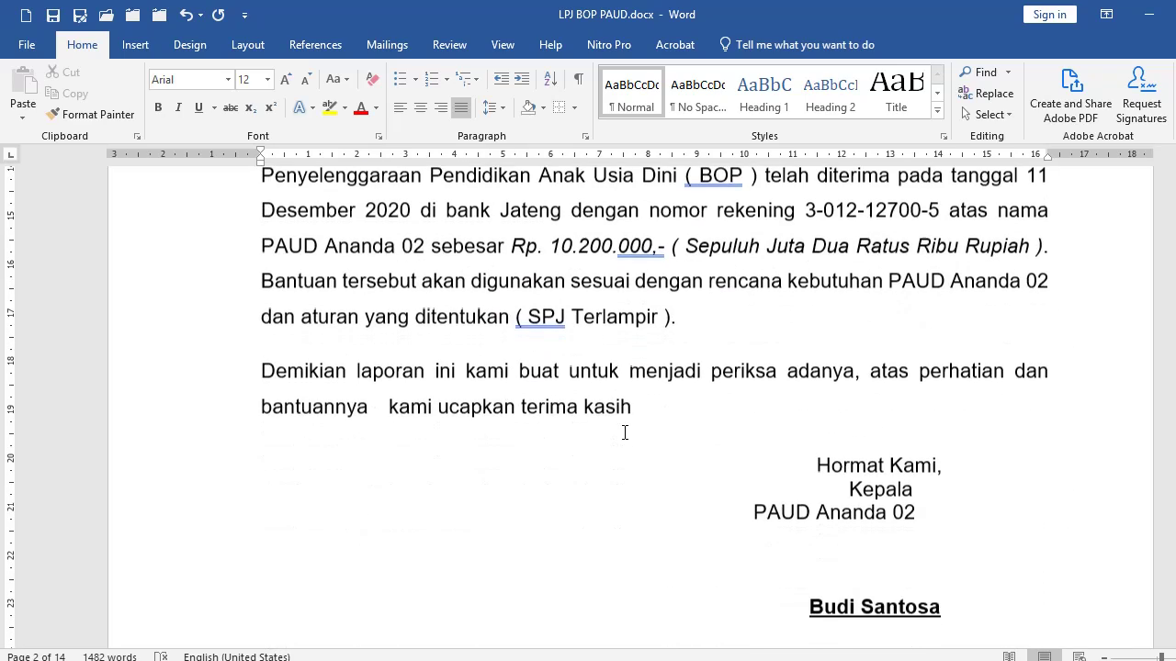
scroll(630, 433, "down", 3)
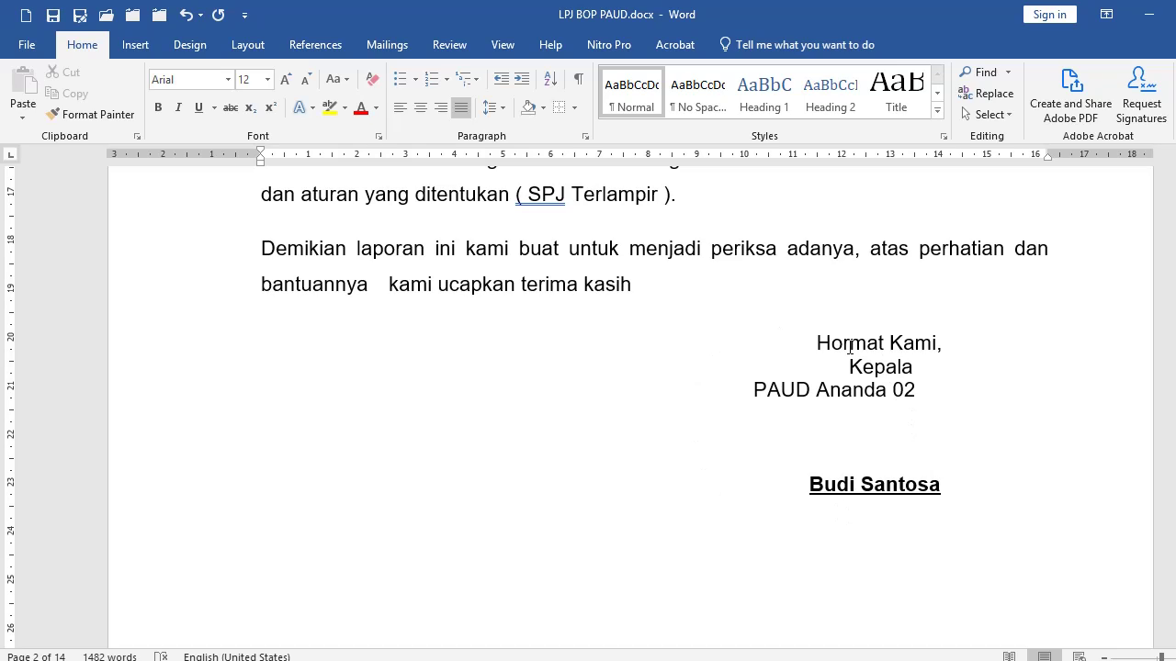
left_click(818, 344)
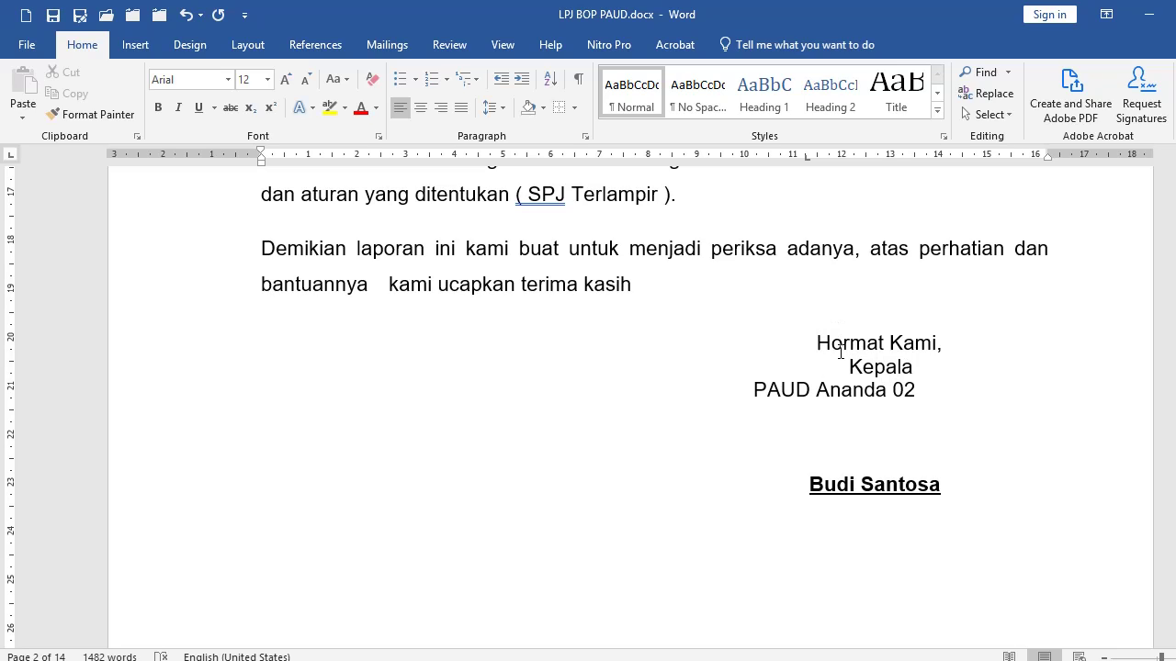
Add a period after 'kasih' and insert a blank line below the thank-you sentence.
left_click(816, 336)
left_click(808, 362)
left_click_drag(820, 346, 905, 484)
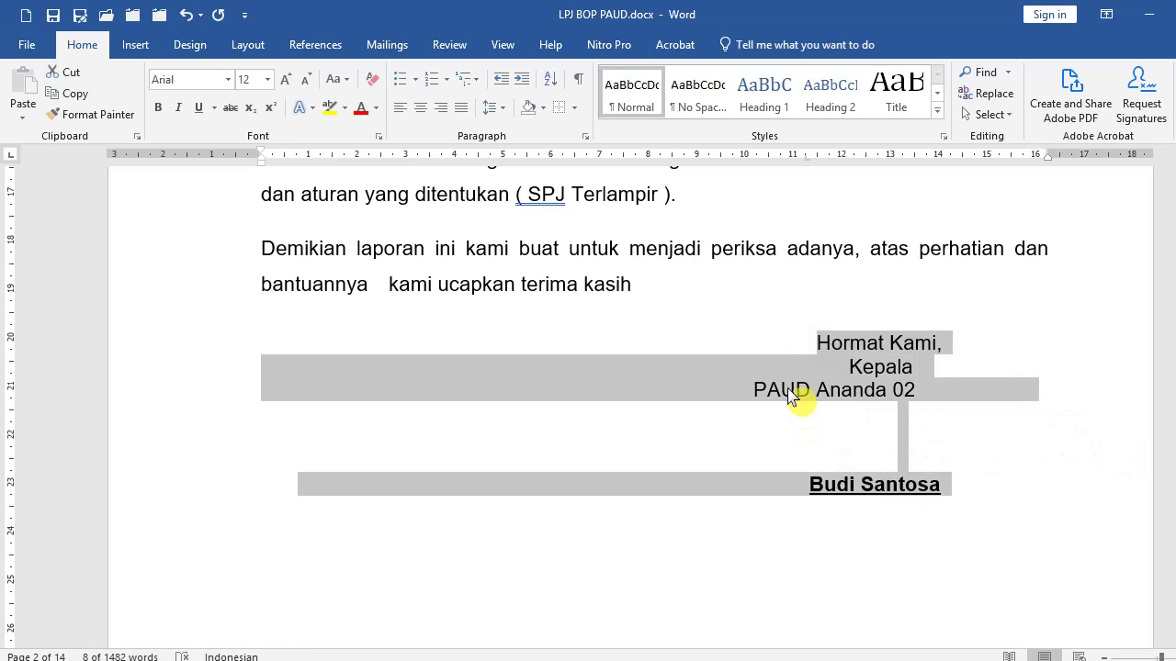
left_click(748, 319)
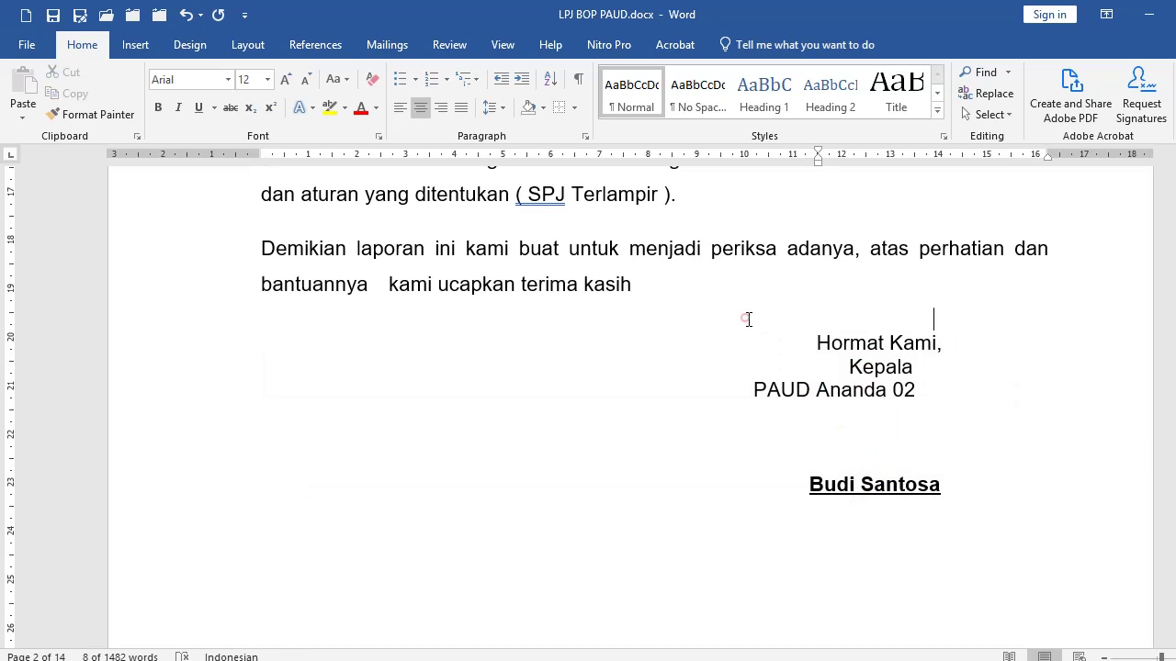
left_click(655, 294)
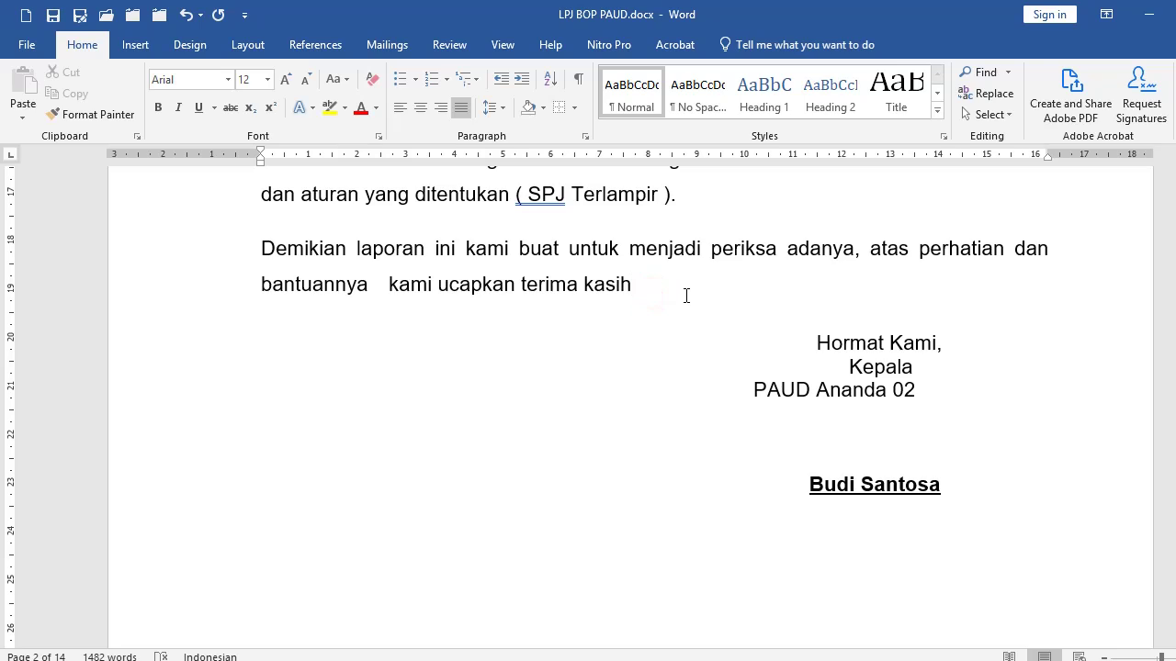
type(".")
key("Return")
key("Return")
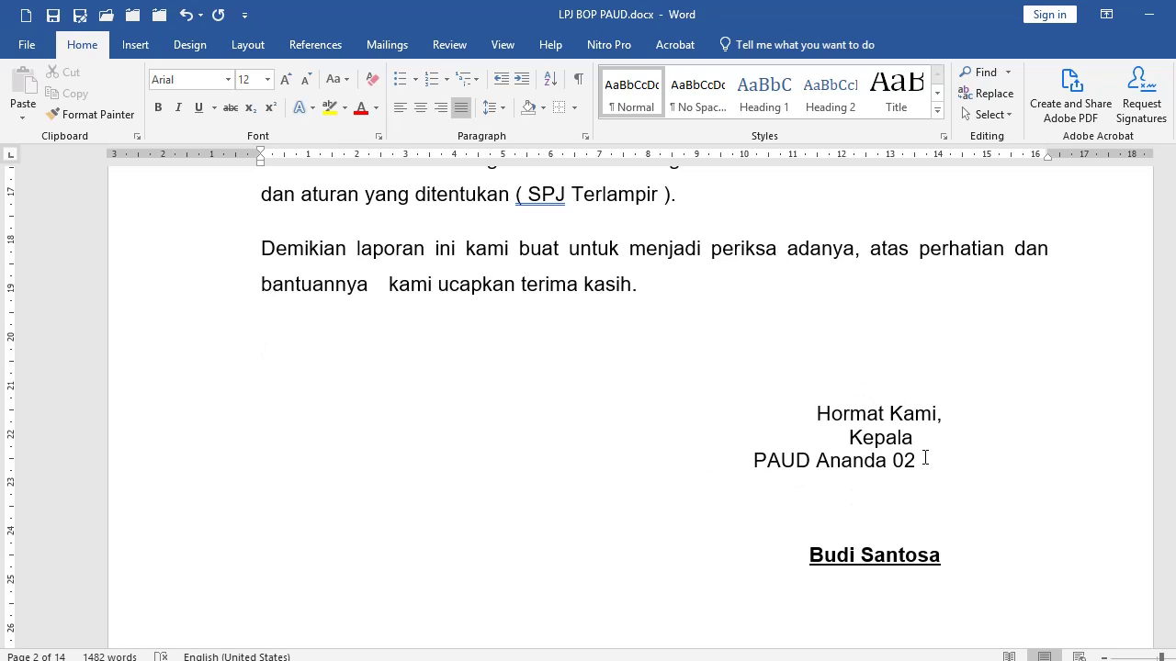
Insert a one-row, two-column table below the closing paragraph.
left_click(135, 45)
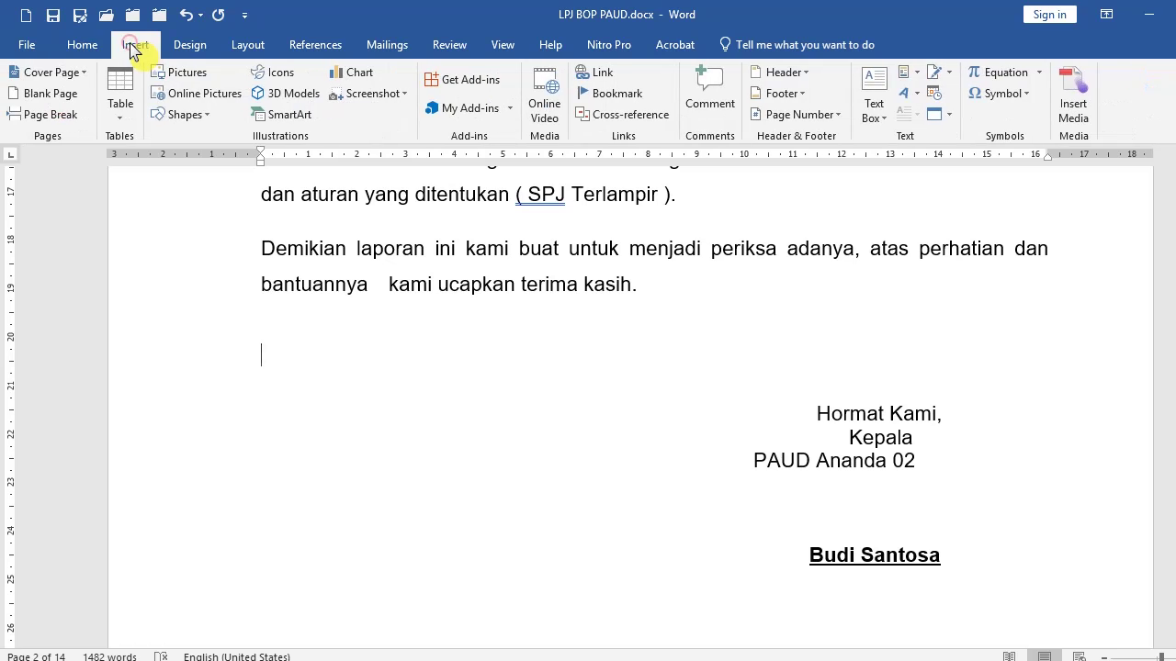
left_click(126, 85)
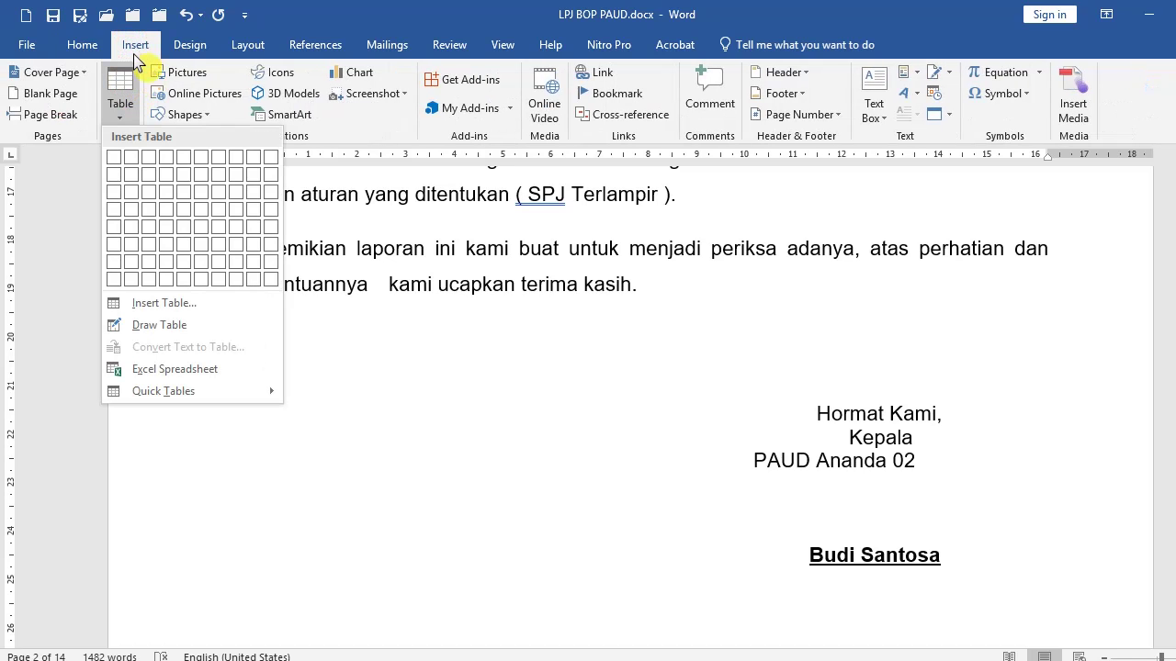
left_click(135, 165)
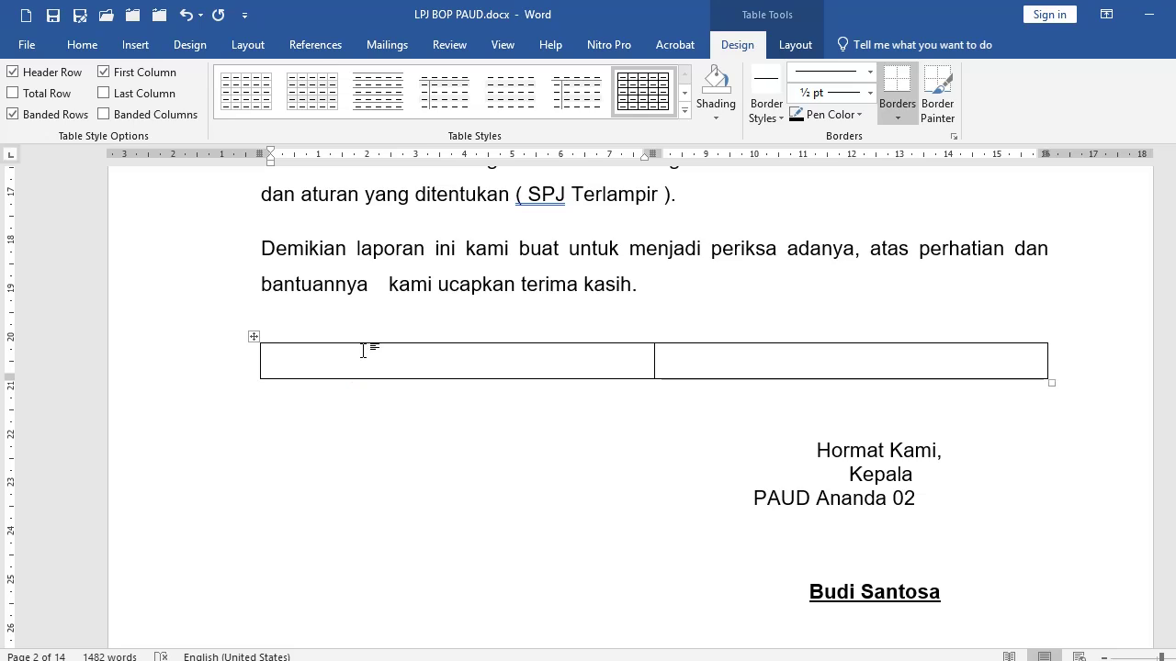
Type 'Hormat kami,', 'Kepala PAUD Ananda 02' and the head's name into the right cell.
left_click(765, 359)
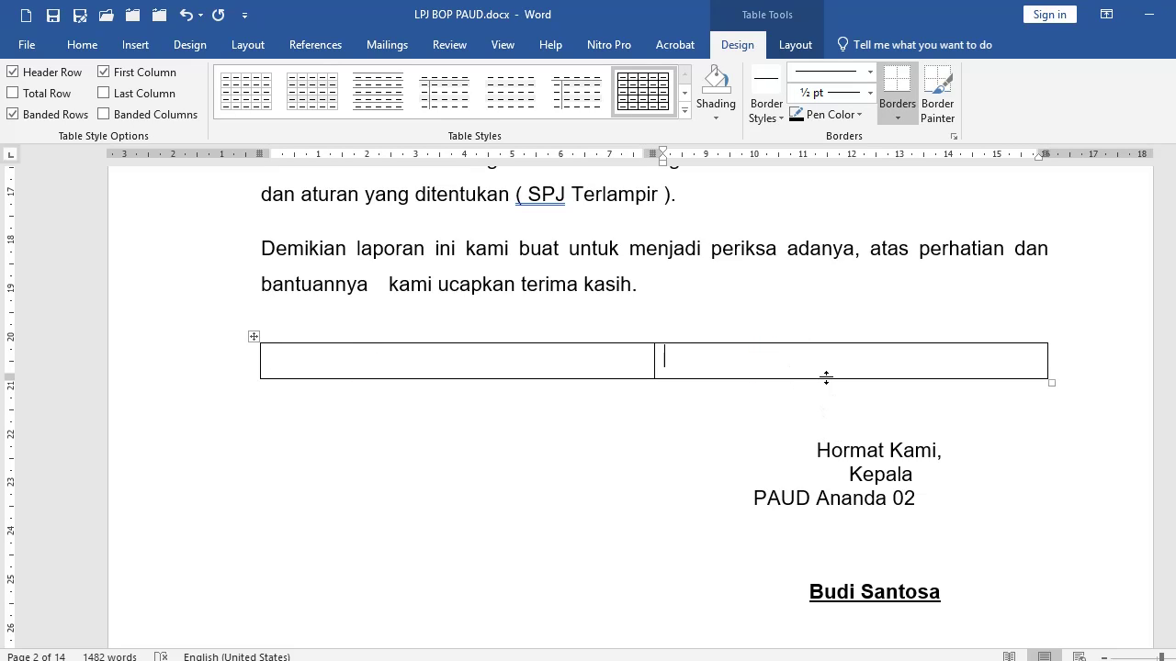
type("hormat kami,")
key("Return")
type("KEpala PAUD kA")
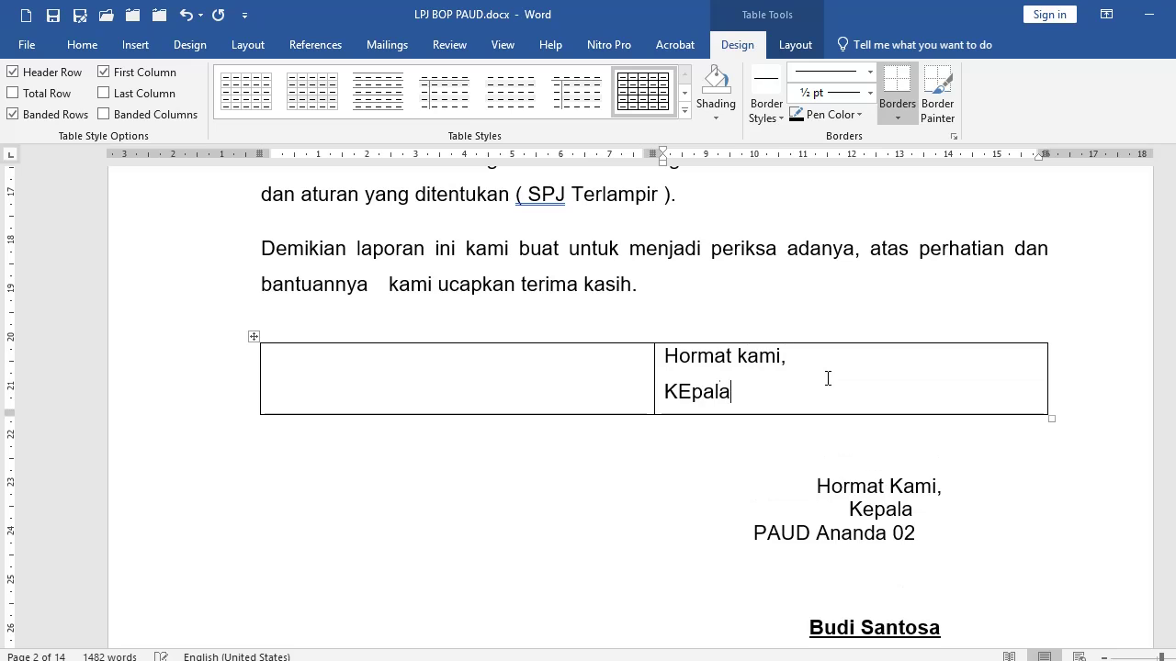
key("BackSpace")
key("BackSpace")
type("Ananda 02")
key("Return")
key("Return")
key("Return")
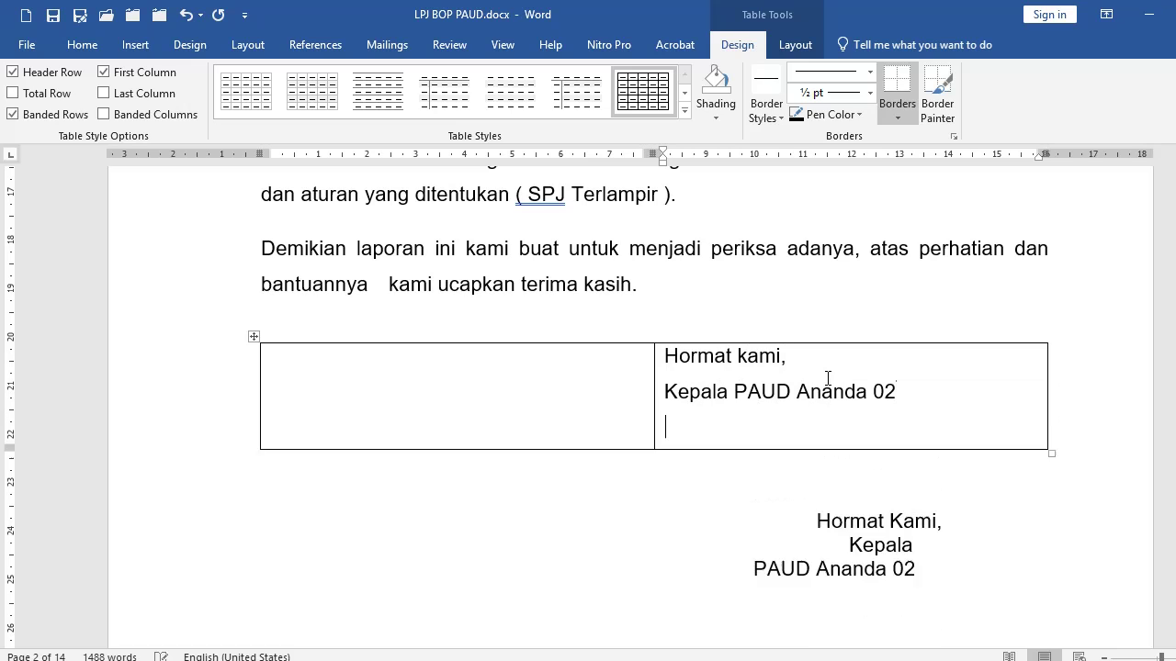
scroll(829, 376, "down", 3)
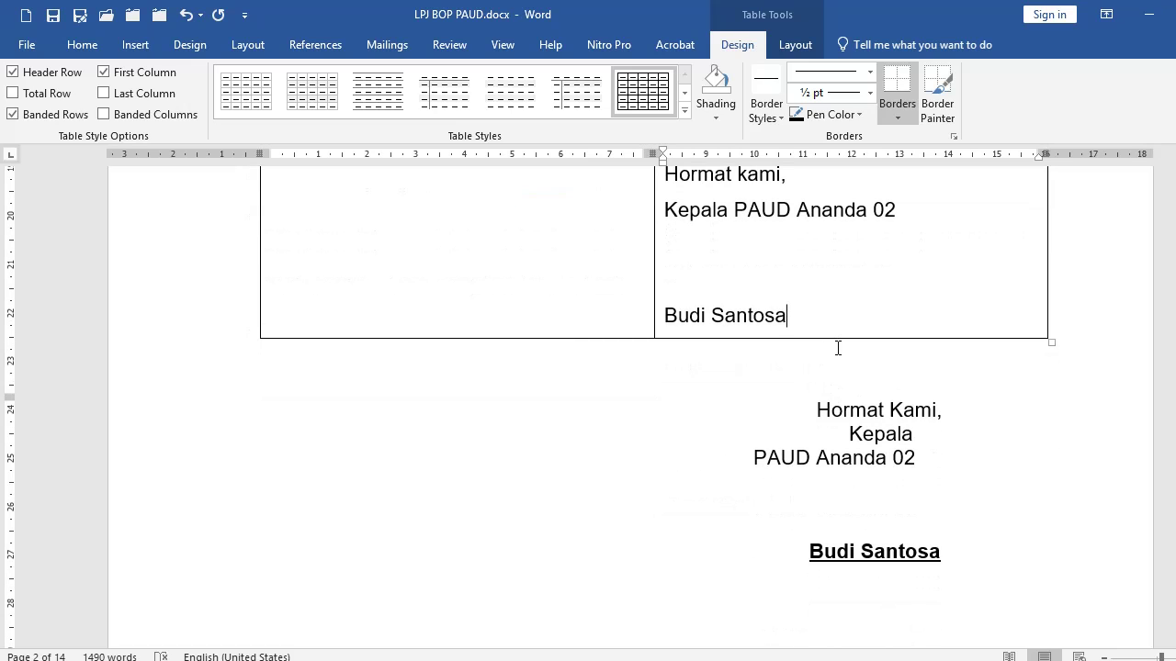
scroll(837, 346, "up", 1)
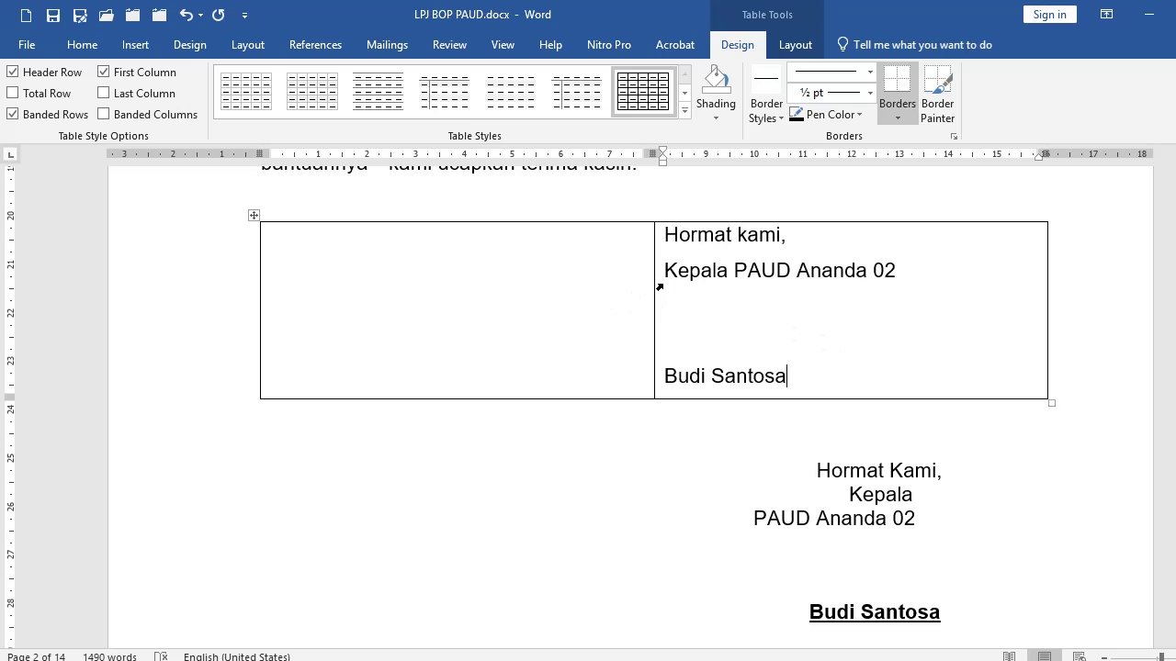
left_click(660, 288)
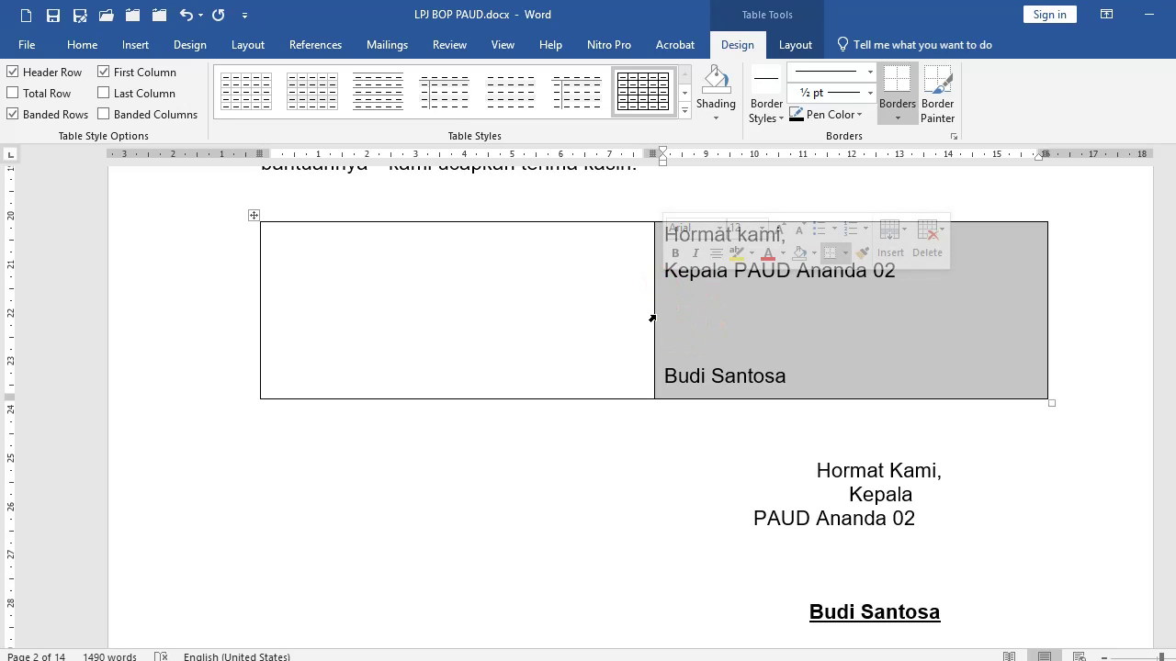
scroll(735, 322, "up", 4)
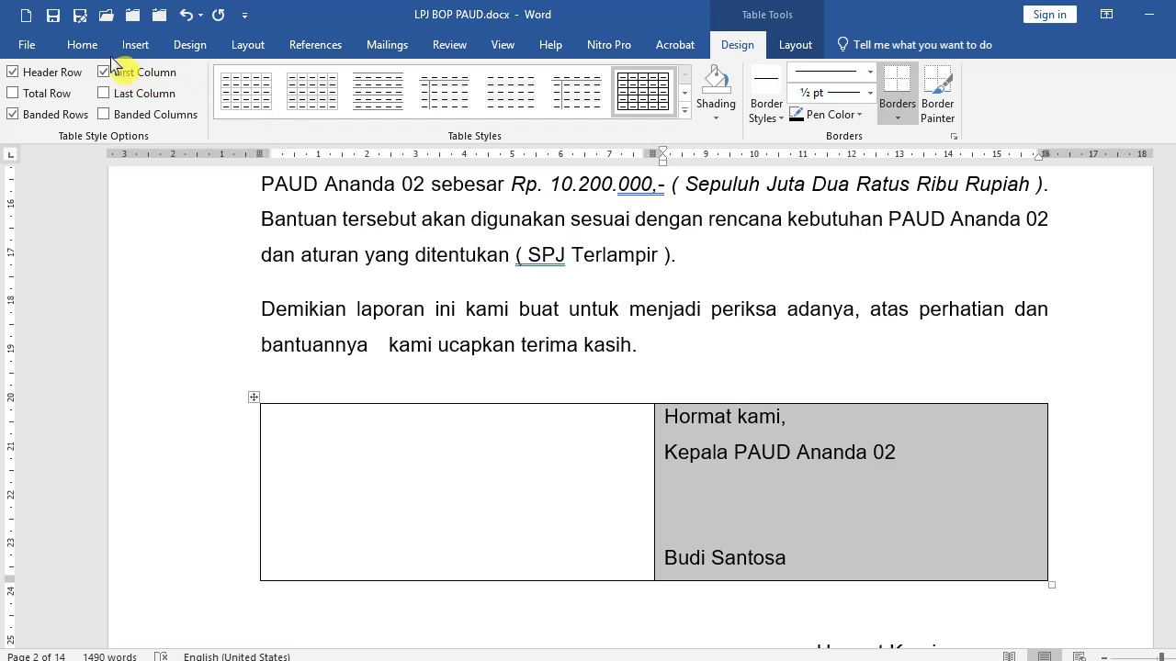
Centre the signature text in the table's right cell.
left_click(96, 48)
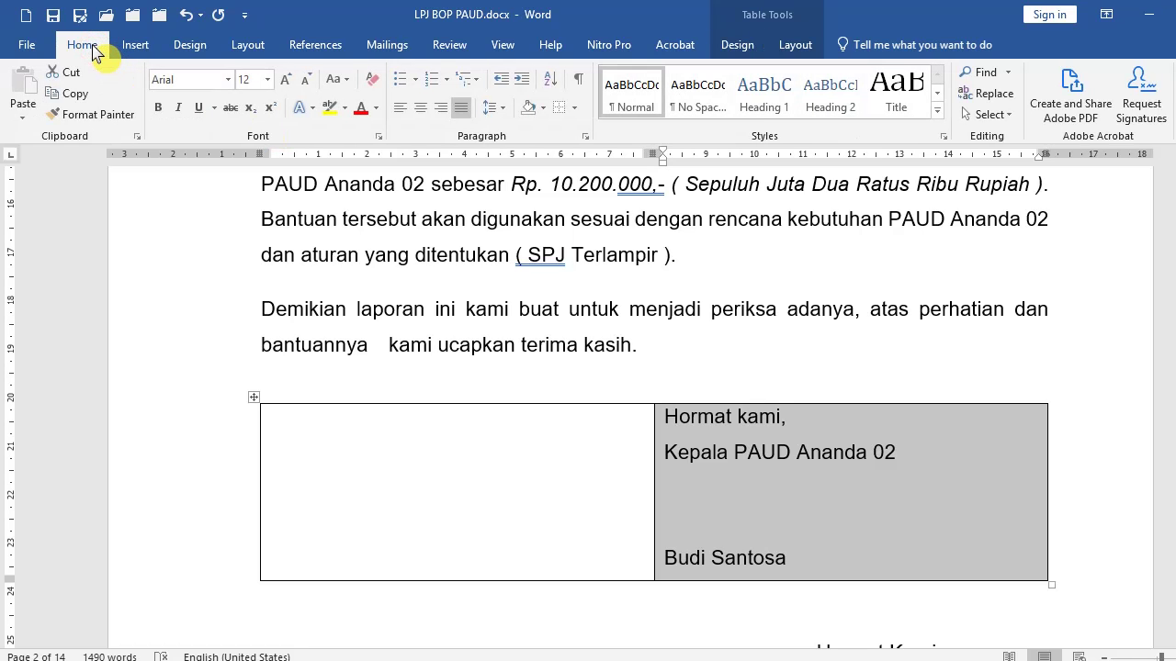
left_click(420, 108)
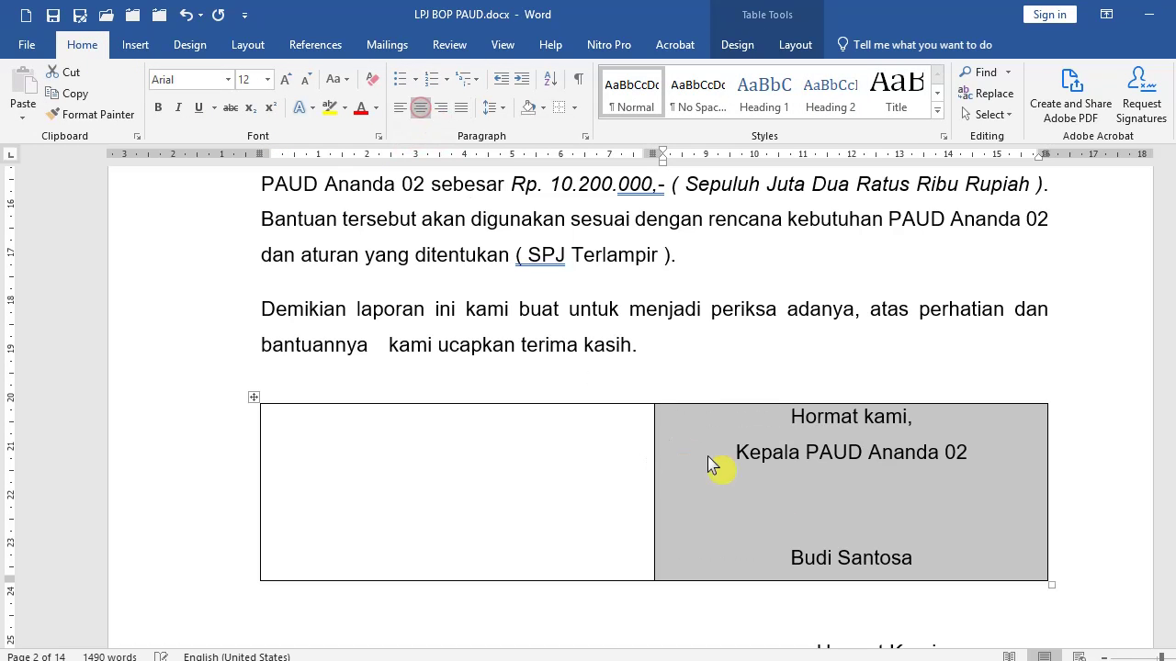
left_click(781, 478)
Type 'Mengetahui,' in the left cell, add a line below it, and centre it.
scroll(818, 483, "down", 4)
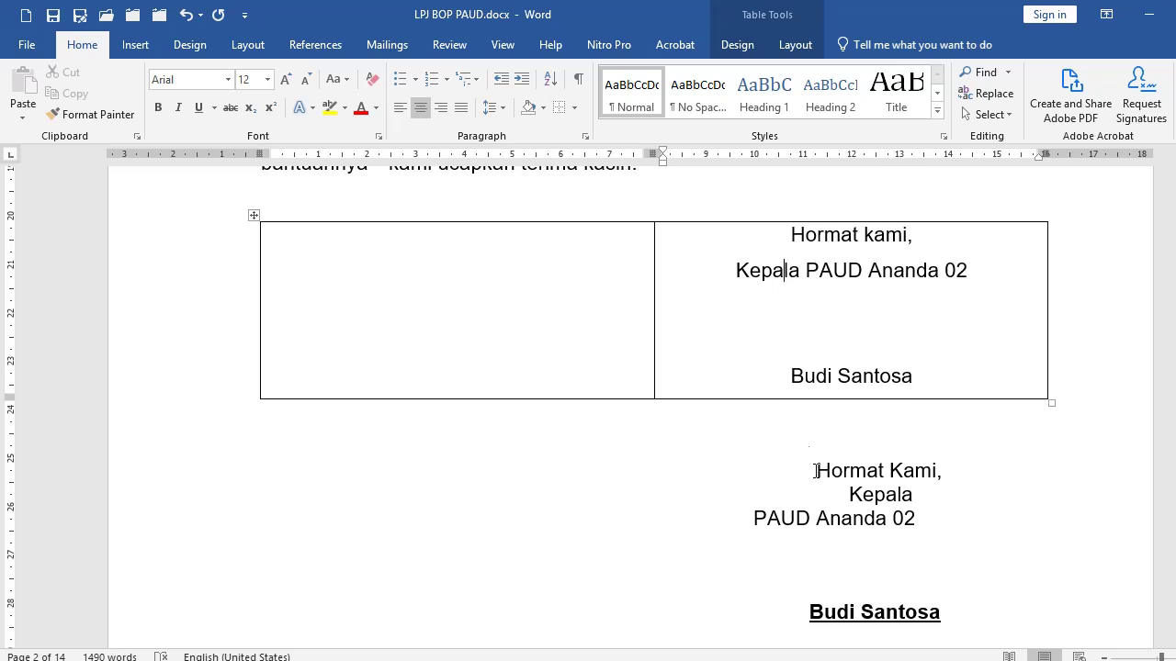
left_click(442, 259)
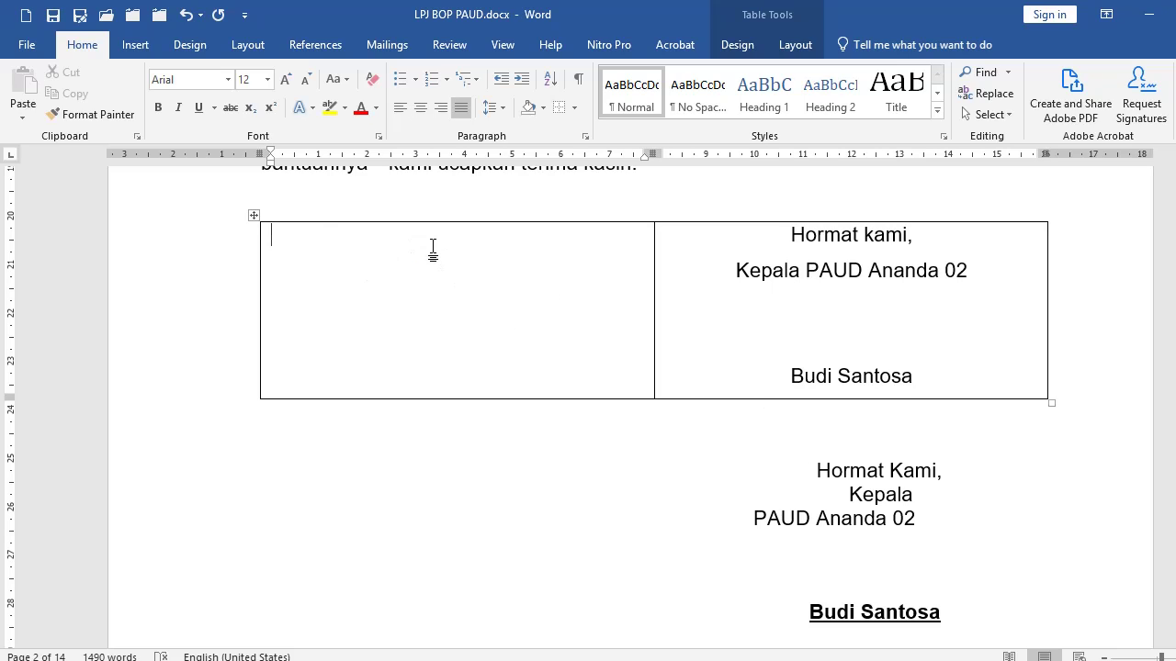
type("MEngetahui,")
key("Return")
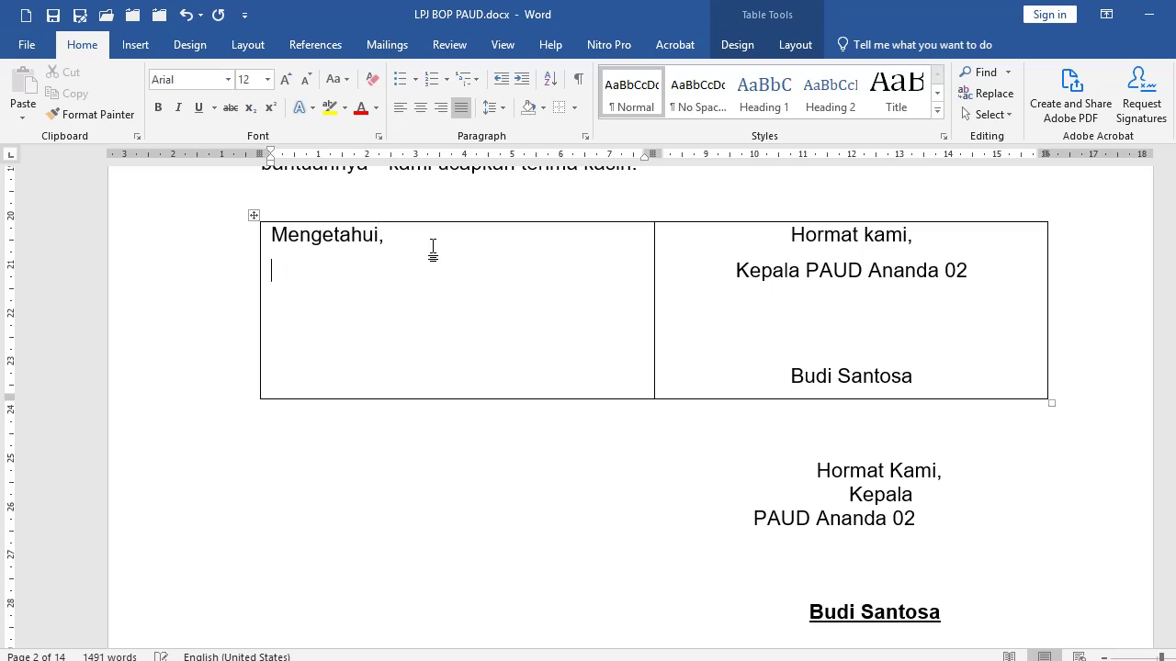
left_click(261, 263)
left_click(420, 108)
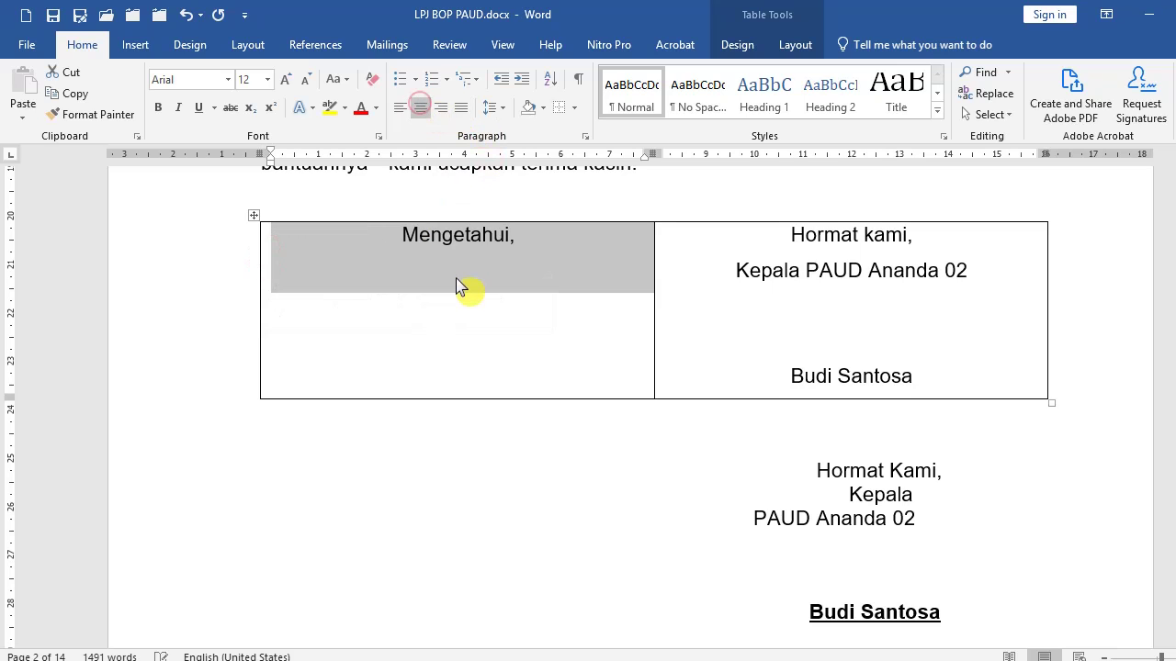
left_click(455, 277)
scroll(699, 421, "down", 2)
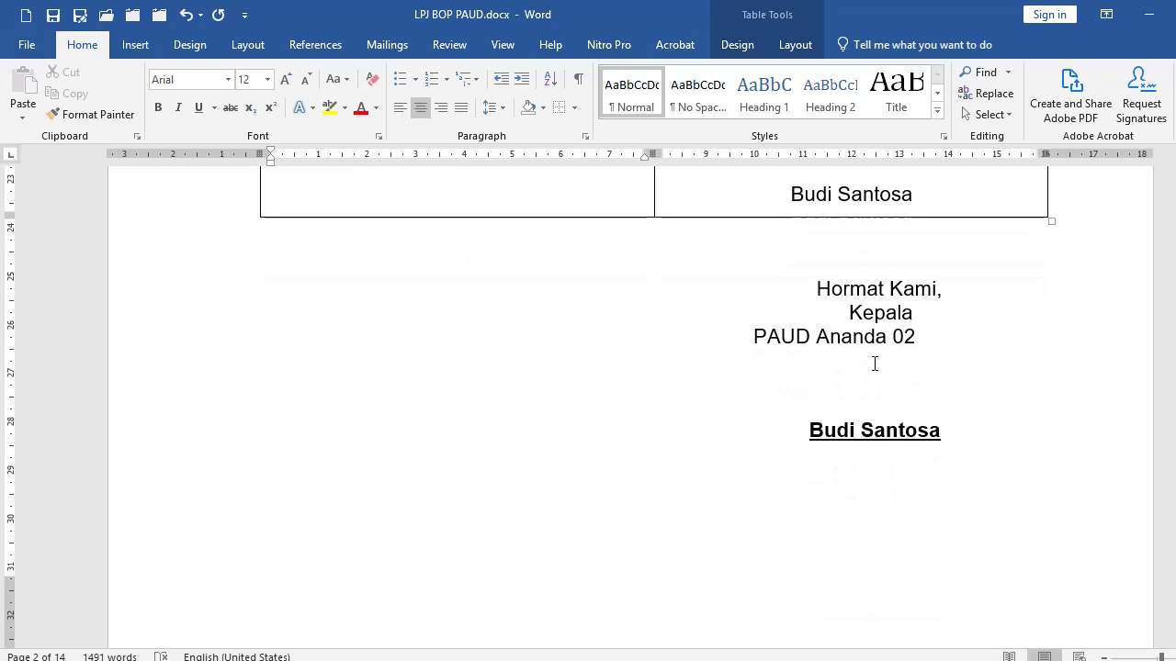
scroll(850, 358, "up", 1)
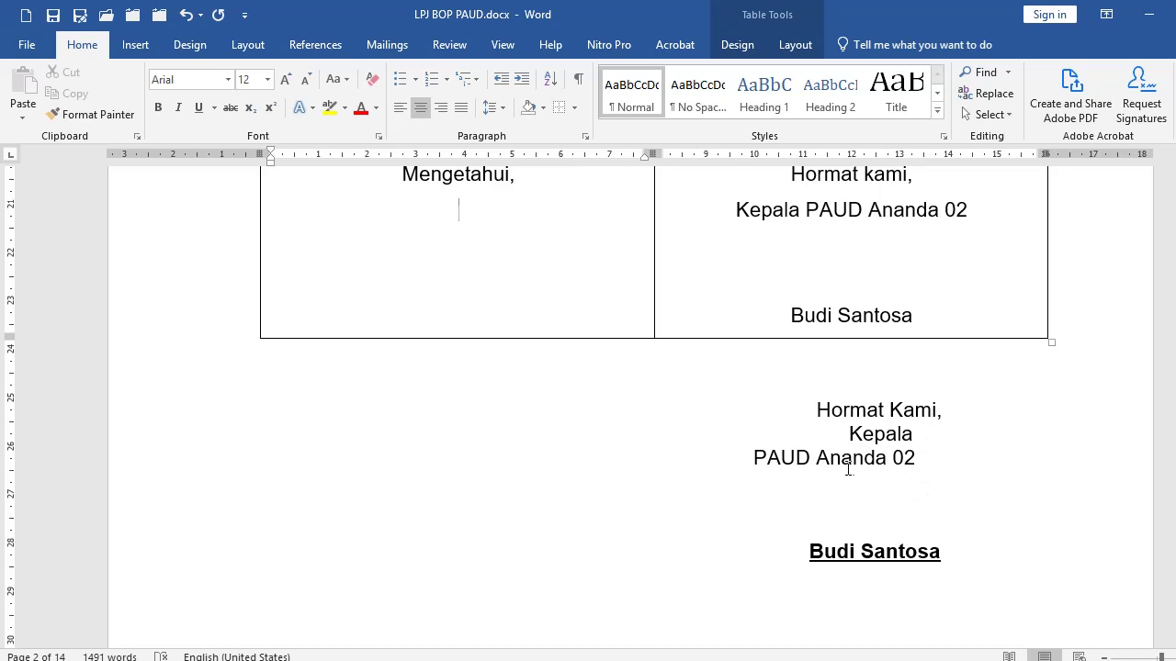
scroll(854, 457, "up", 2)
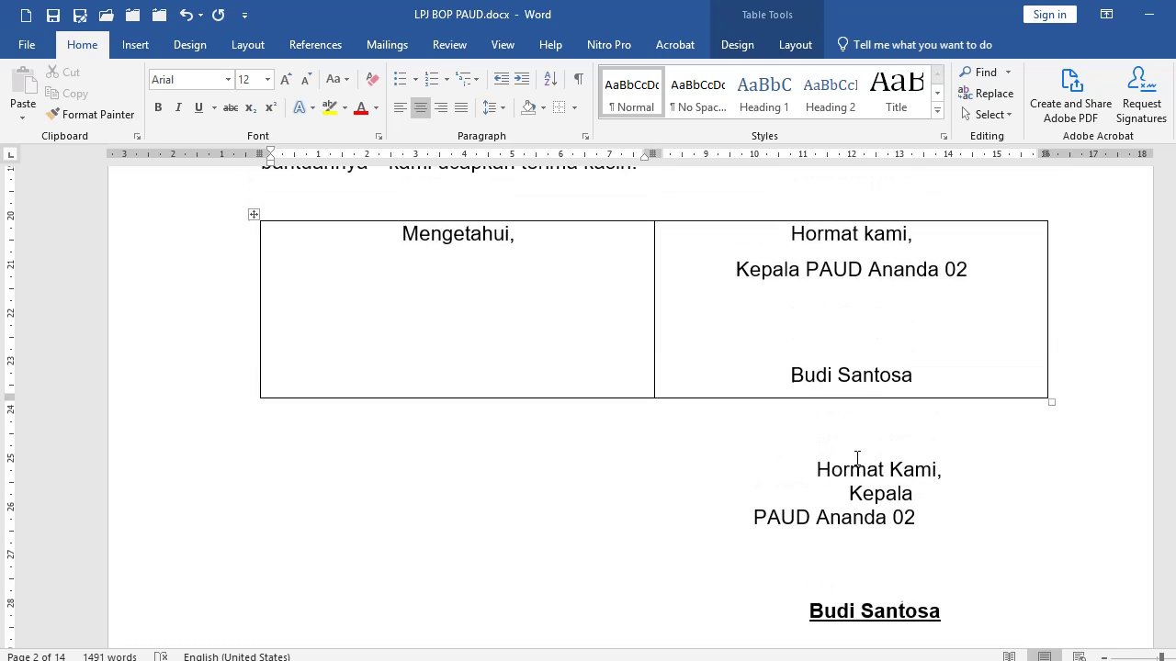
Set the signature table row's borders to No Border, leaving both blocks borderless.
right_click(203, 363)
left_click(203, 363)
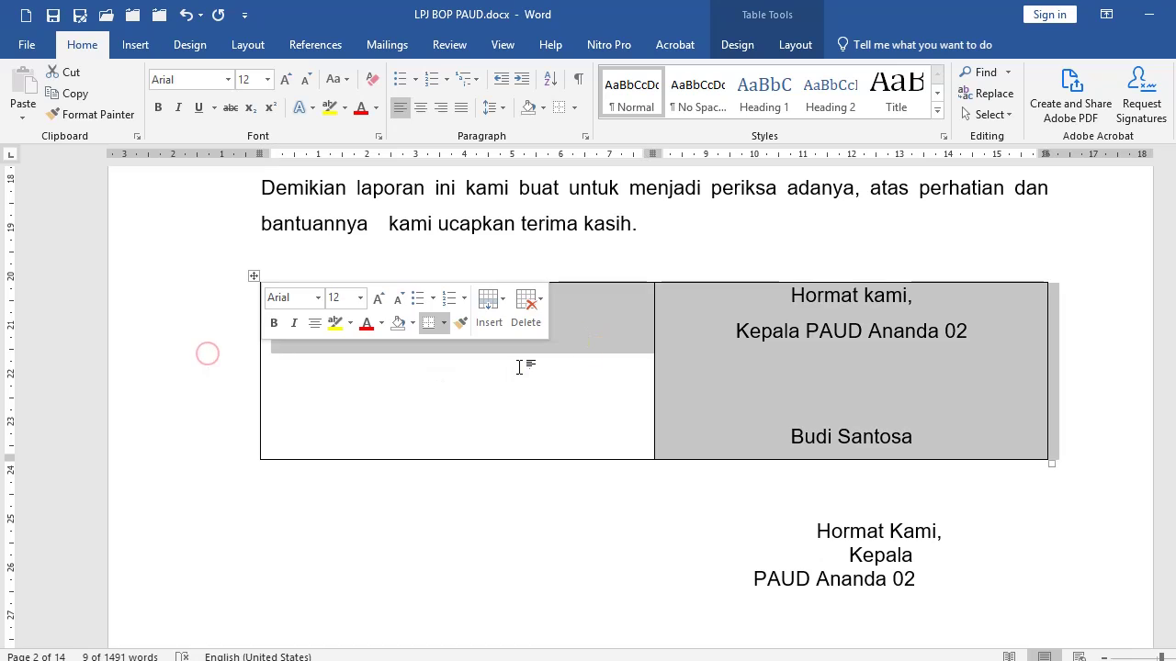
left_click(575, 108)
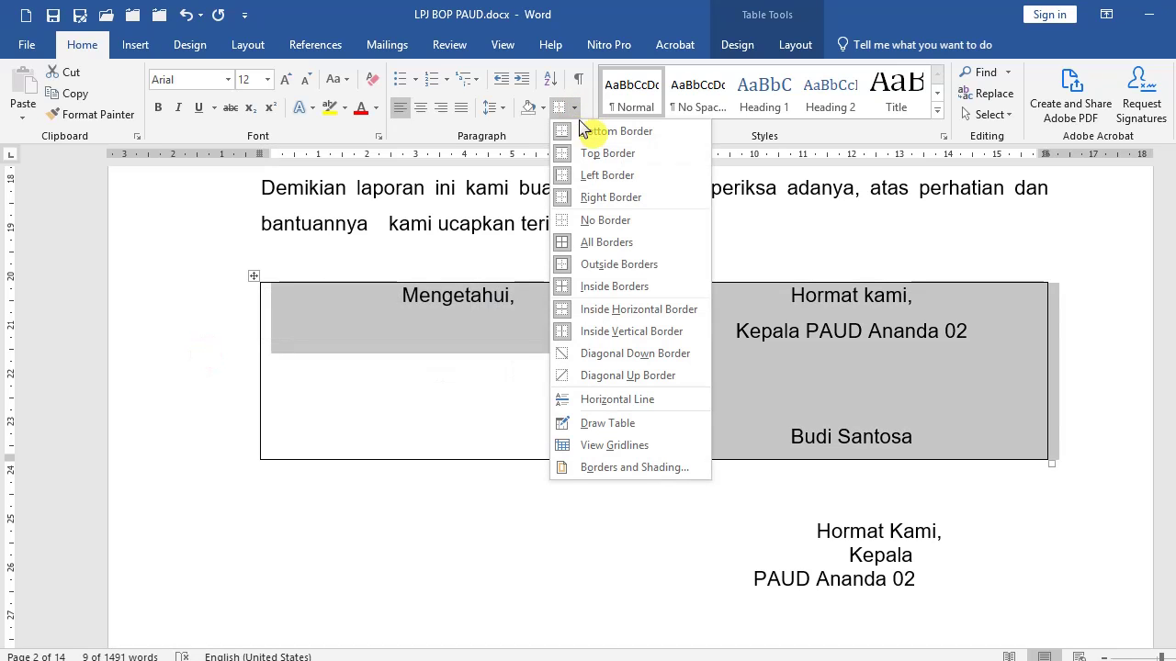
left_click(646, 226)
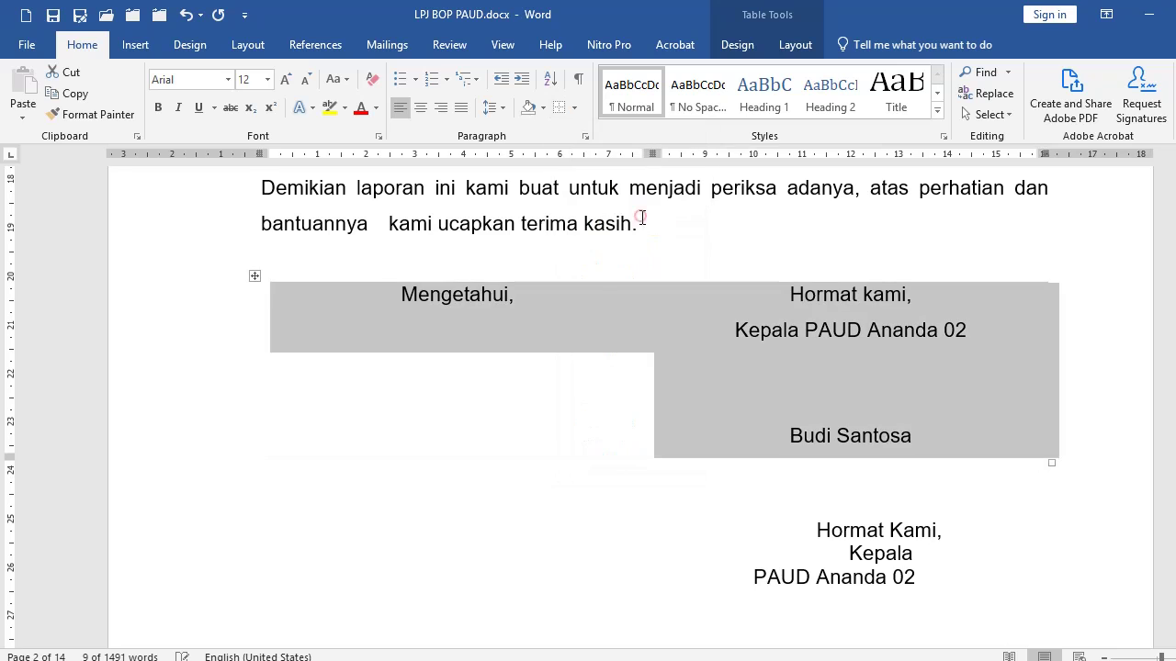
left_click(523, 365)
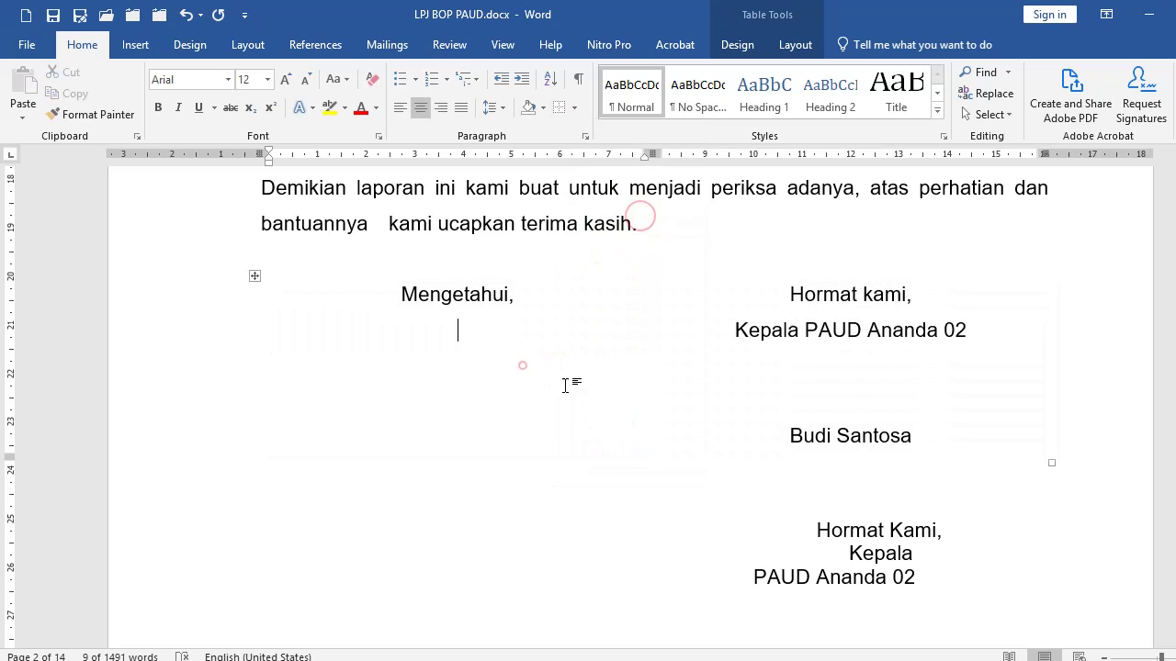
left_click(405, 292)
double_click(446, 292)
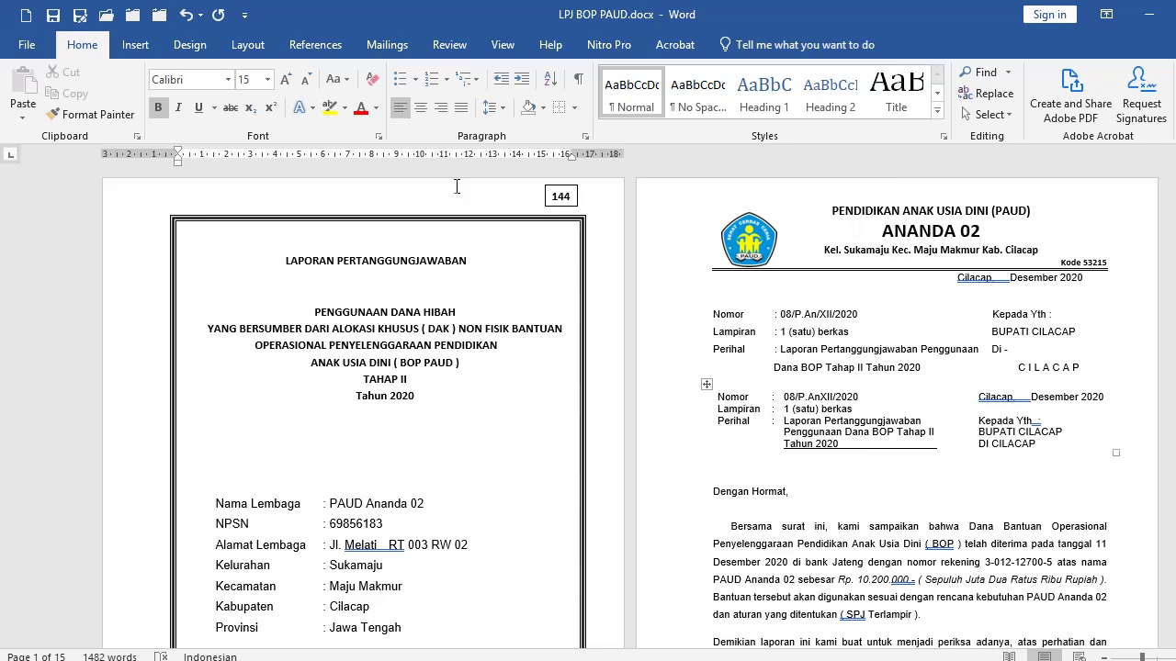
Change the top margin to 1,5 cm in the Page Setup dialog.
left_click(247, 48)
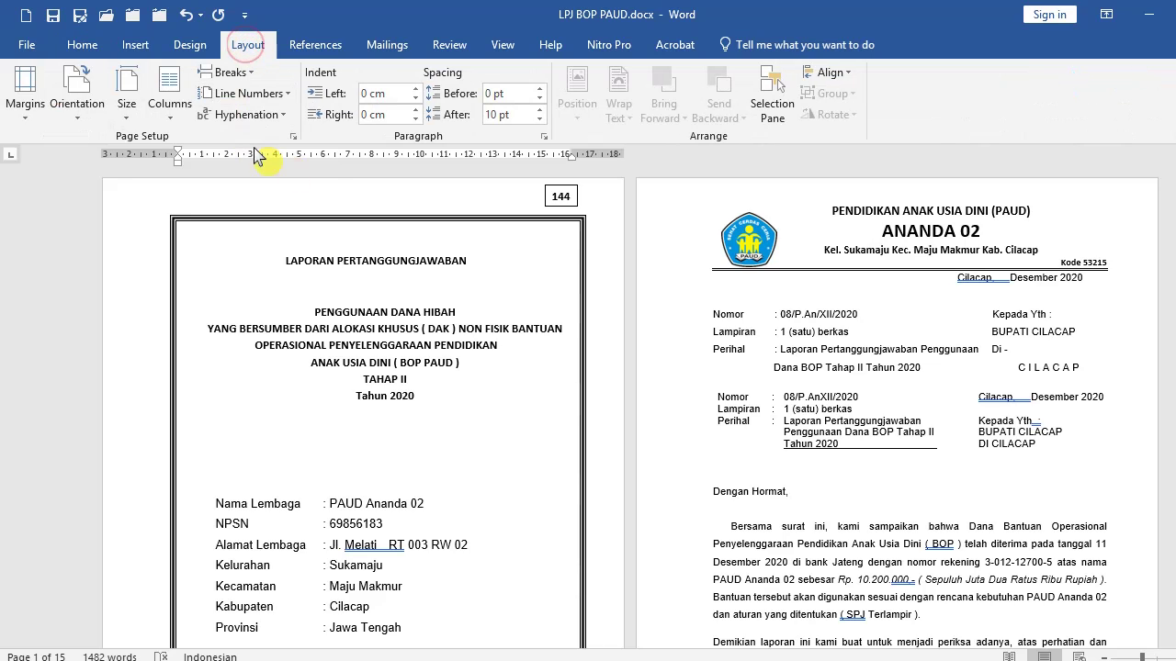
left_click(293, 135)
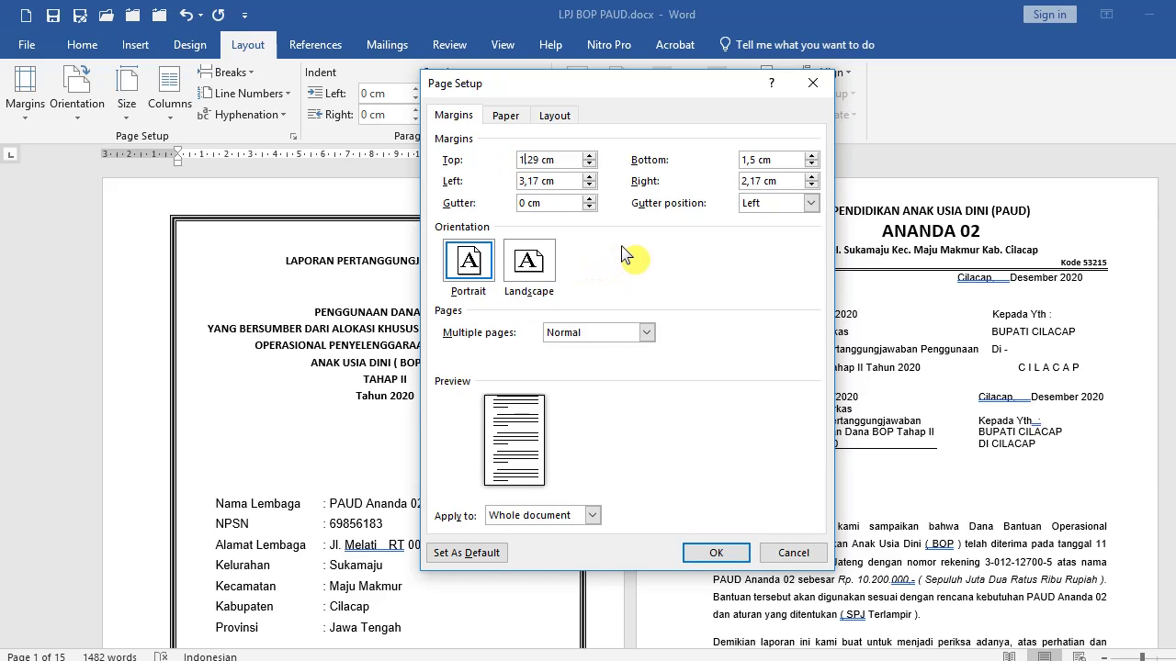
type(",5")
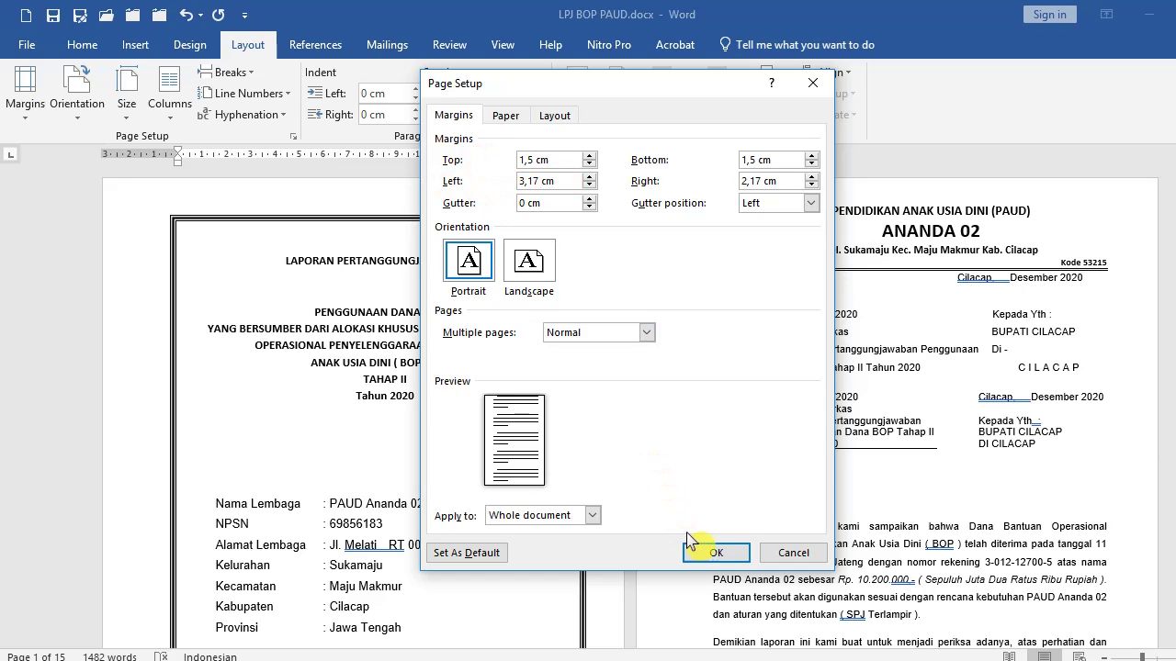
left_click(712, 551)
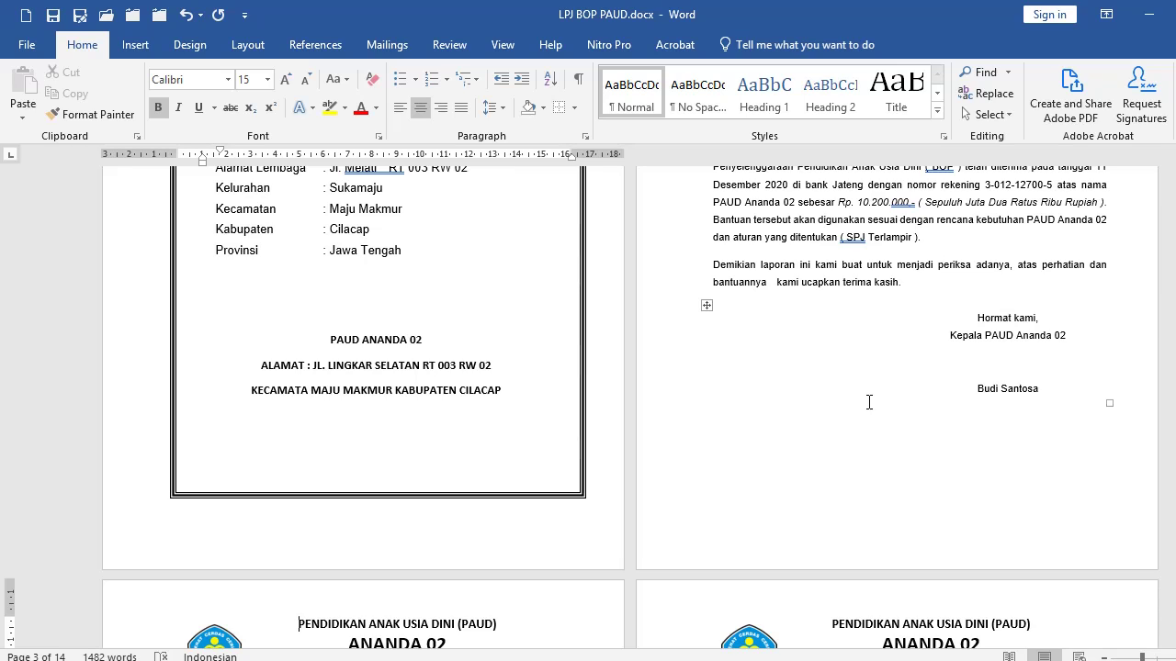
Centre the empty line below the signature block with Ctrl+E.
scroll(869, 401, "down", 3)
scroll(869, 398, "up", 9)
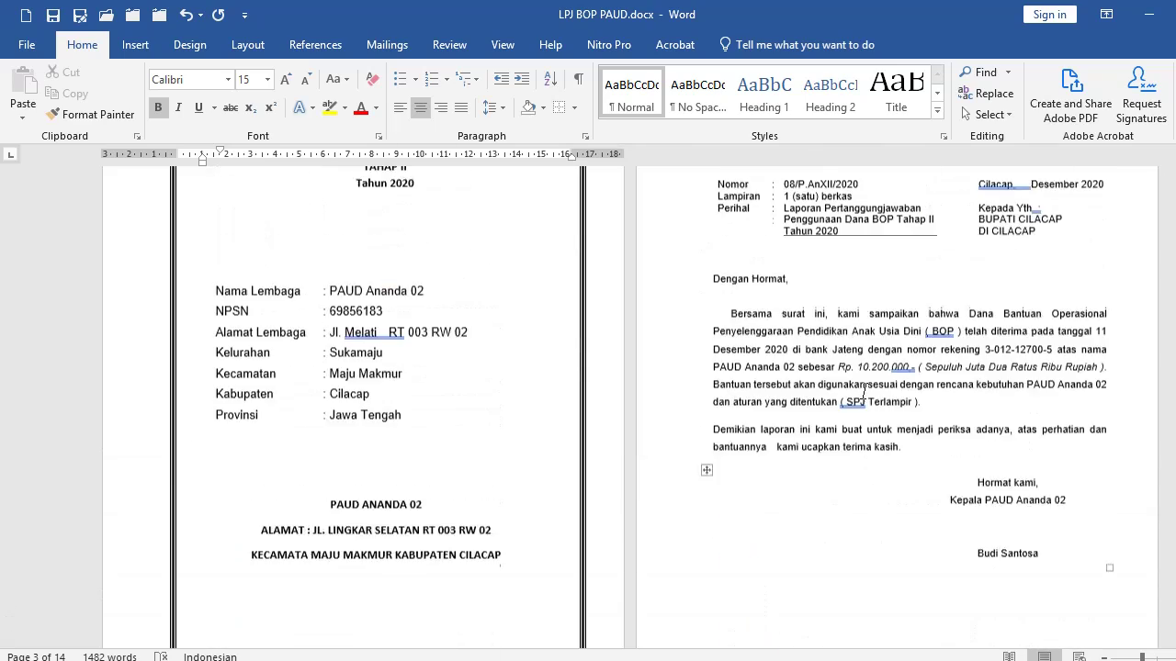
scroll(868, 383, "down", 5)
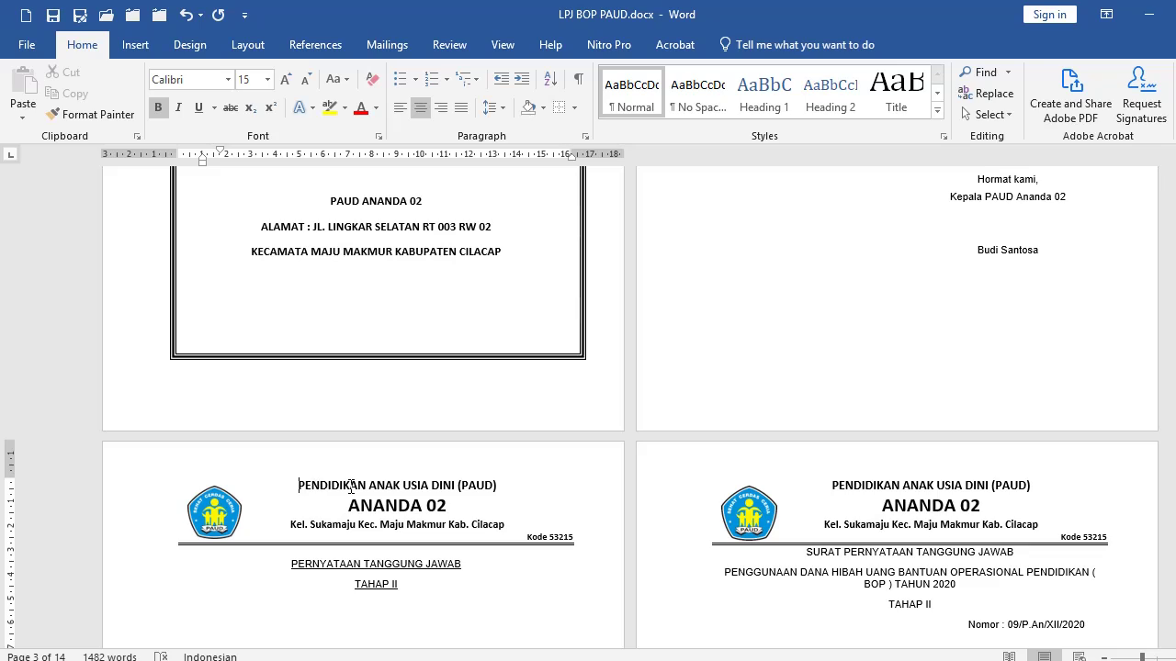
left_click(820, 270)
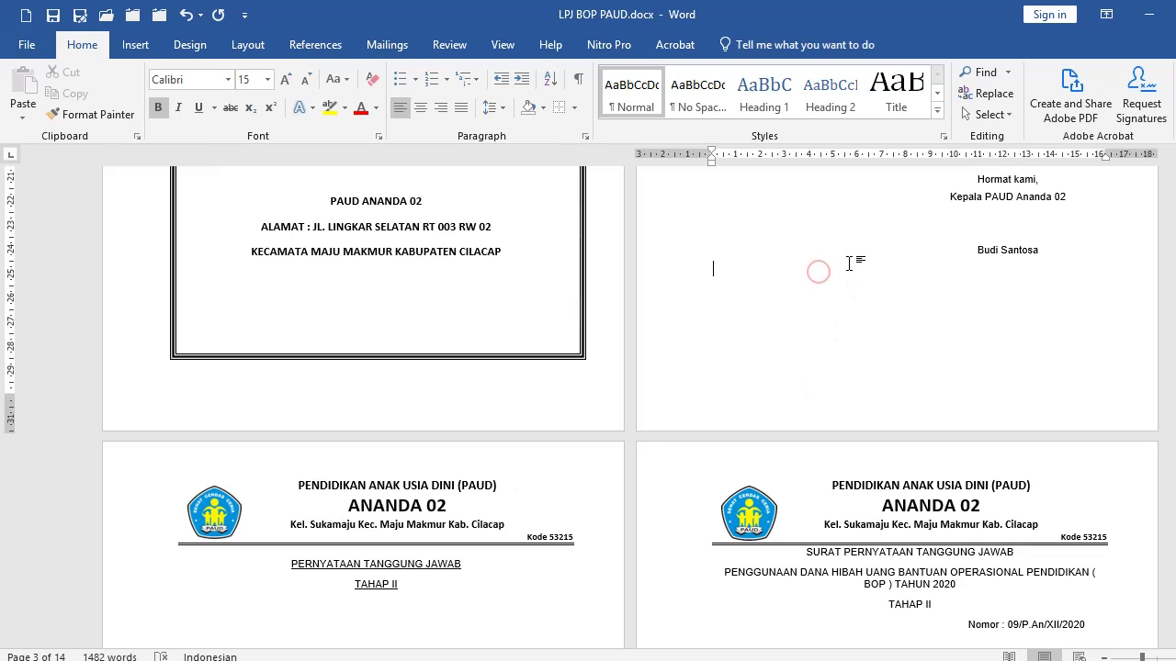
key("ctrl+e")
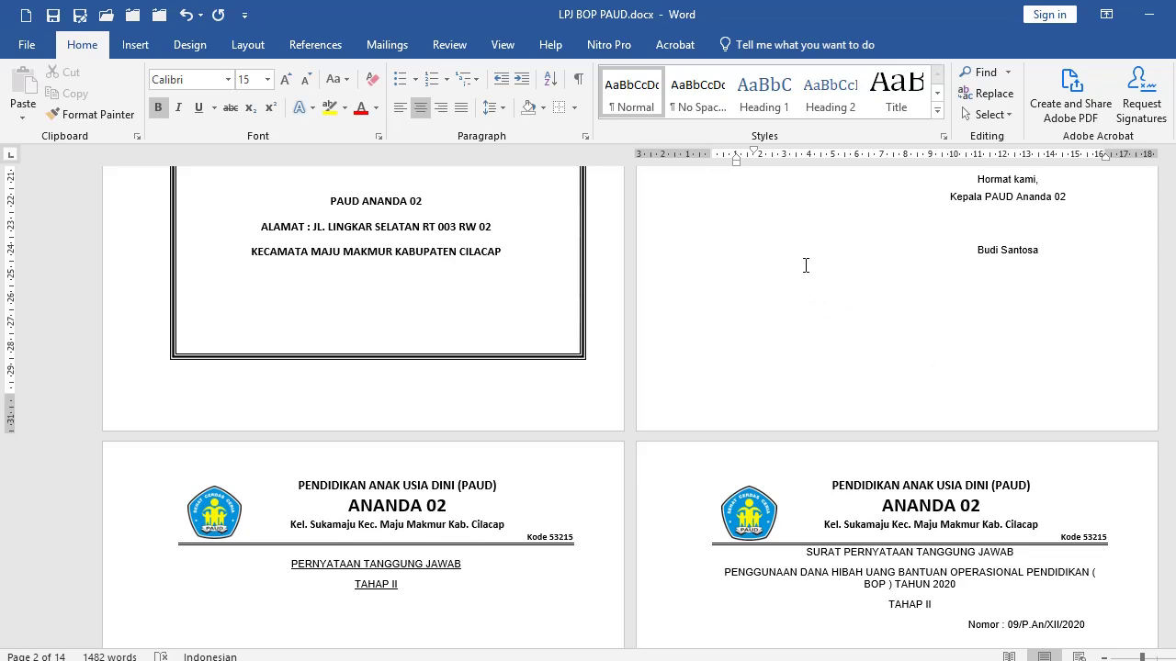
Delete the signature table, then undo to restore it, returning to the line below.
scroll(806, 266, "up", 1)
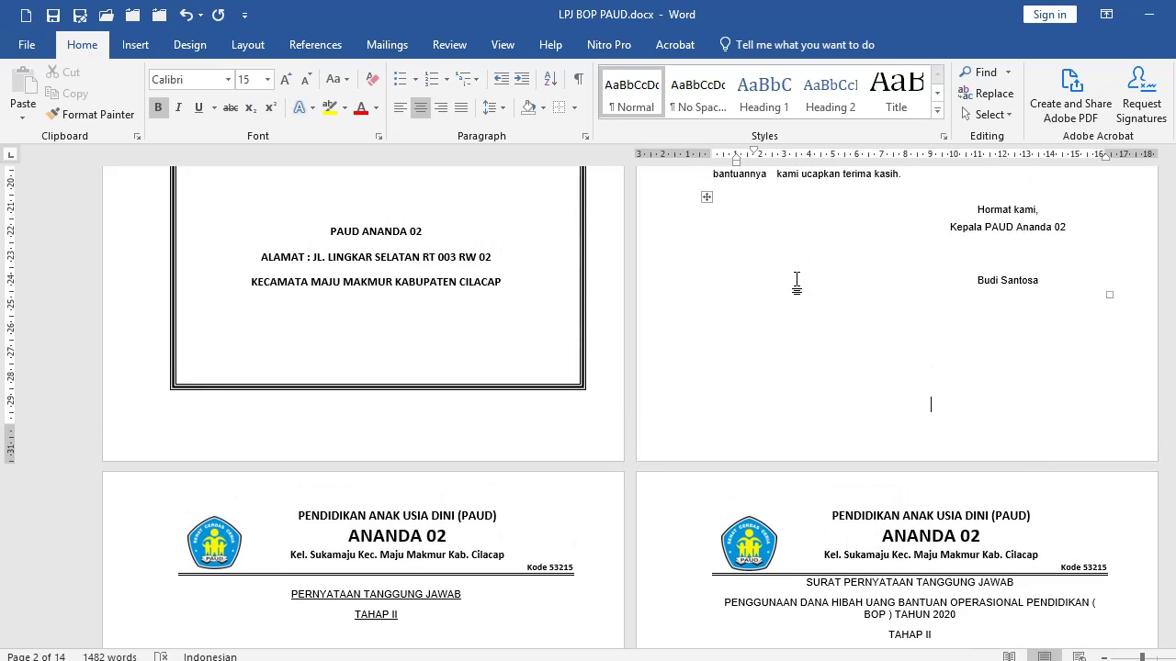
scroll(759, 328, "down", 1)
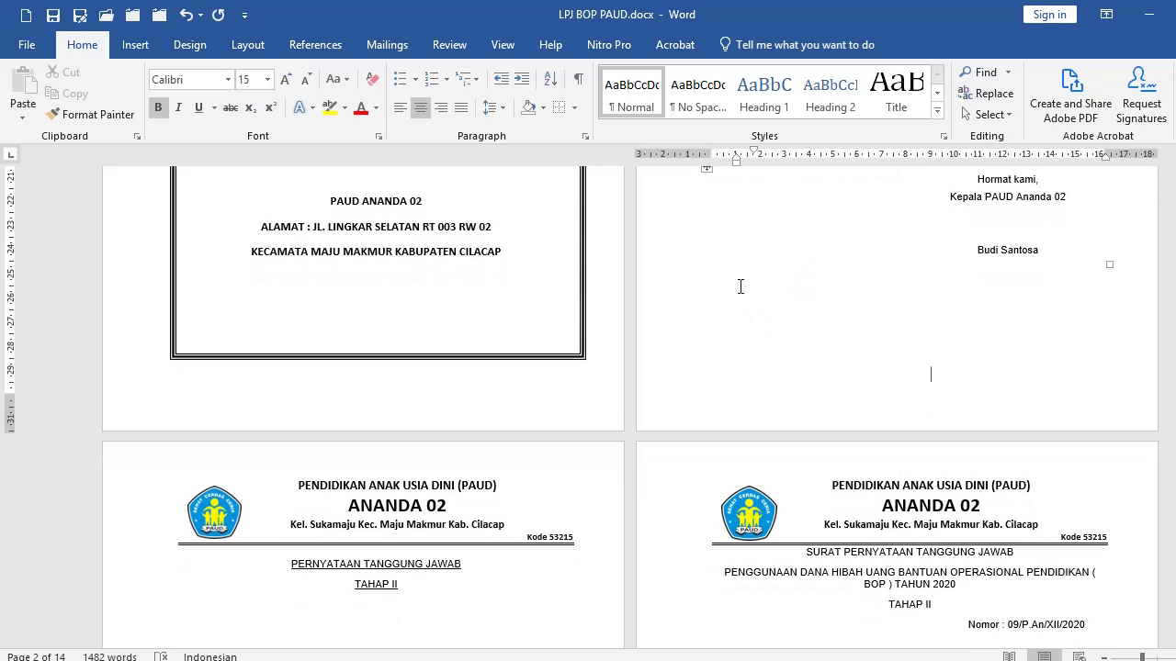
left_click(671, 239)
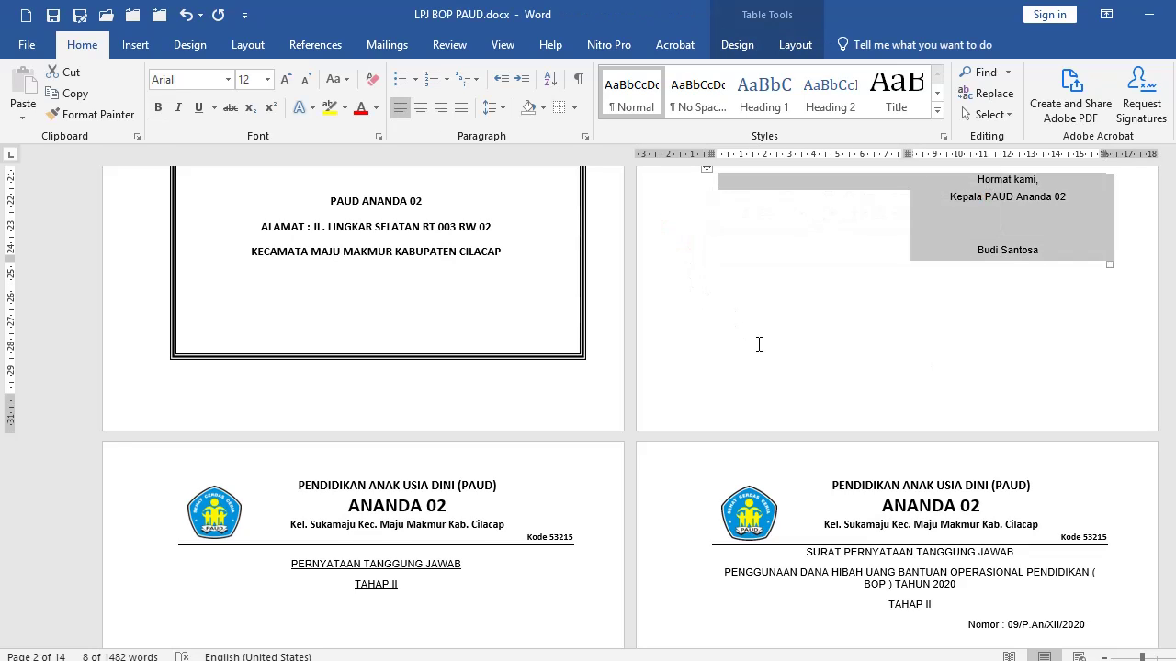
key("BackSpace")
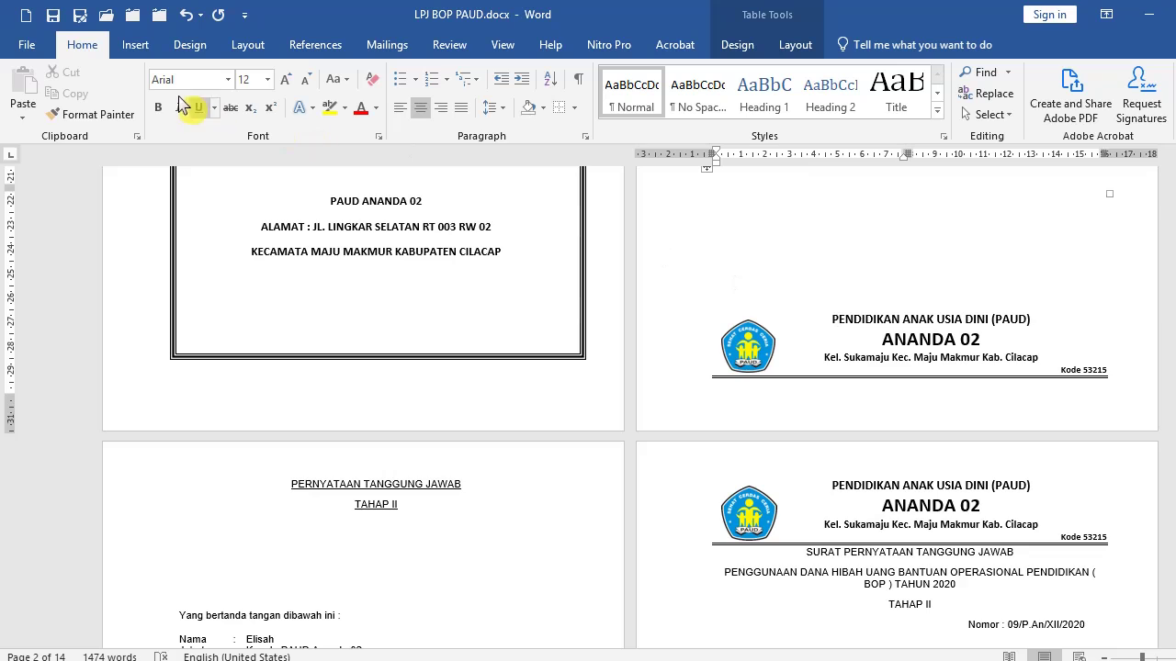
left_click(186, 15)
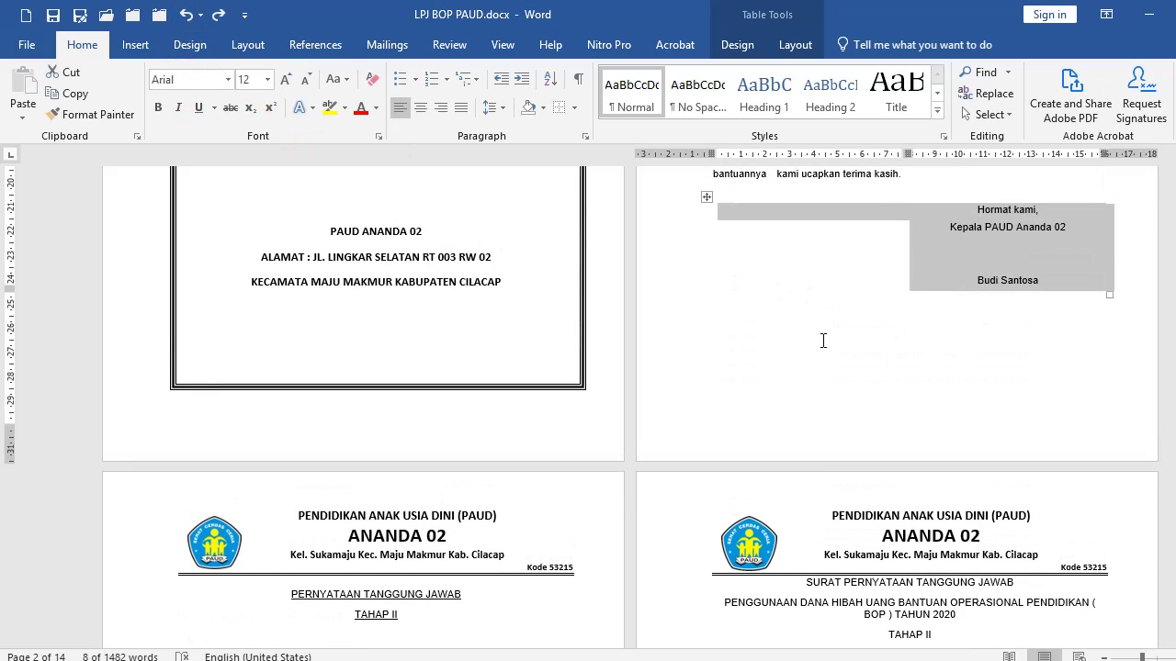
left_click(818, 331)
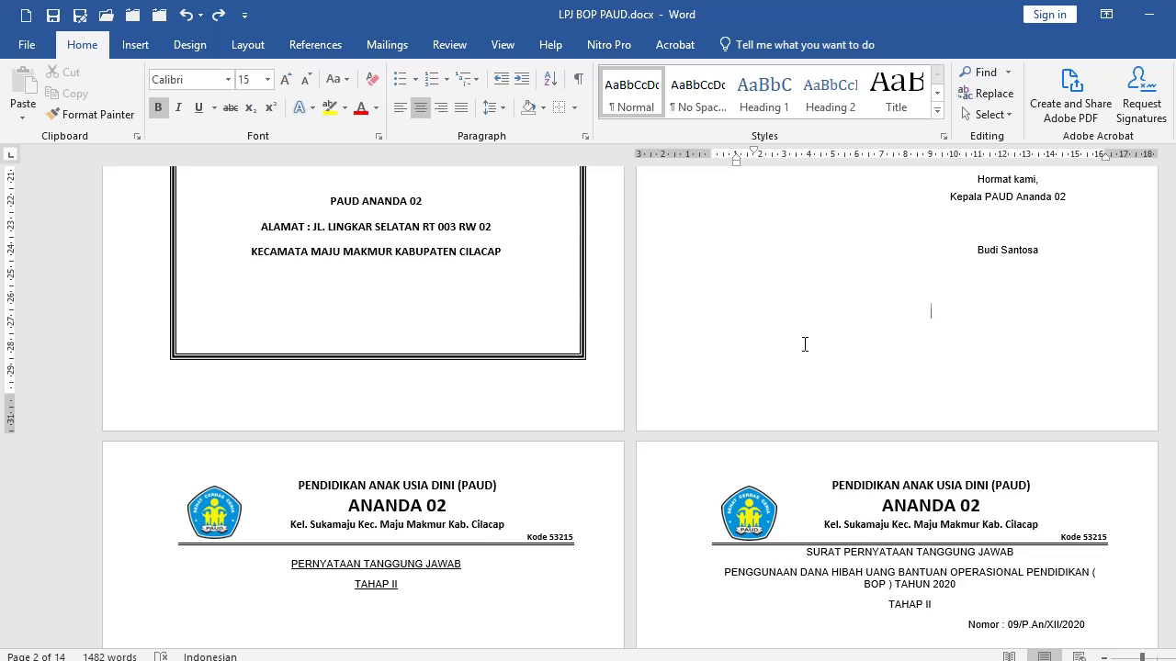
scroll(805, 344, "down", 6)
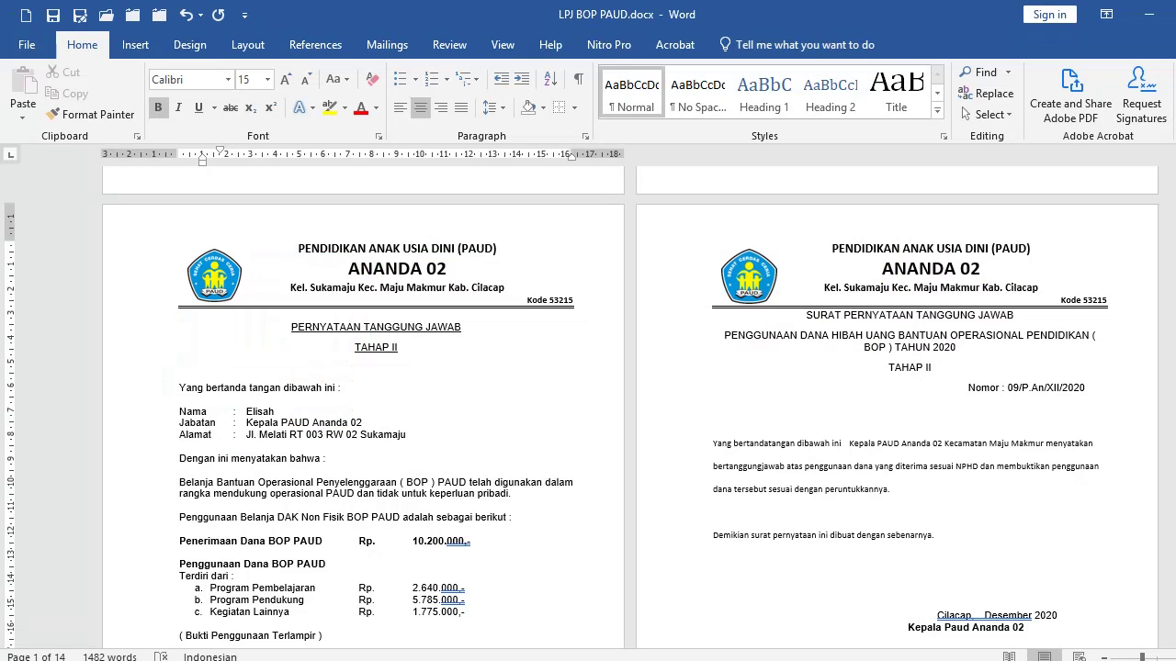
scroll(415, 474, "down", 1)
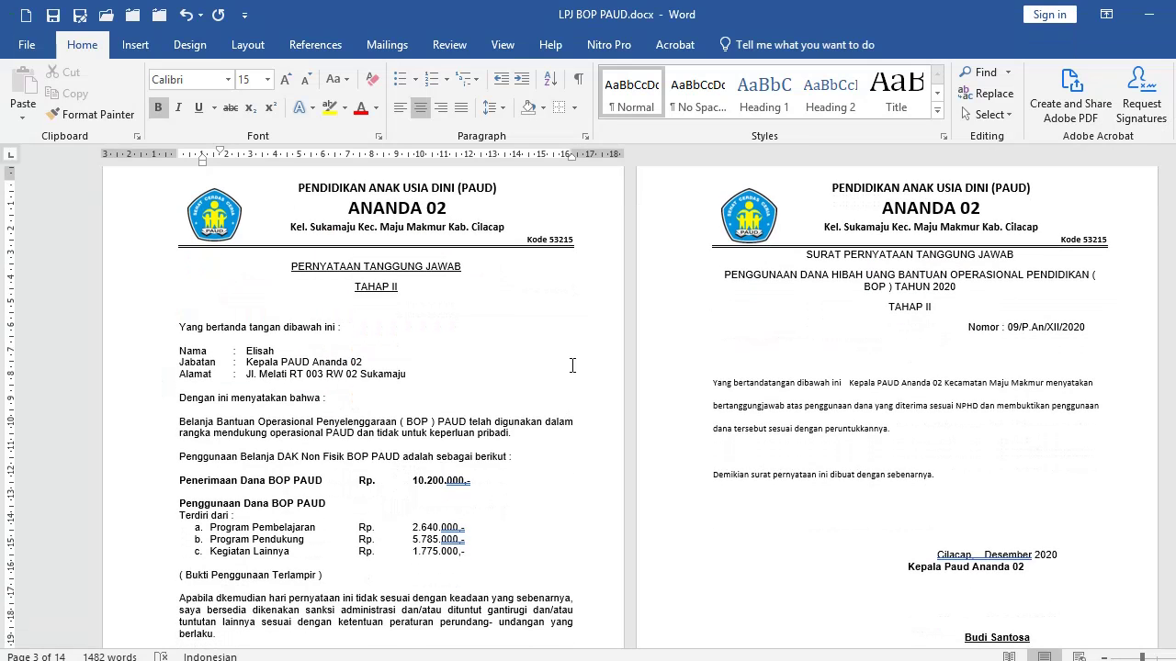
scroll(539, 333, "up", 1)
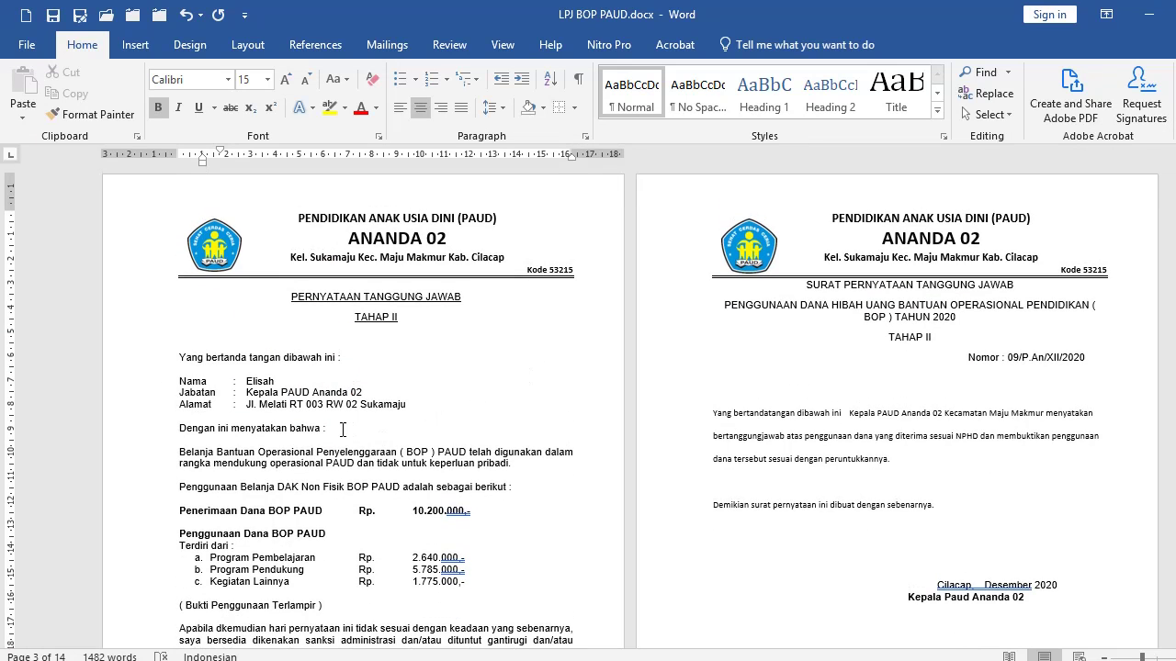
left_click(343, 429)
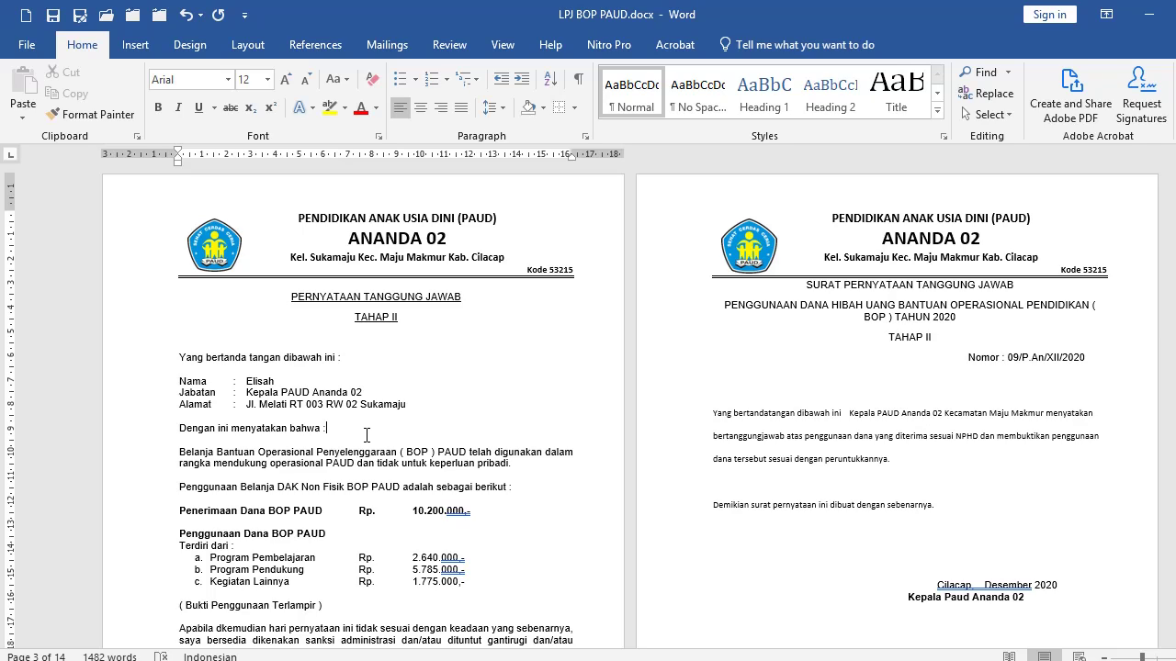
key("Return")
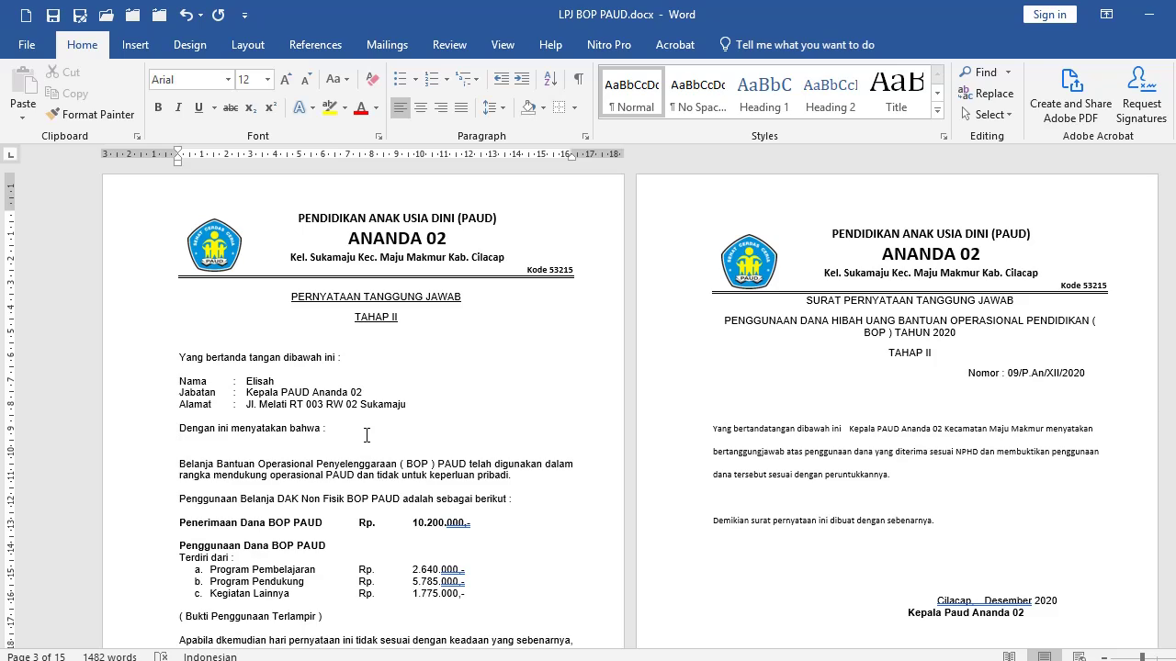
key("Return")
key("Return")
key("Return")
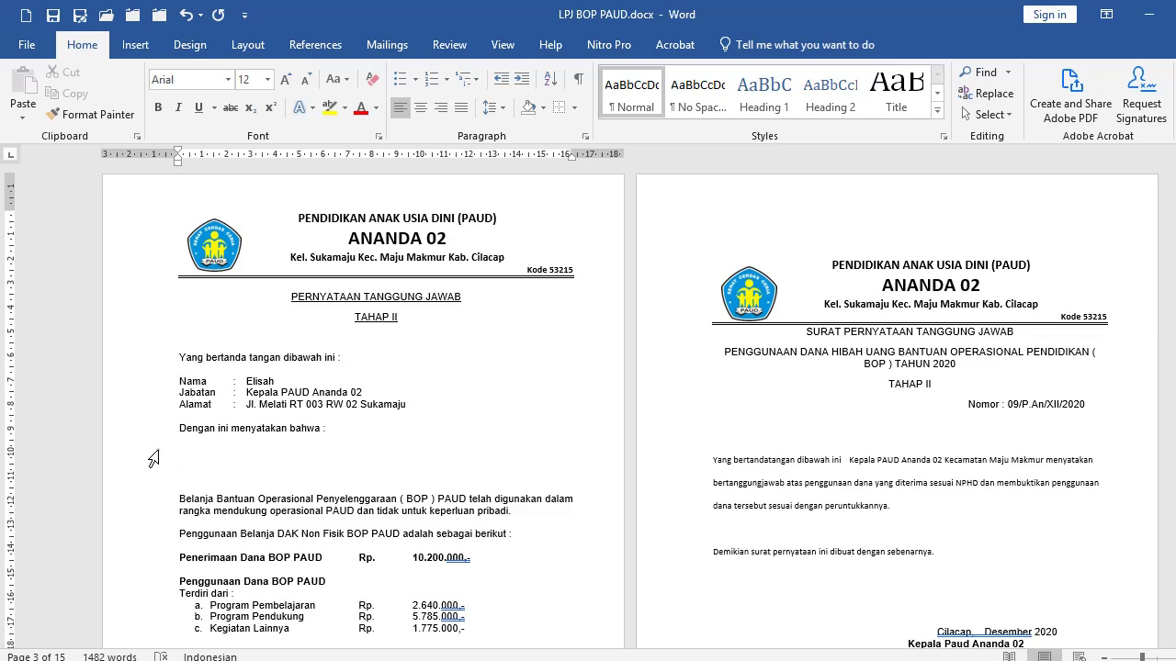
left_click_drag(155, 455, 155, 482)
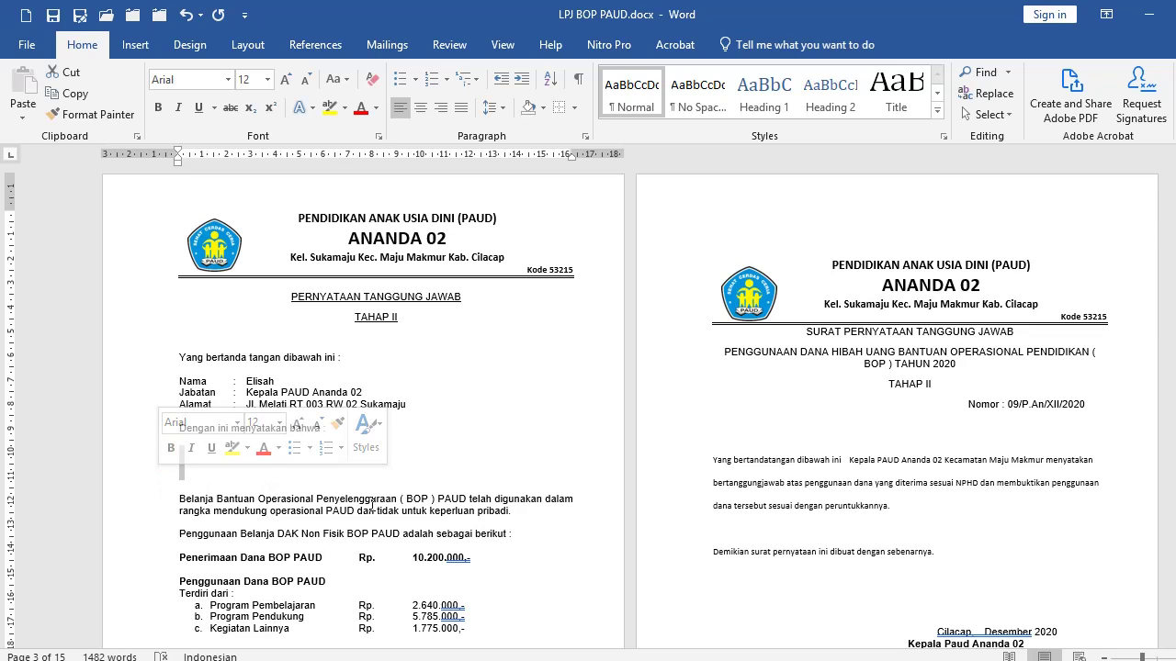
key("Delete")
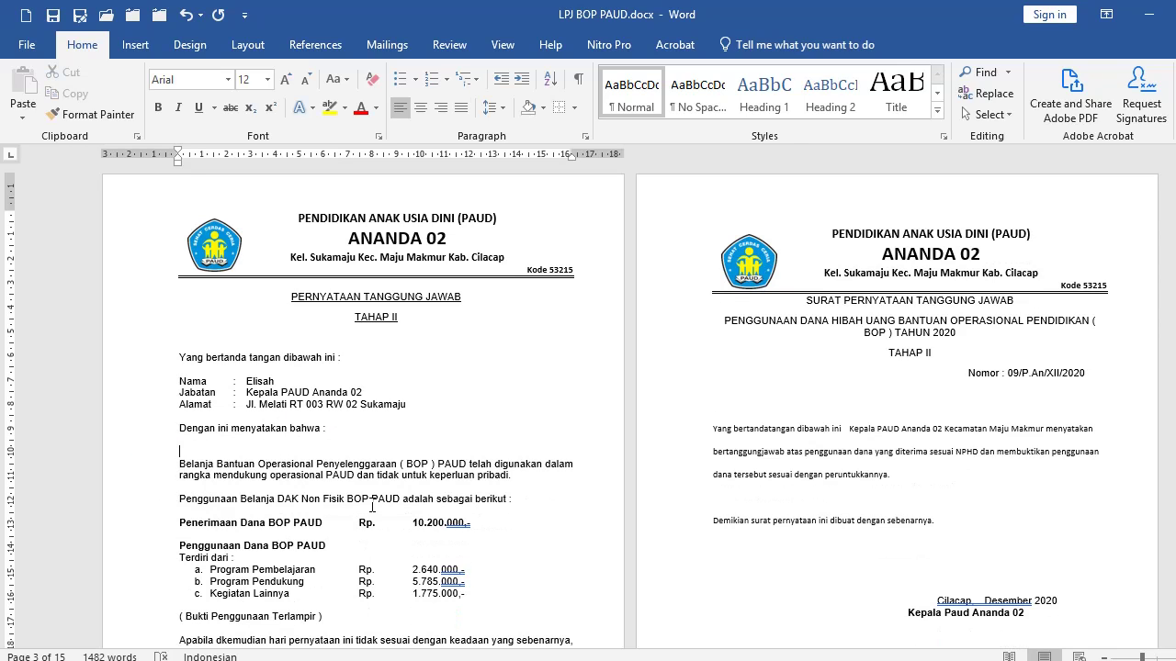
key("Delete")
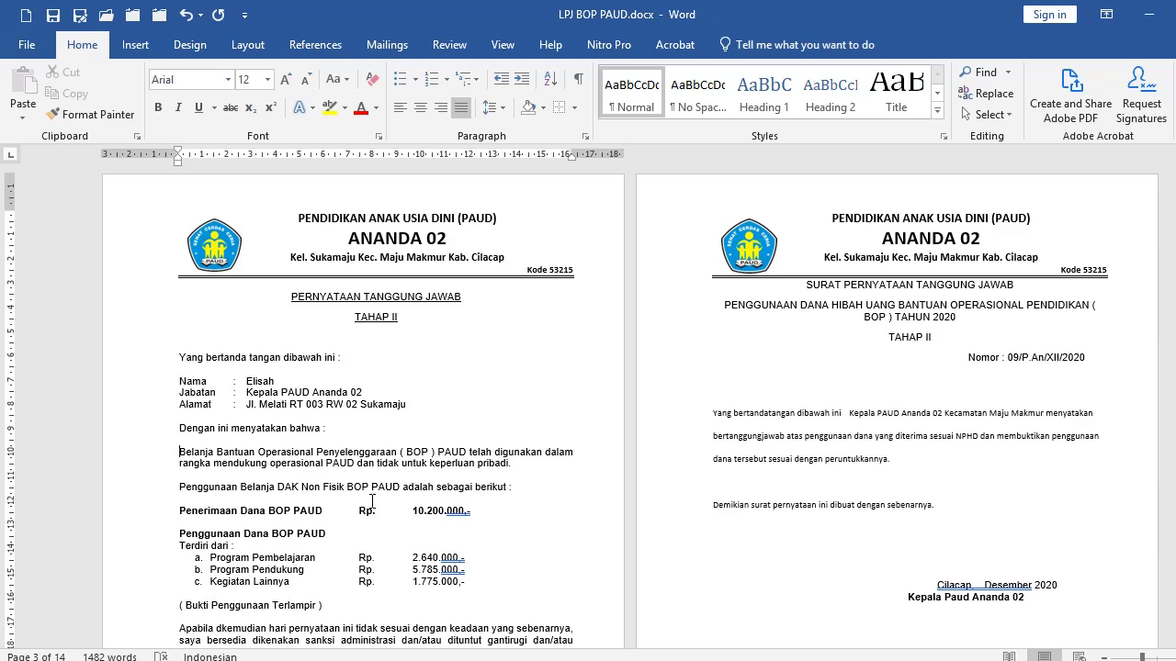
scroll(533, 367, "up", 5)
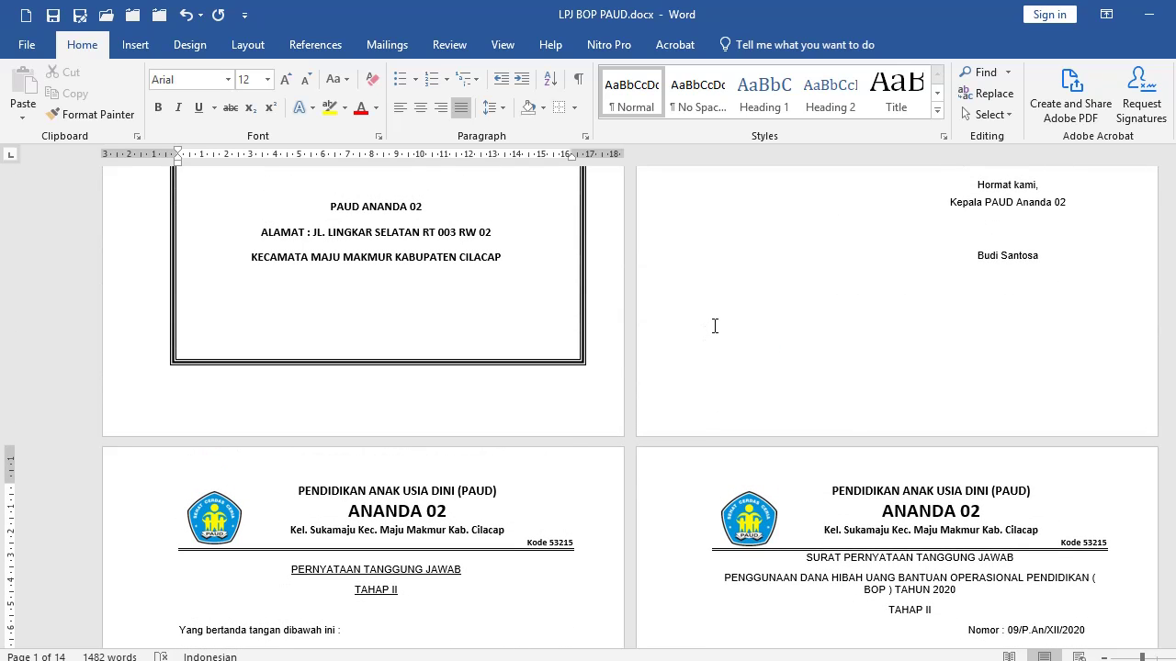
Insert a page break on the empty line below the signature block.
left_click(703, 306)
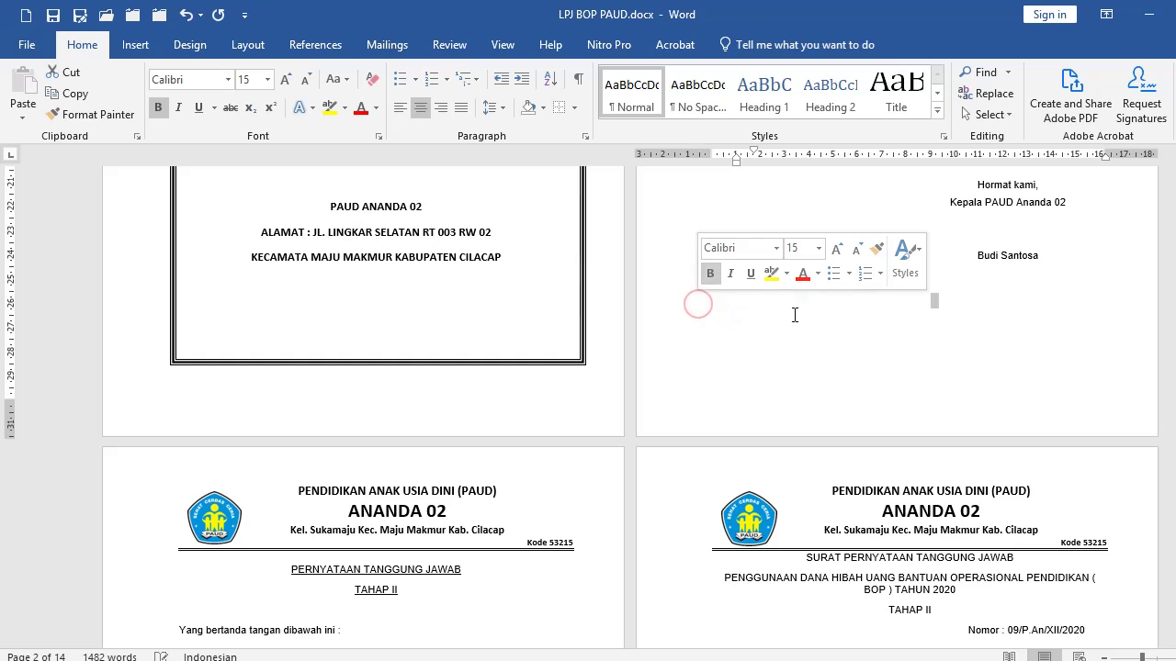
double_click(914, 317)
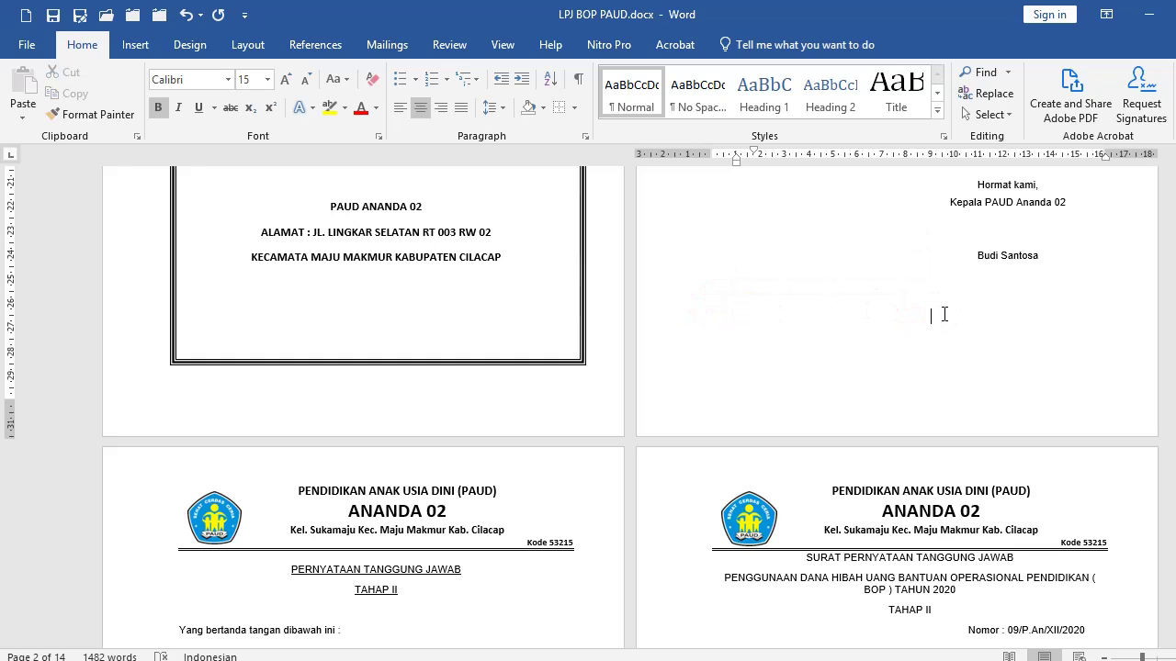
left_click(932, 285)
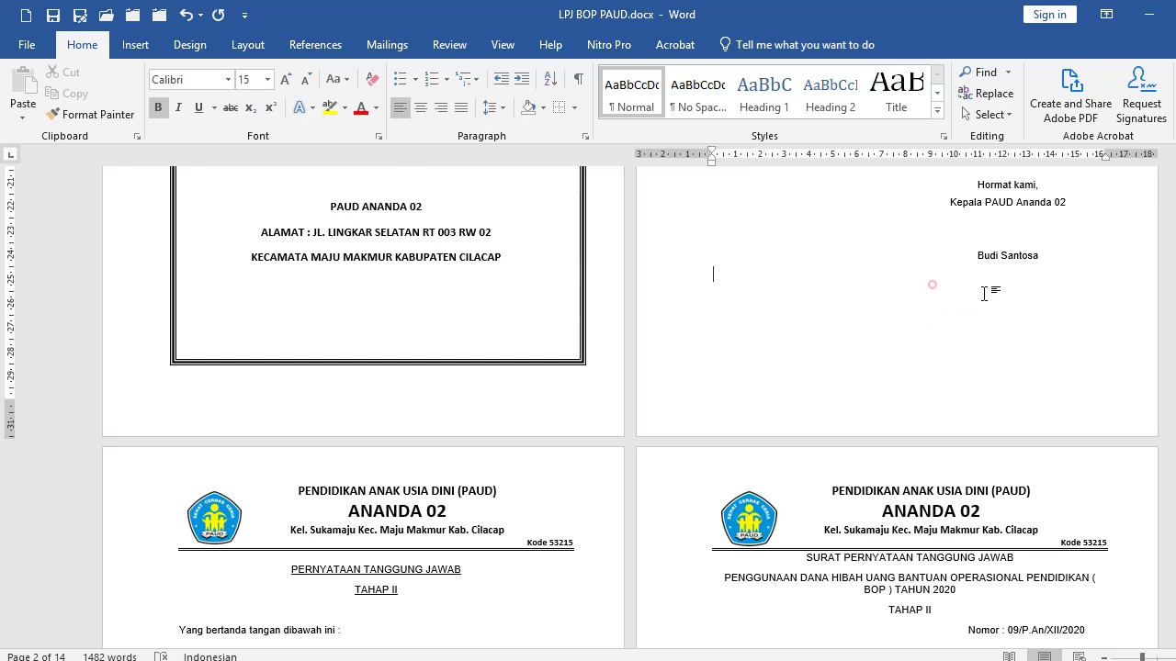
scroll(994, 301, "up", 3)
scroll(851, 401, "down", 2)
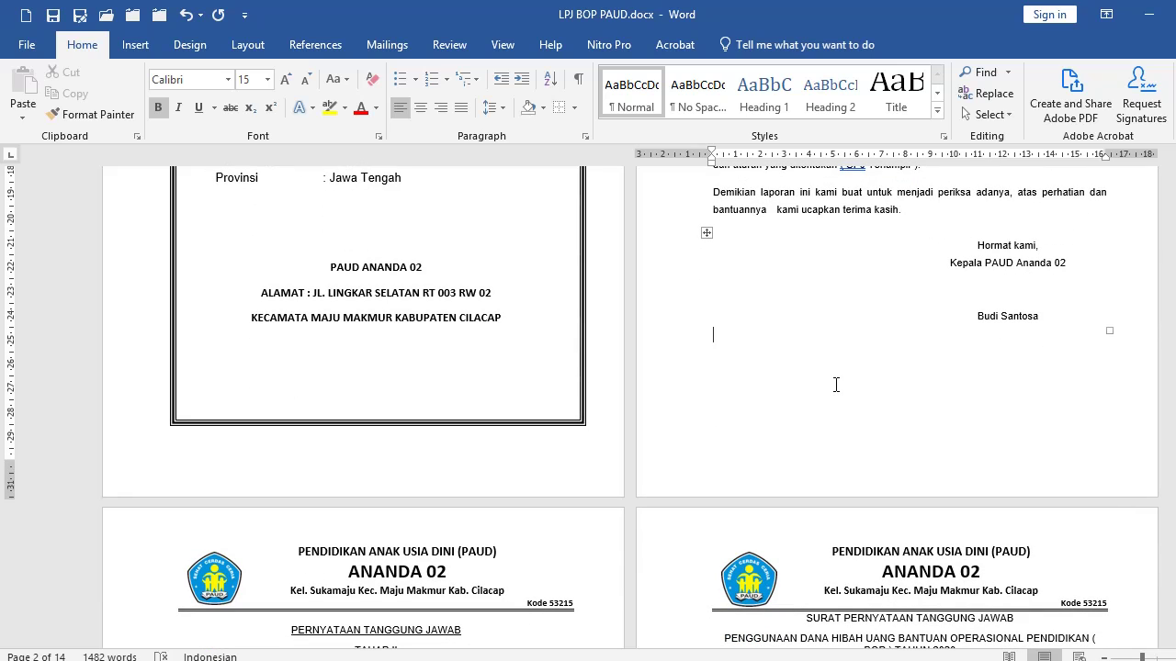
key("ctrl+Return")
scroll(439, 493, "down", 4)
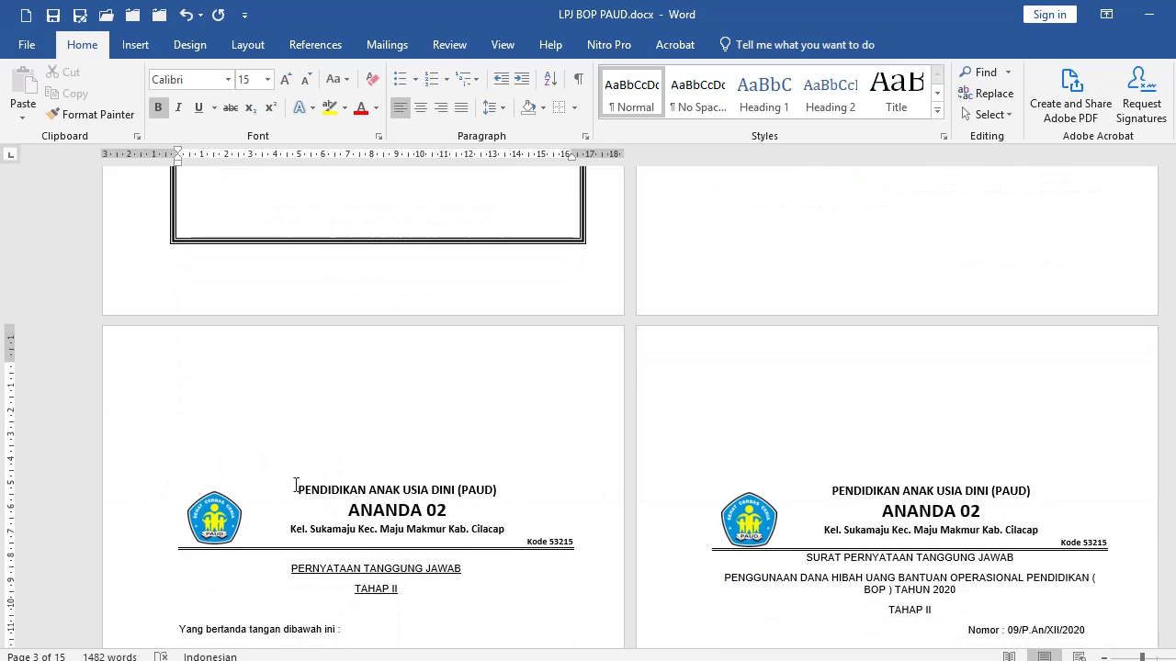
scroll(367, 494, "up", 1)
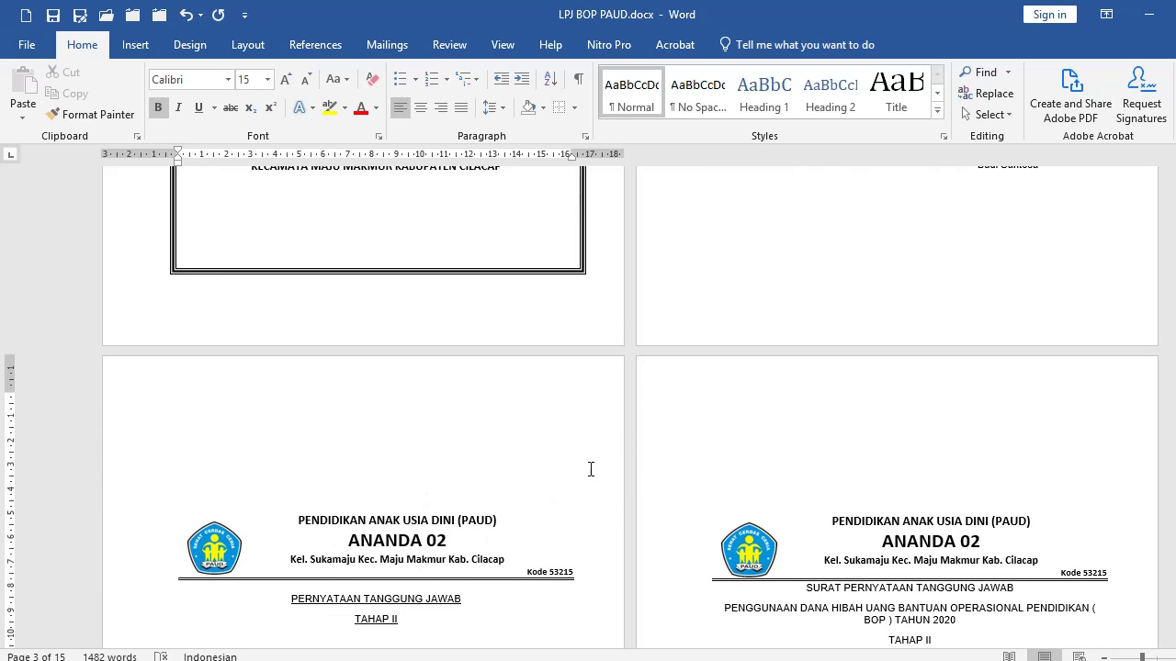
scroll(332, 514, "down", 1)
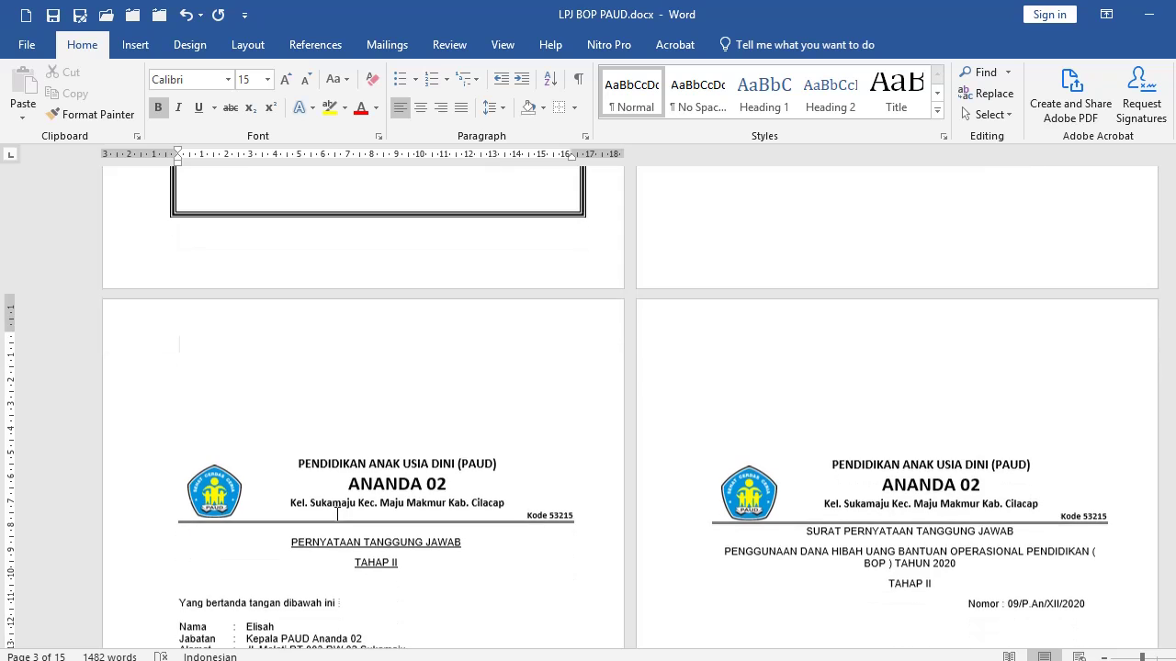
scroll(683, 413, "up", 4)
Delete the blank lines between pages 2 and 3 and push the next letterhead onto a new page.
left_click(689, 332)
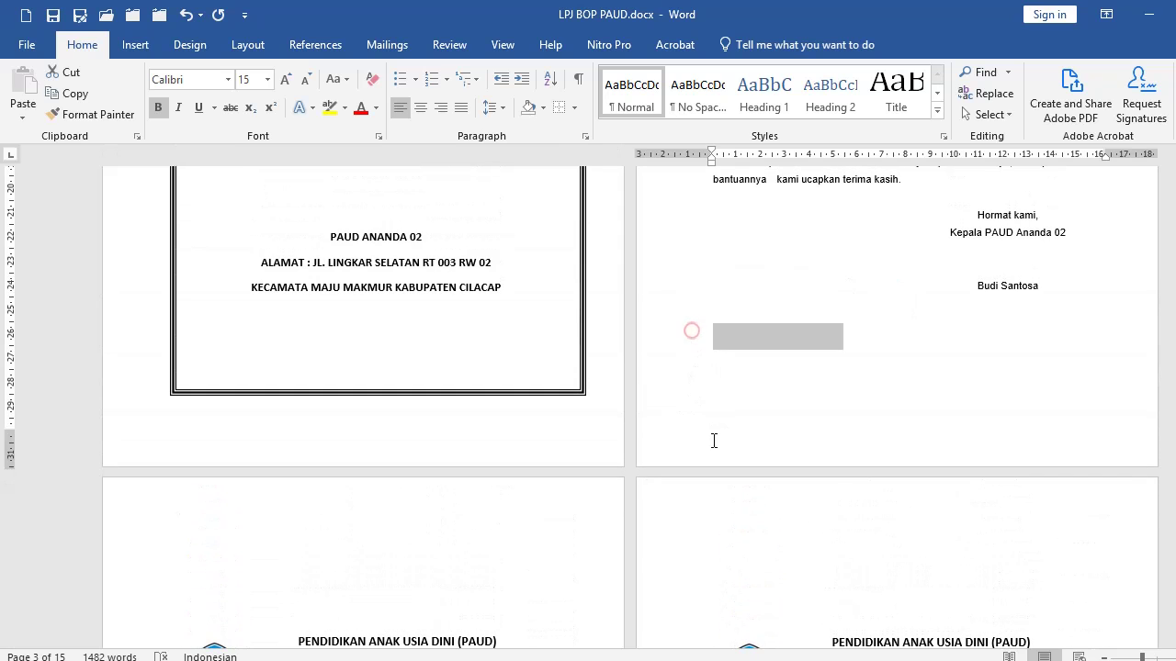
scroll(707, 422, "down", 3)
left_click(514, 502, "shift")
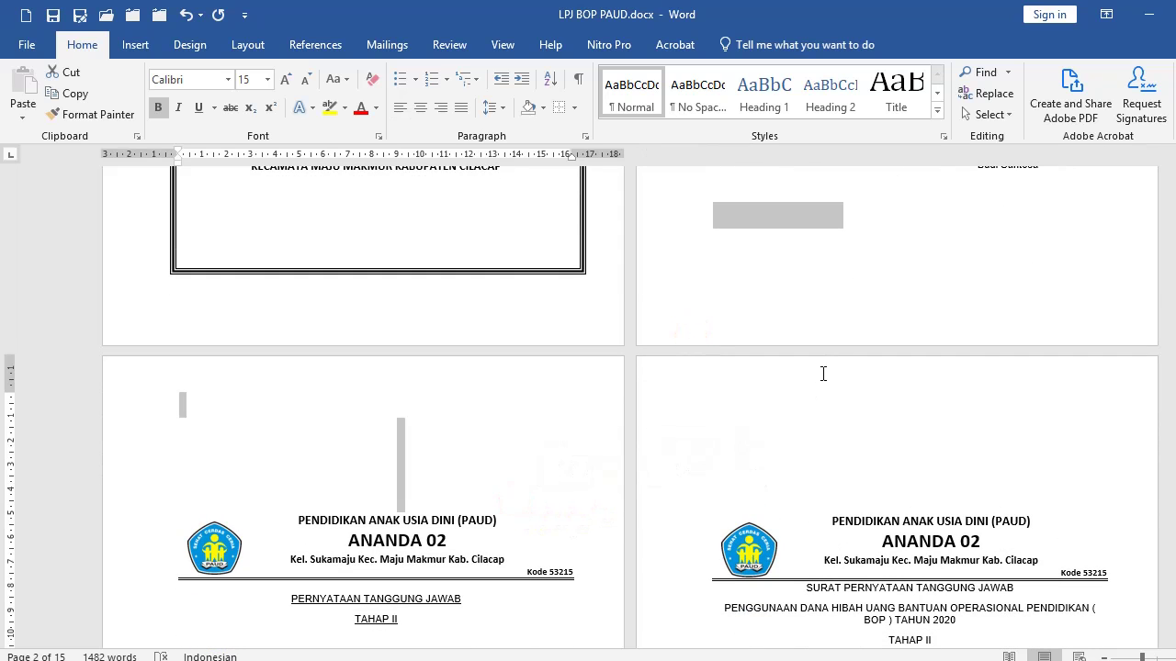
key("Delete")
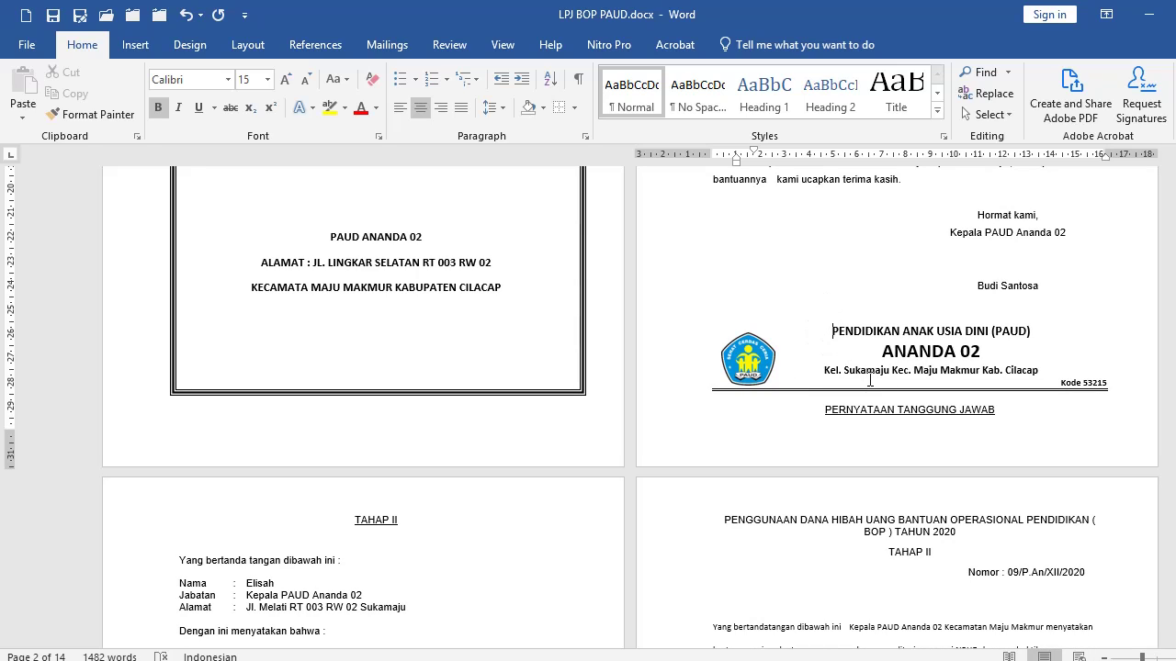
key("ctrl+Return")
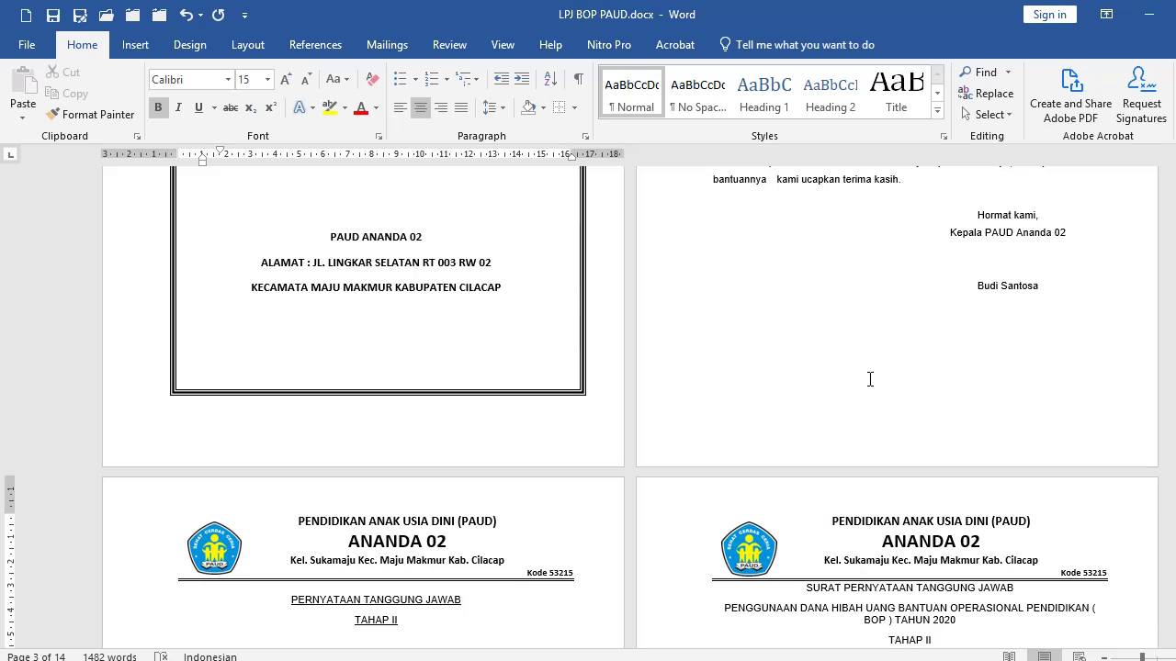
Add empty lines after 'kasih.' to lower the signature table.
left_click(930, 175)
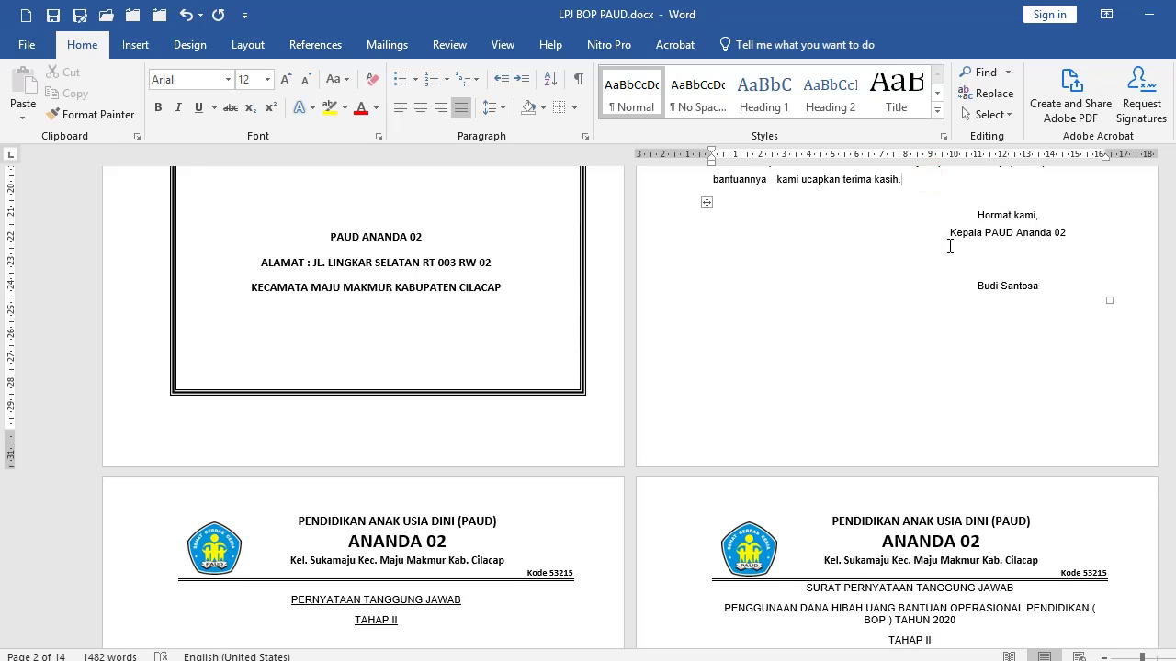
key("Return")
key("Return")
key("Return")
key("Return")
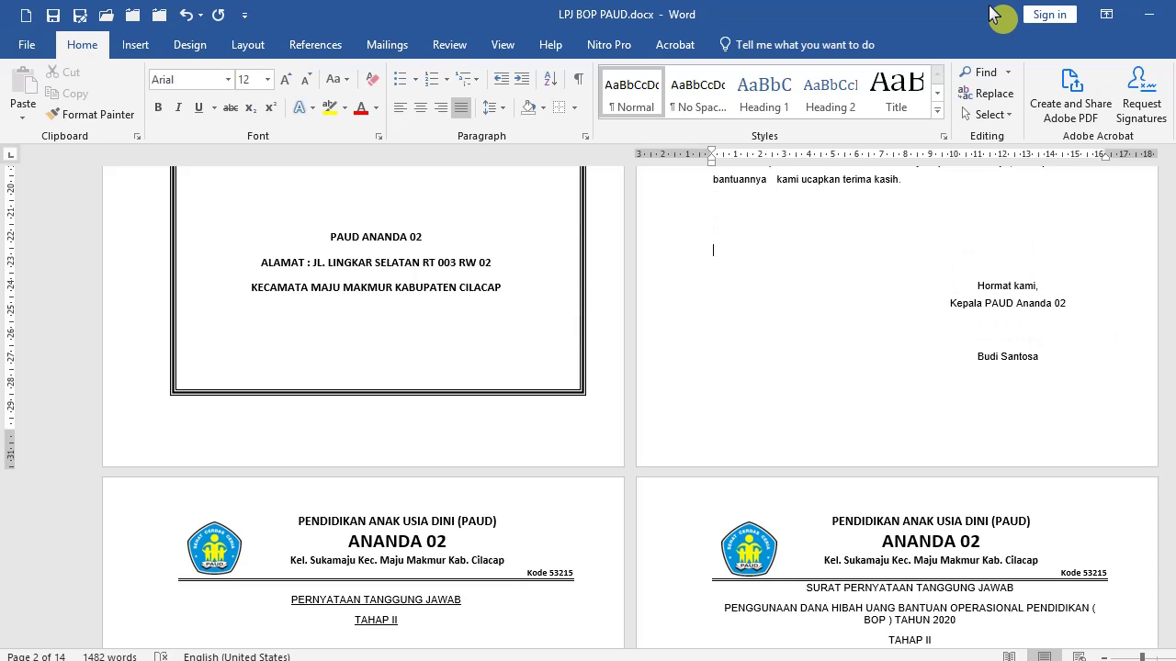
scroll(693, 545, "down", 5)
scroll(815, 317, "down", 9)
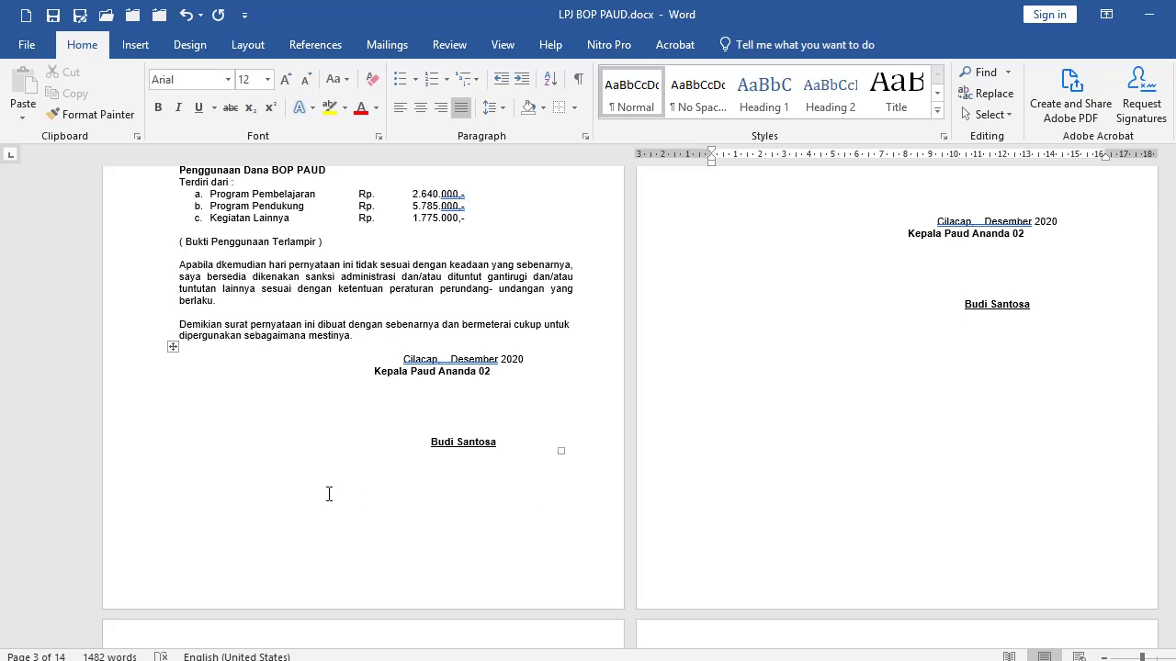
Try a page break after the signature and deleting page 3's trailing space, undoing both.
key("super")
left_click(393, 474)
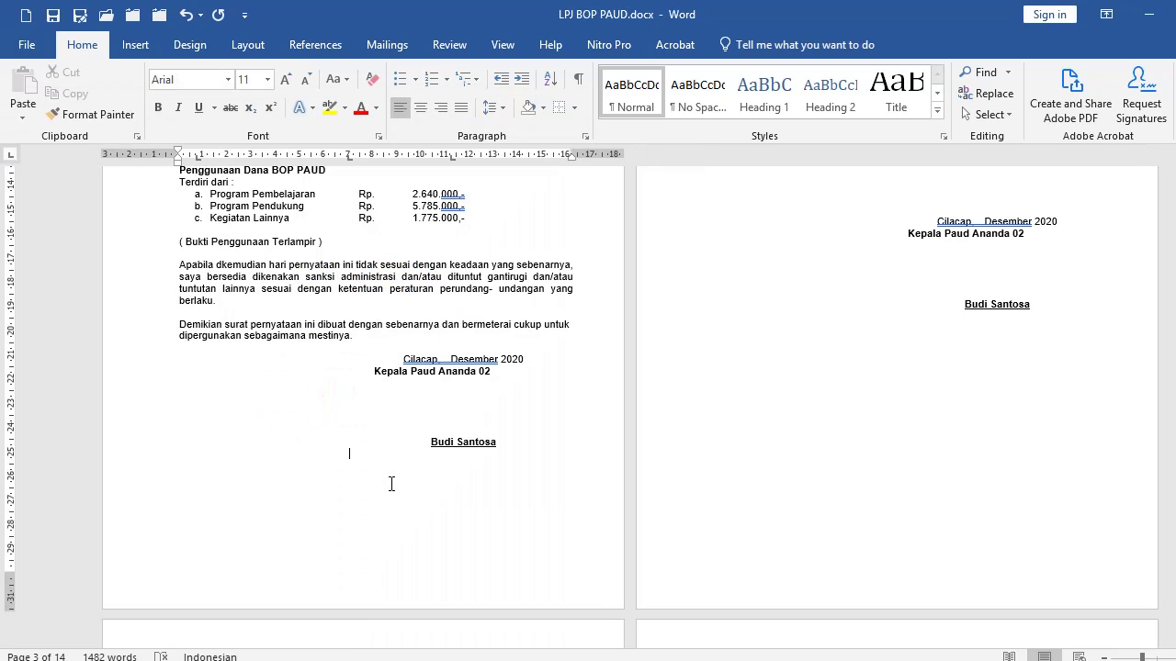
key("ctrl+Return")
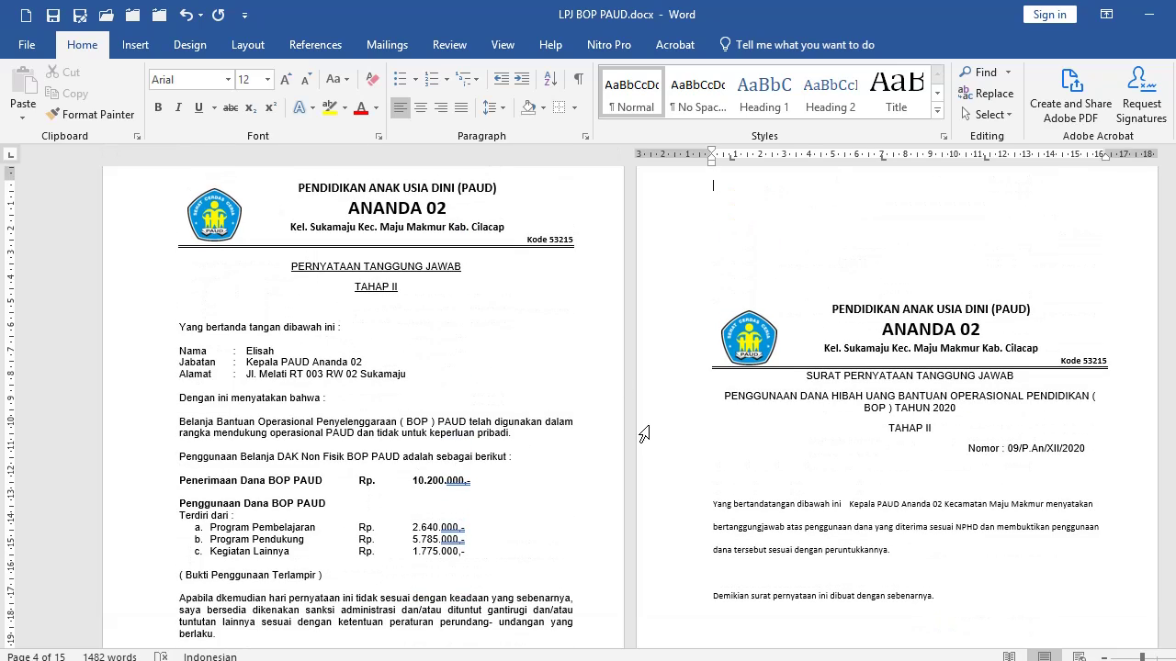
left_click(186, 16)
scroll(367, 411, "down", 6)
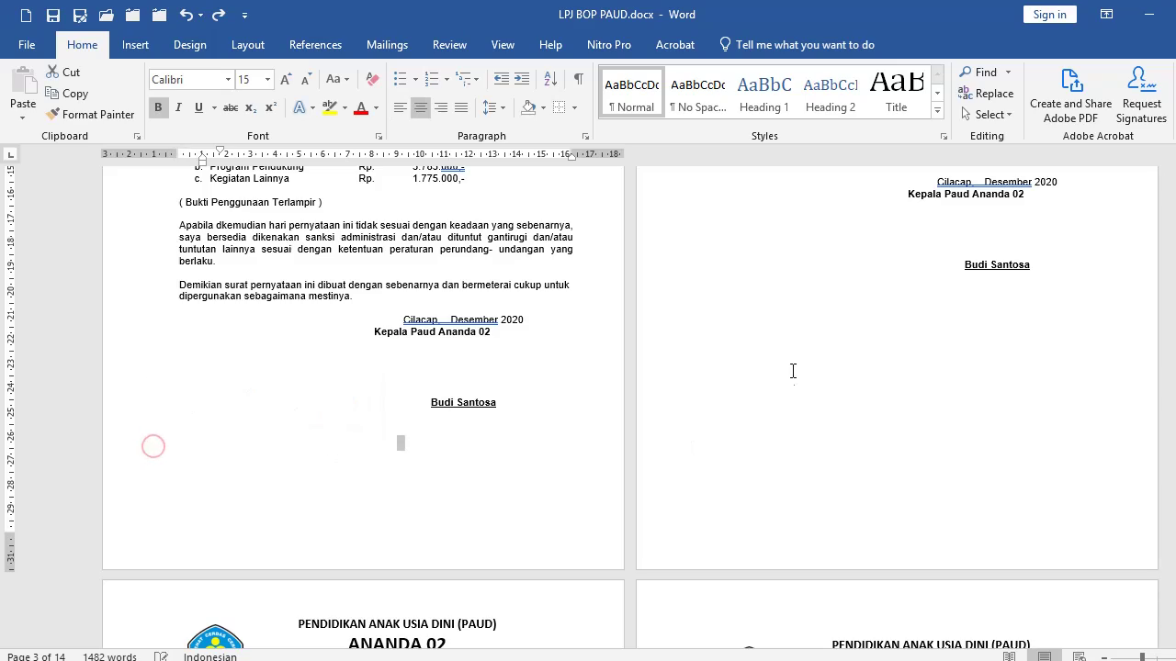
scroll(793, 370, "up", 6)
scroll(542, 552, "down", 6)
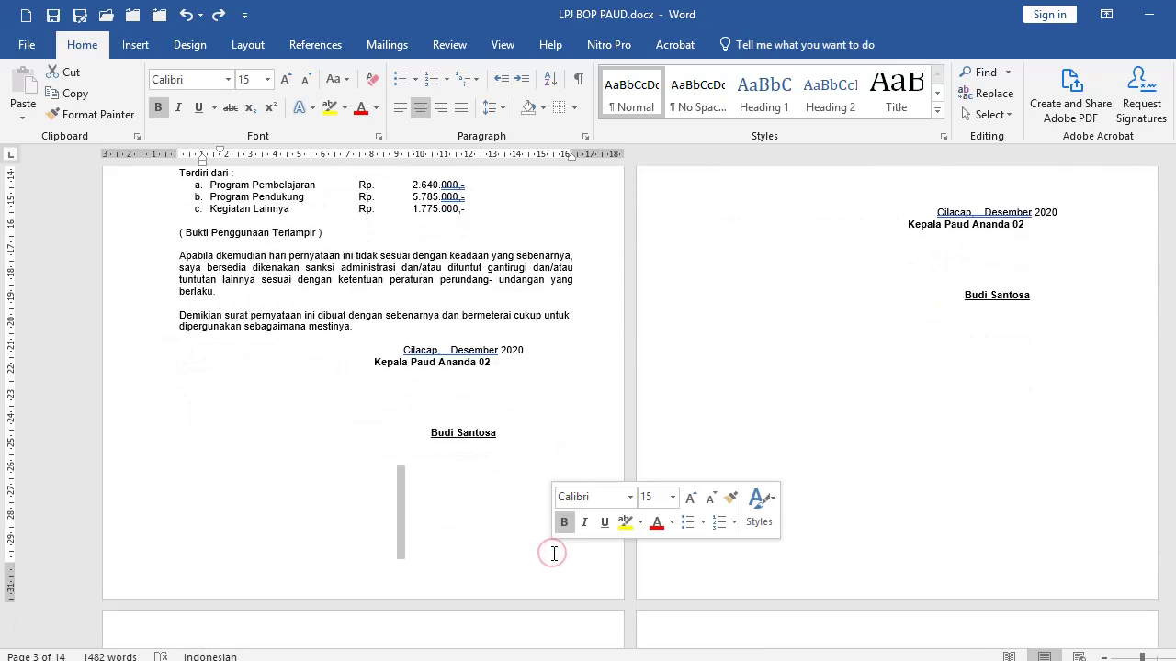
key("Delete")
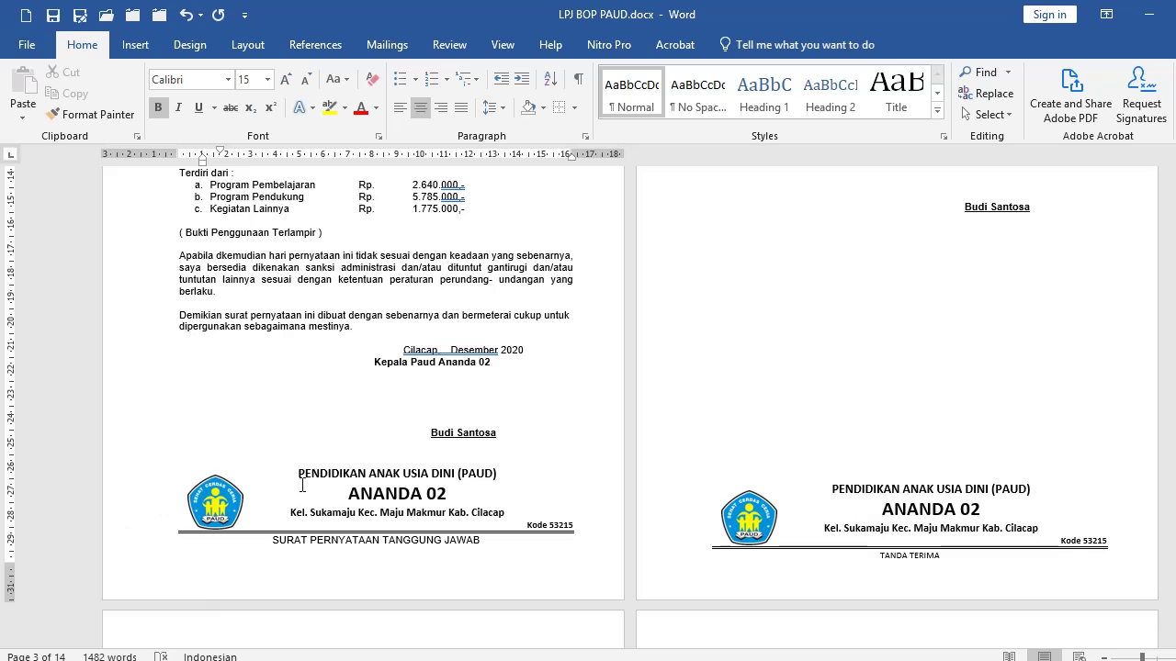
key("ctrl+z")
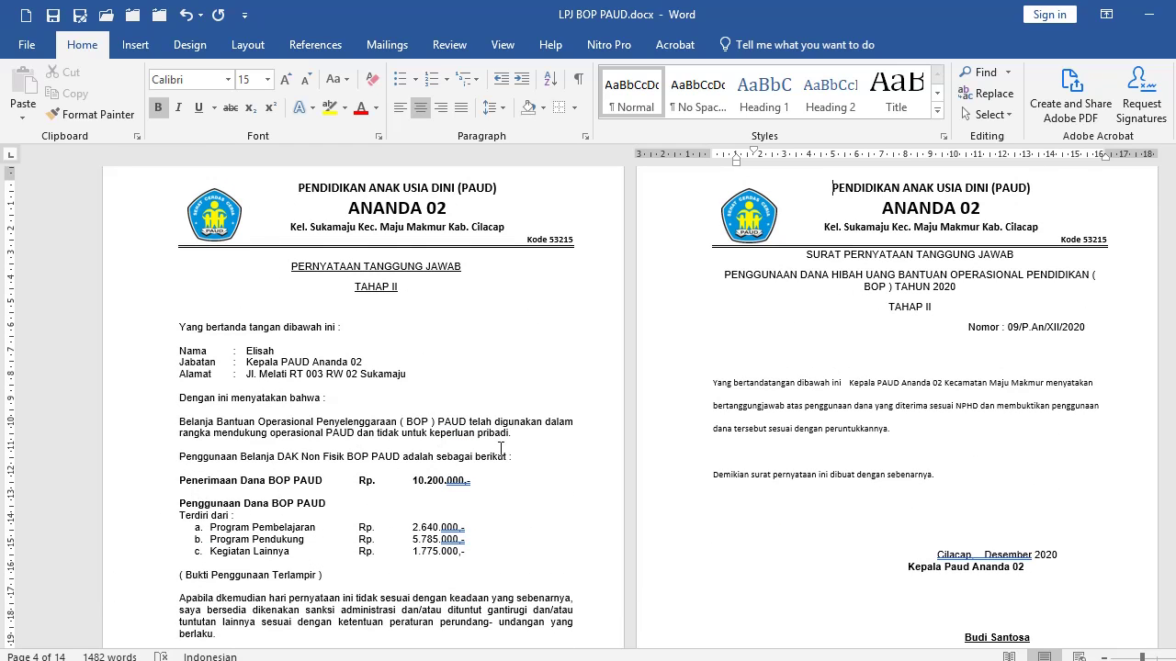
Delete the intro paragraphs from 'Yang bertanda tangan' through 'sebagai berikut :' under the title.
left_click(532, 454)
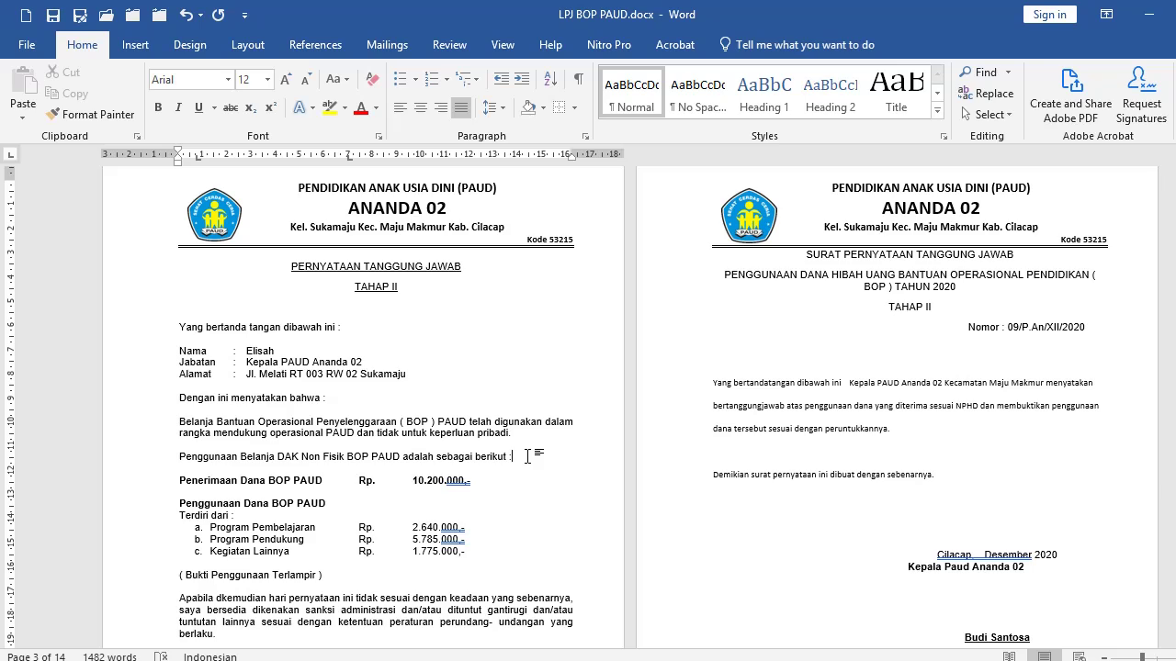
key("Return")
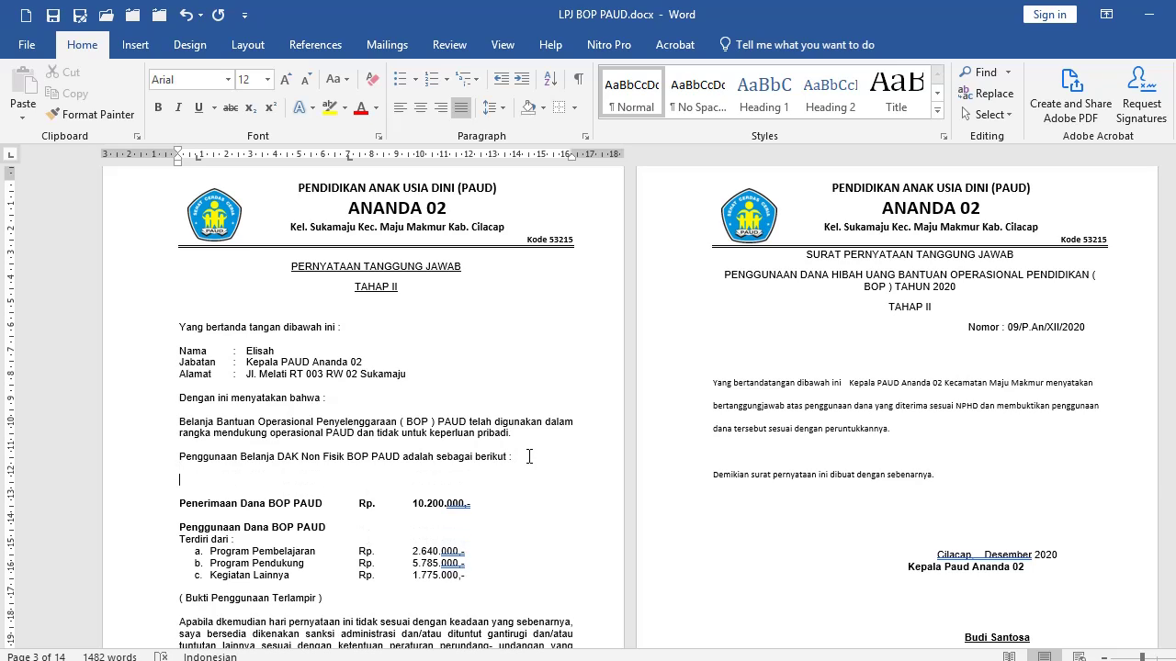
left_click_drag(153, 327, 147, 476)
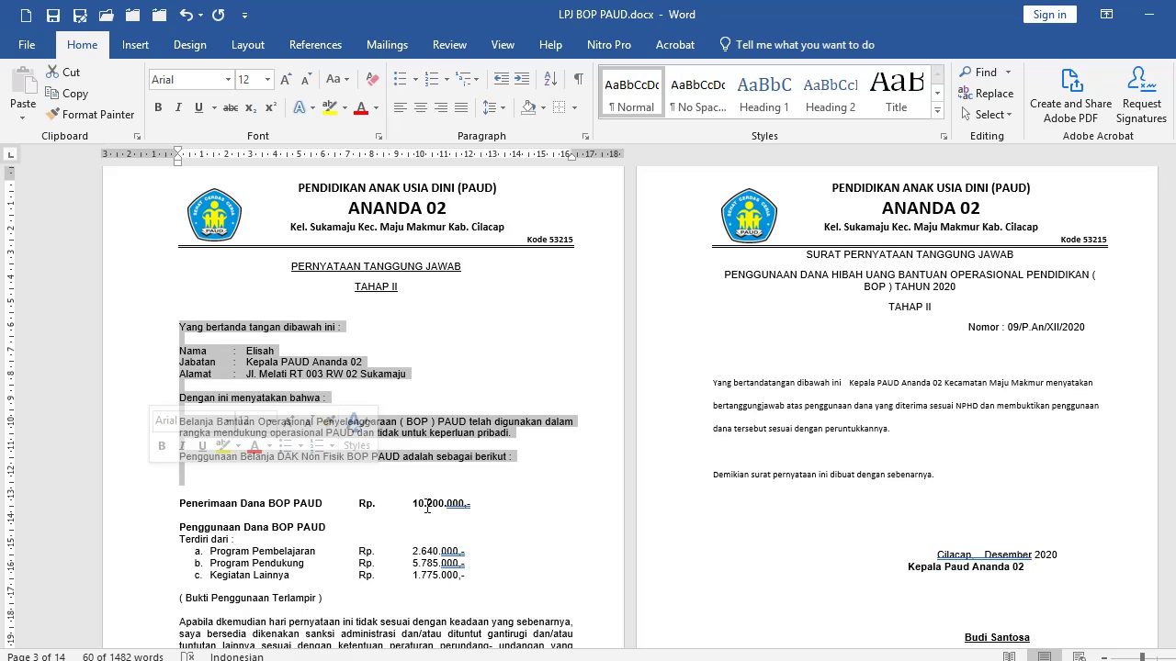
key("Delete")
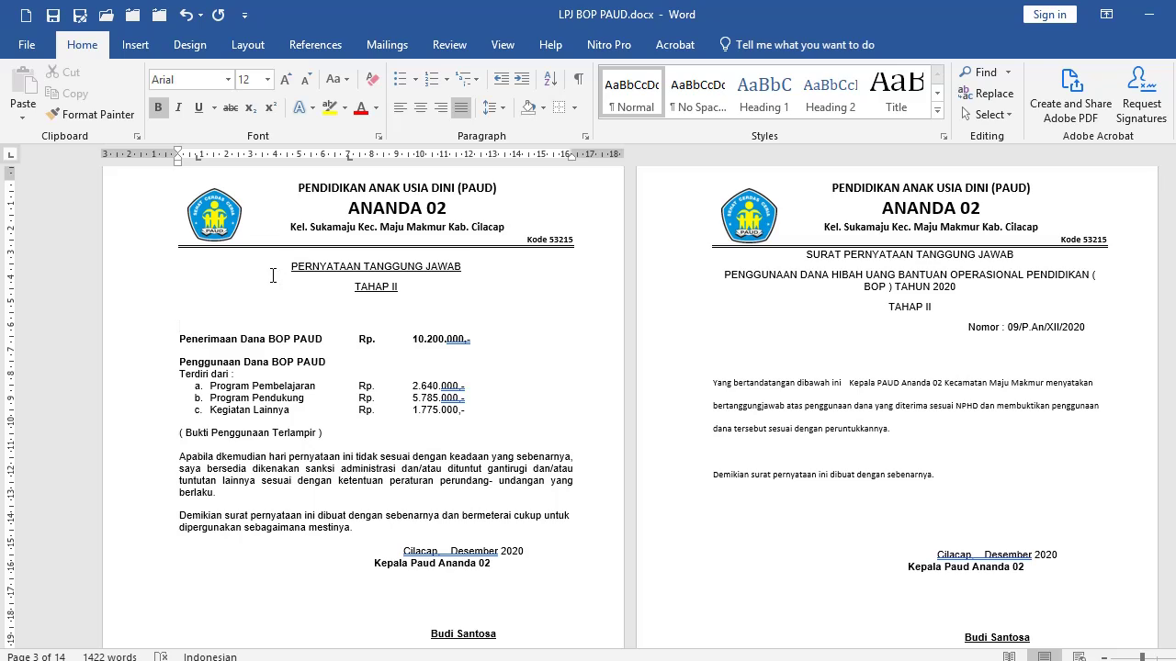
left_click(476, 268)
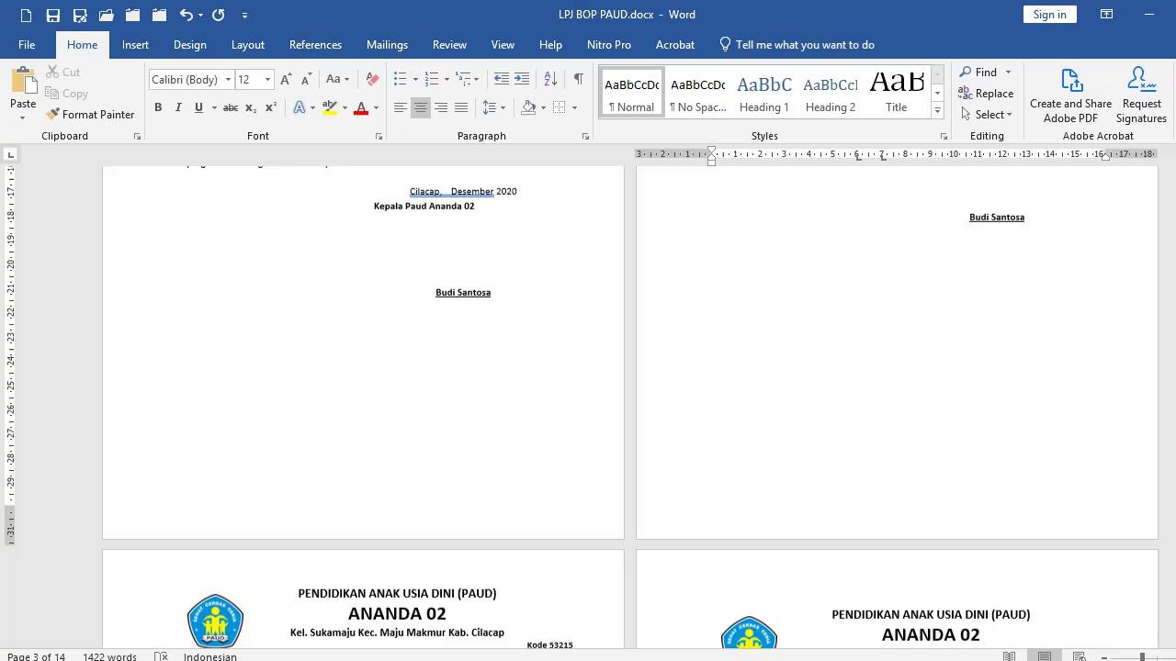
Scroll up to view the statement pages reformatted in Calibri.
scroll(790, 330, "up", 5)
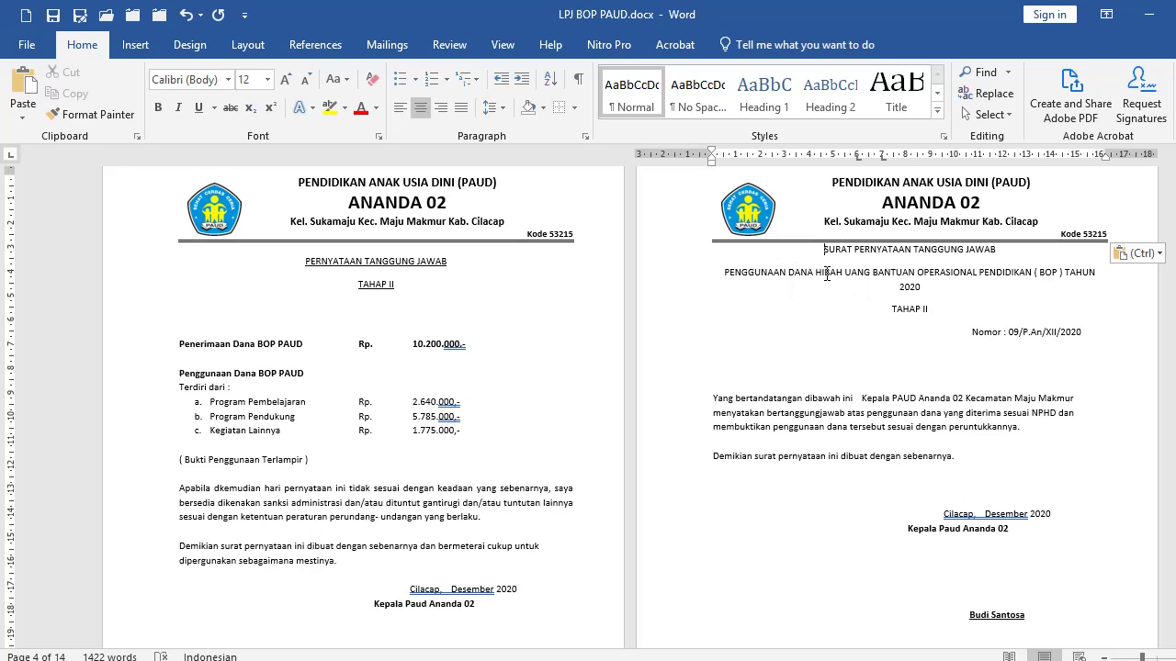
Add an empty line above SURAT PERNYATAAN TANGGUNG JAWAB and check its title and TAHAP II lines.
key("Return")
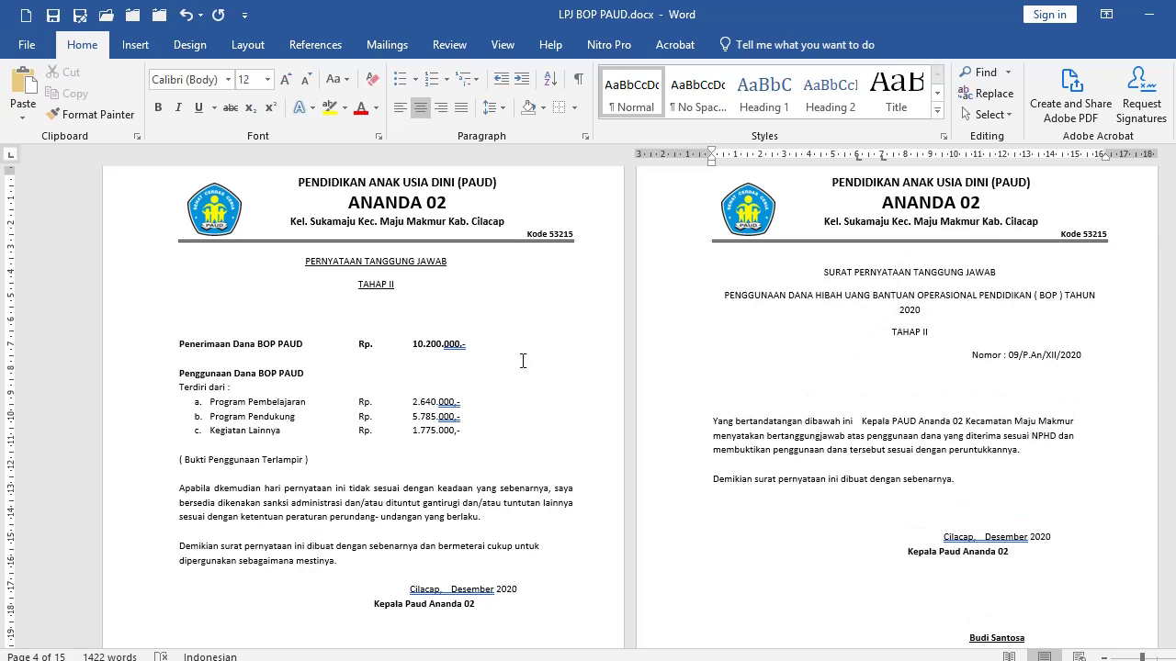
left_click(105, 265)
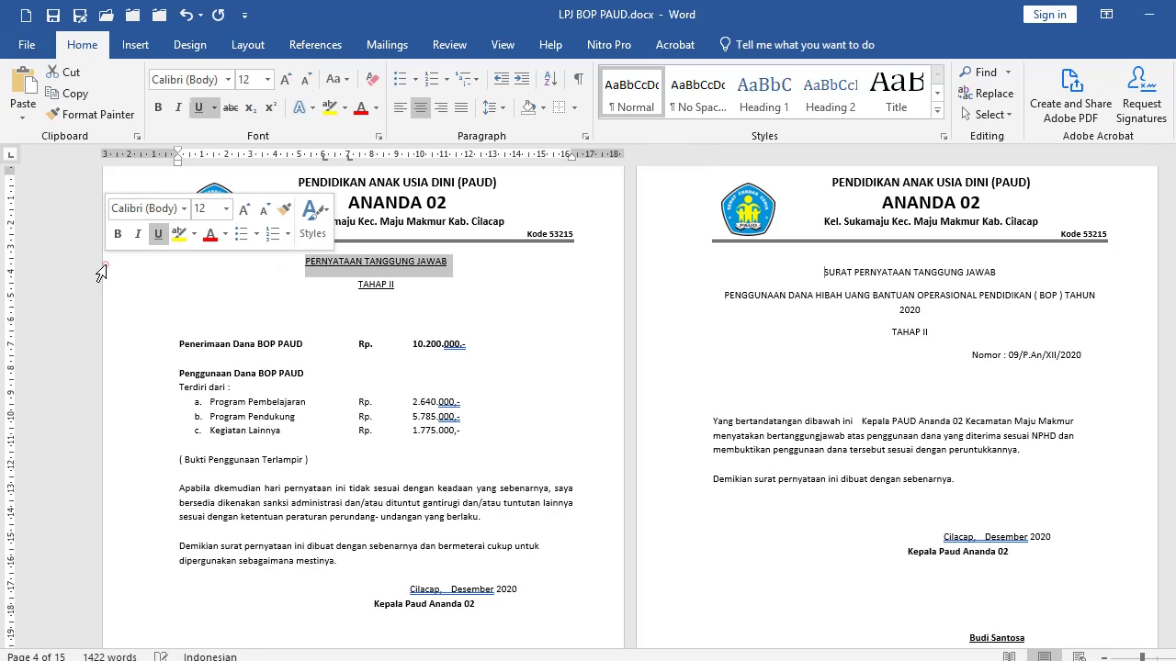
left_click(113, 287)
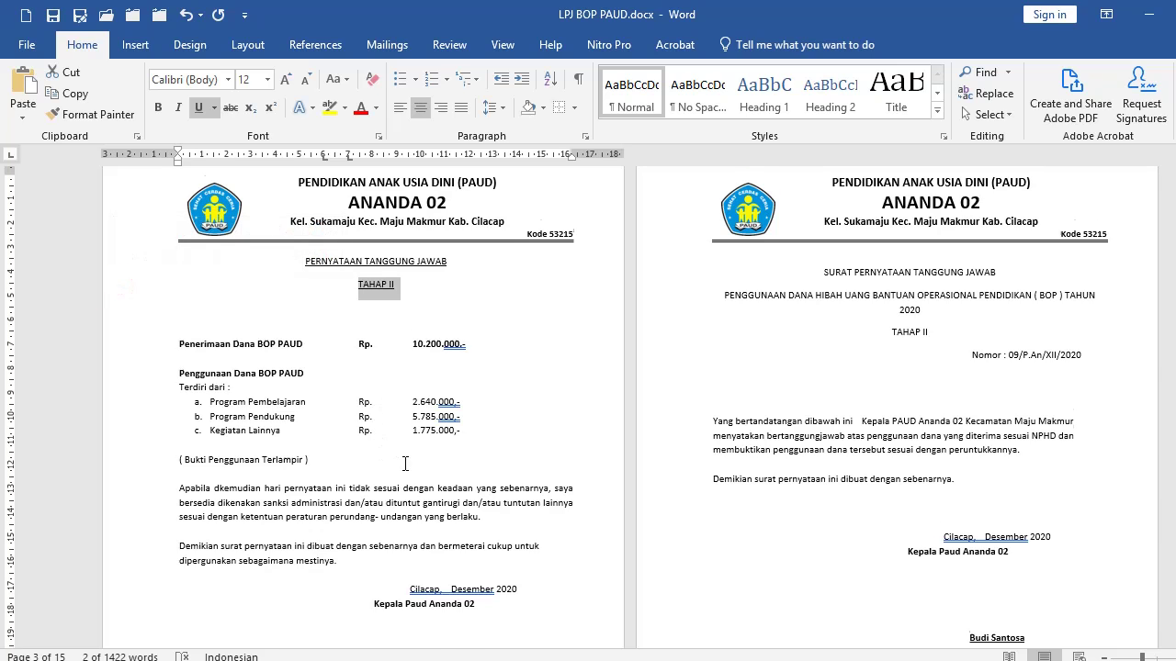
Scroll down to the TANDA TERIMA HONOR GURU receipts for August and September 2020.
scroll(404, 464, "down", 1)
left_click_drag(136, 427, 137, 464)
left_click(248, 442)
left_click(797, 365)
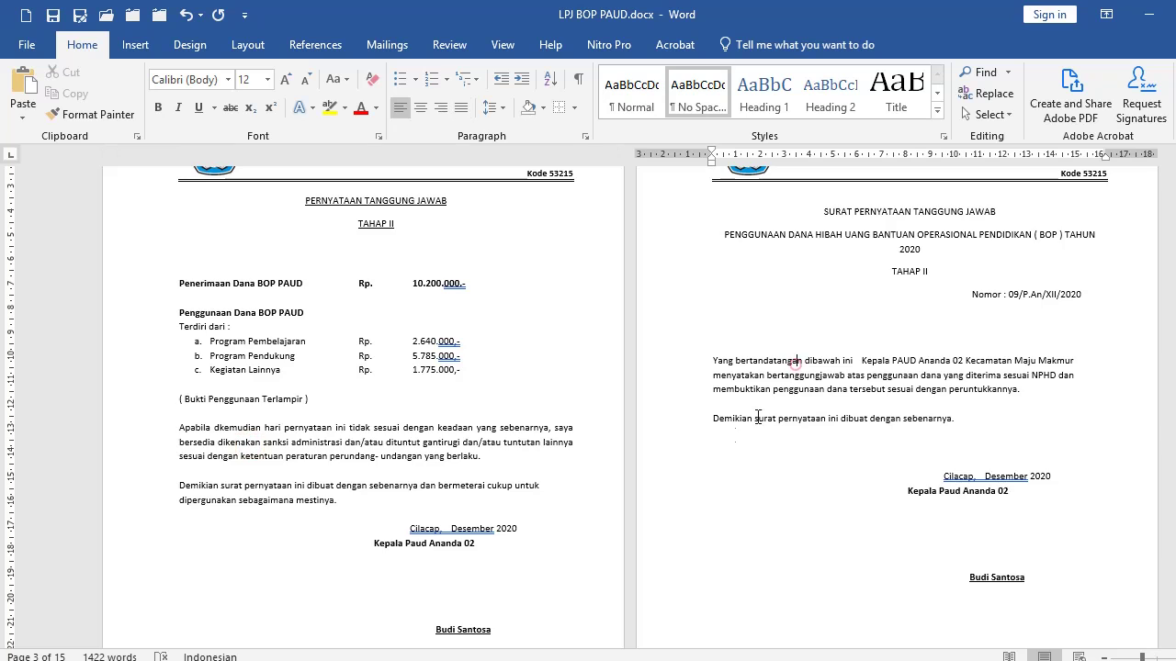
scroll(553, 441, "down", 10)
Try the line spacing options on the HONOR GURU title lines above the August table.
scroll(553, 442, "down", 1)
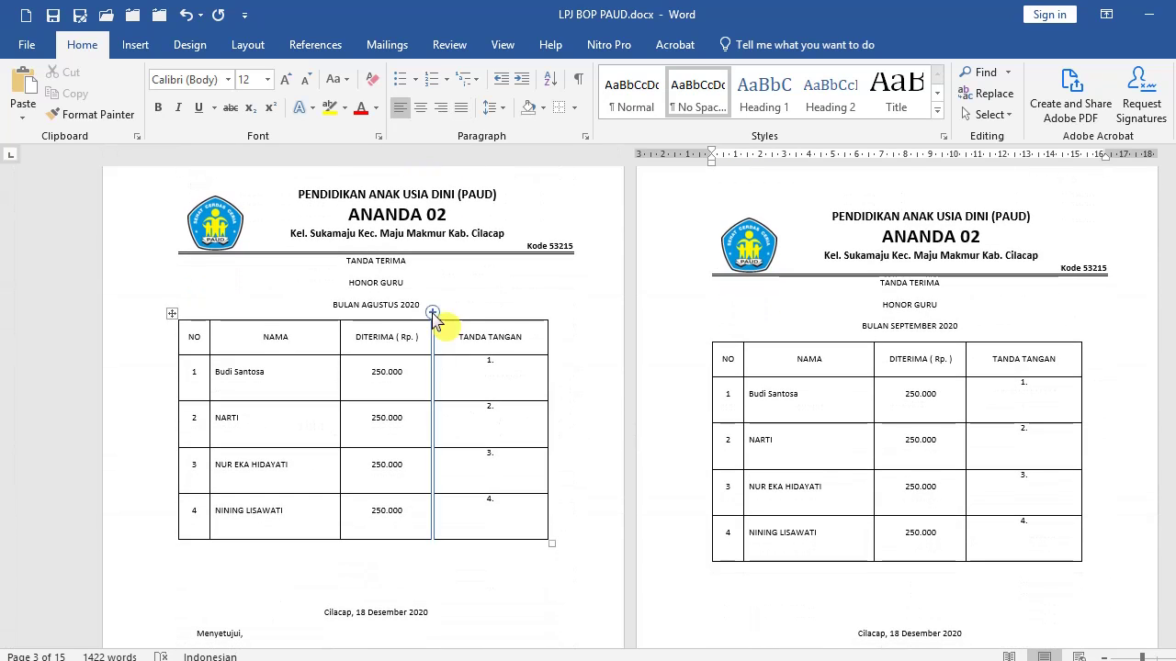
scroll(349, 289, "up", 5)
scroll(531, 385, "down", 2)
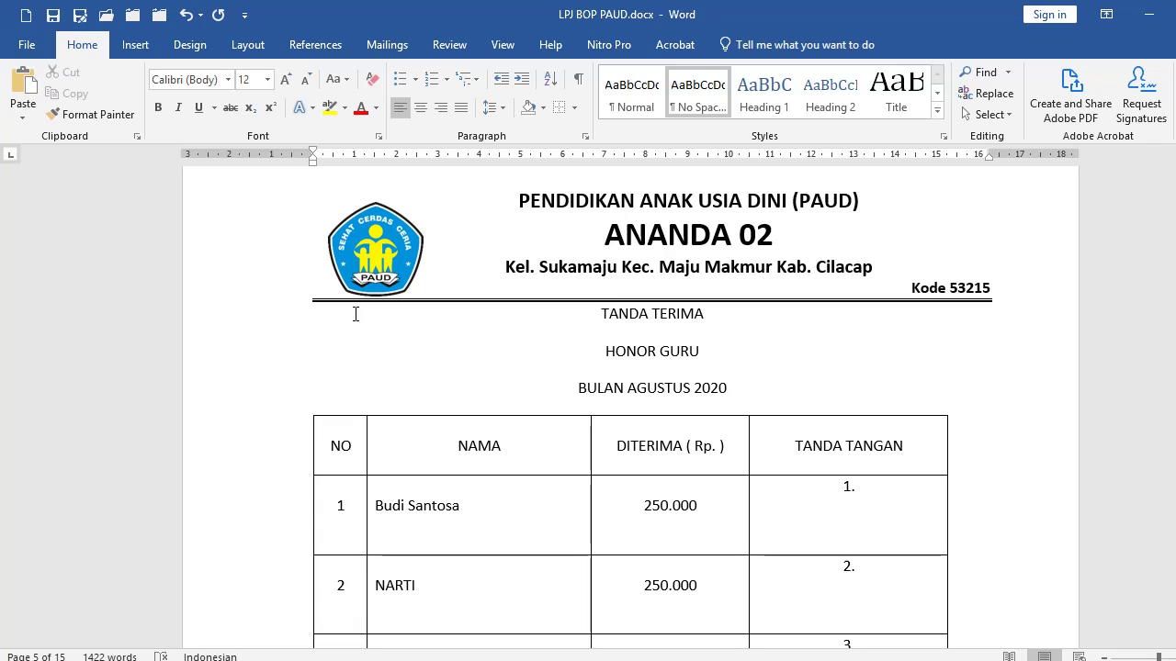
left_click(577, 111)
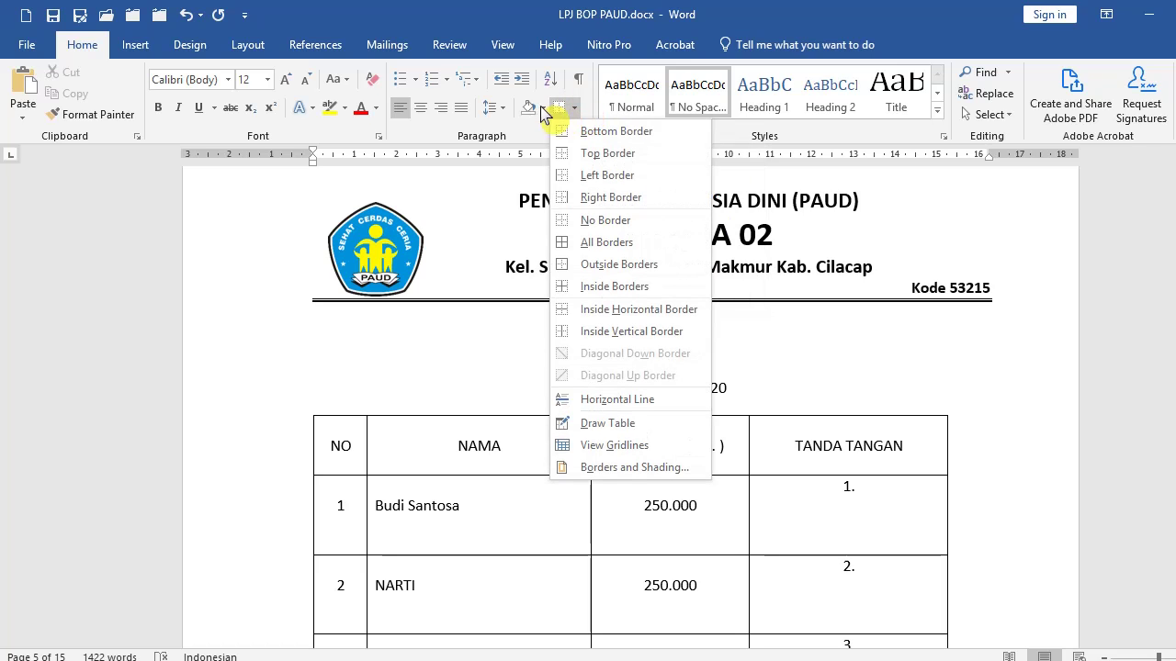
left_click(496, 108)
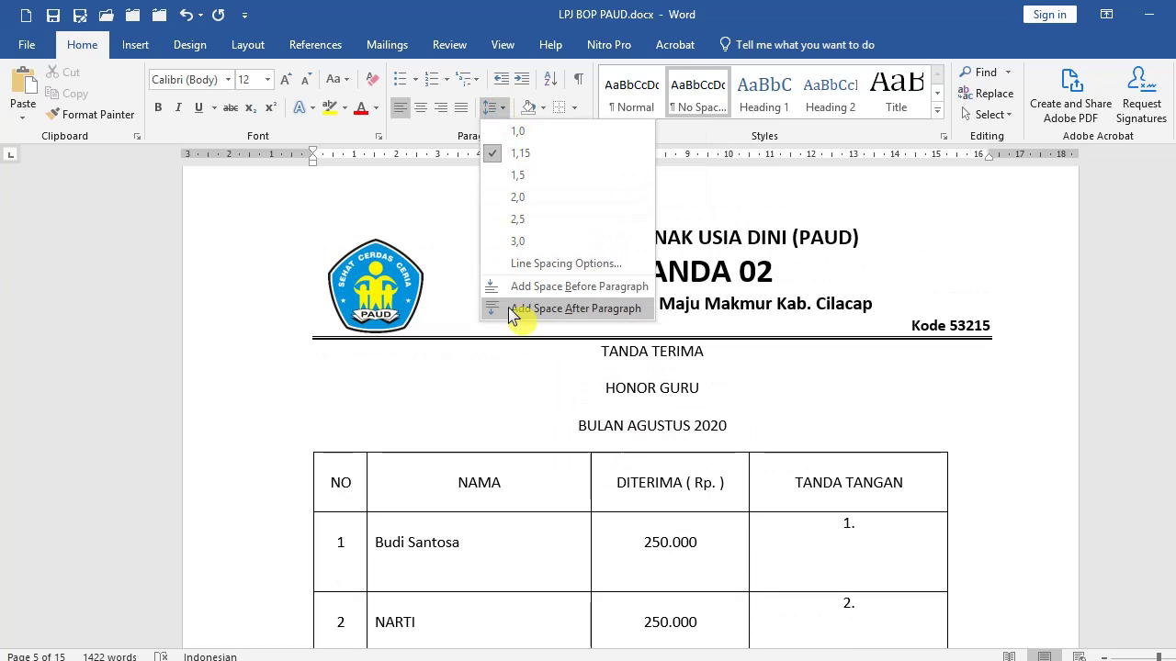
left_click(607, 310)
left_click(659, 351)
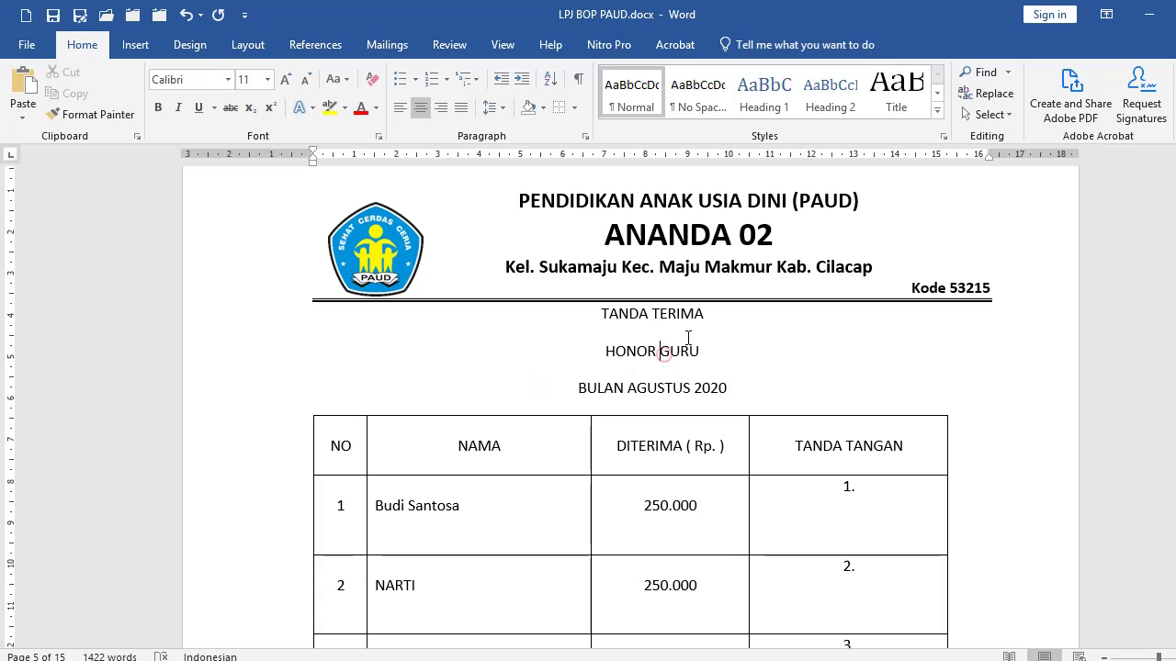
left_click(502, 109)
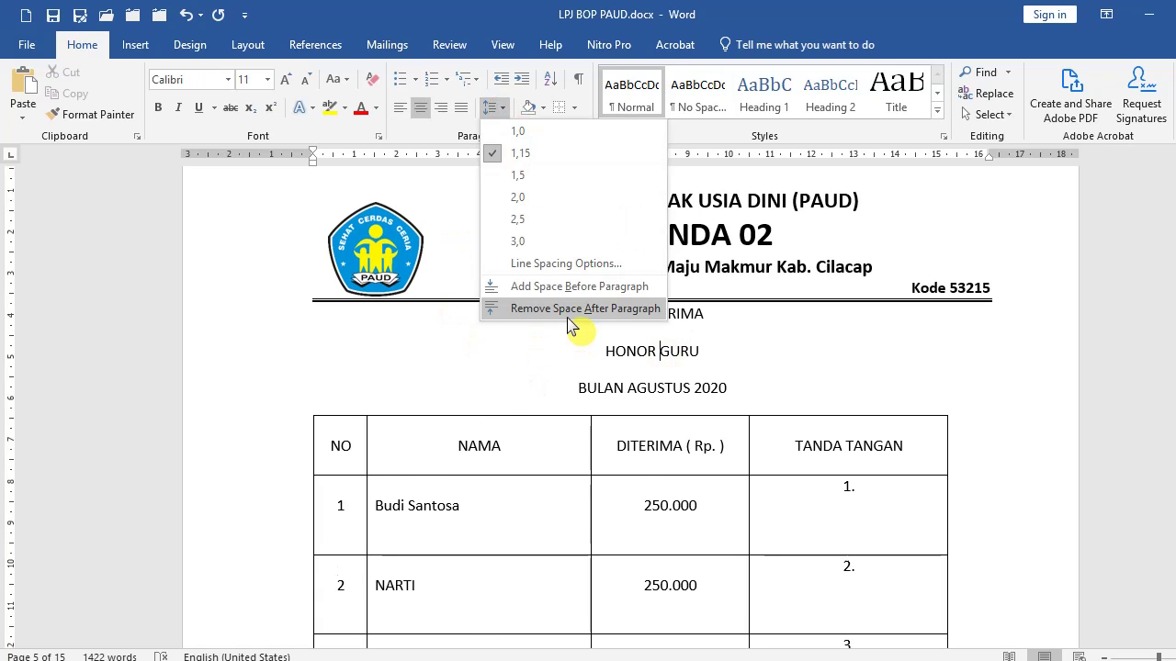
left_click(690, 349)
left_click_drag(647, 314, 731, 395)
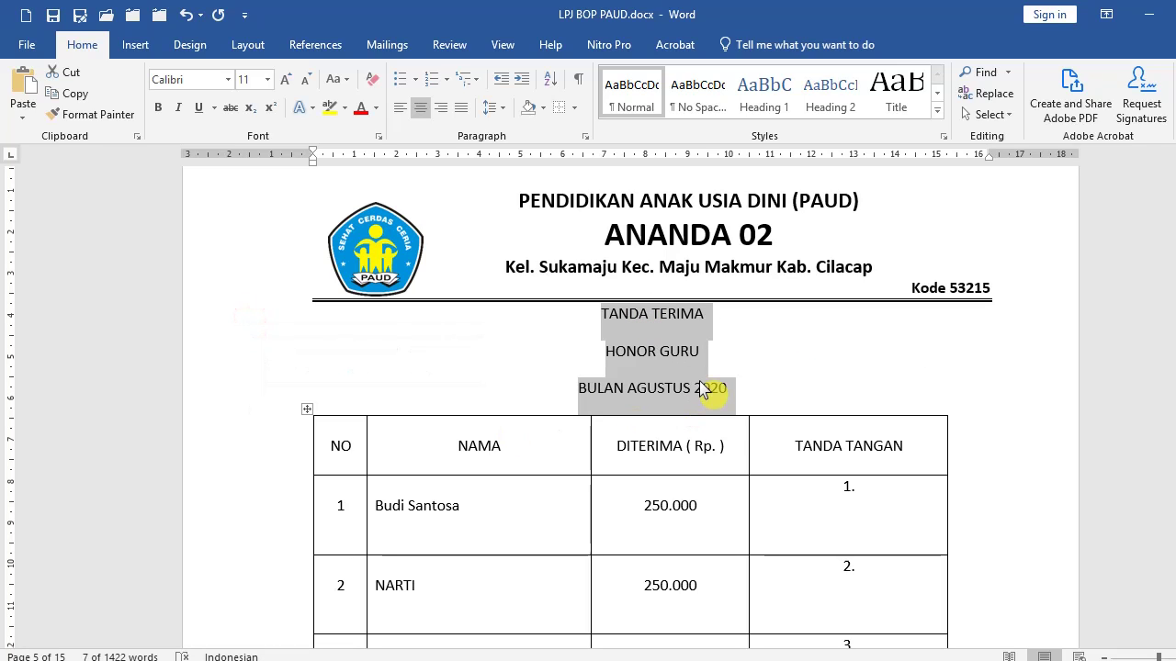
left_click(734, 352)
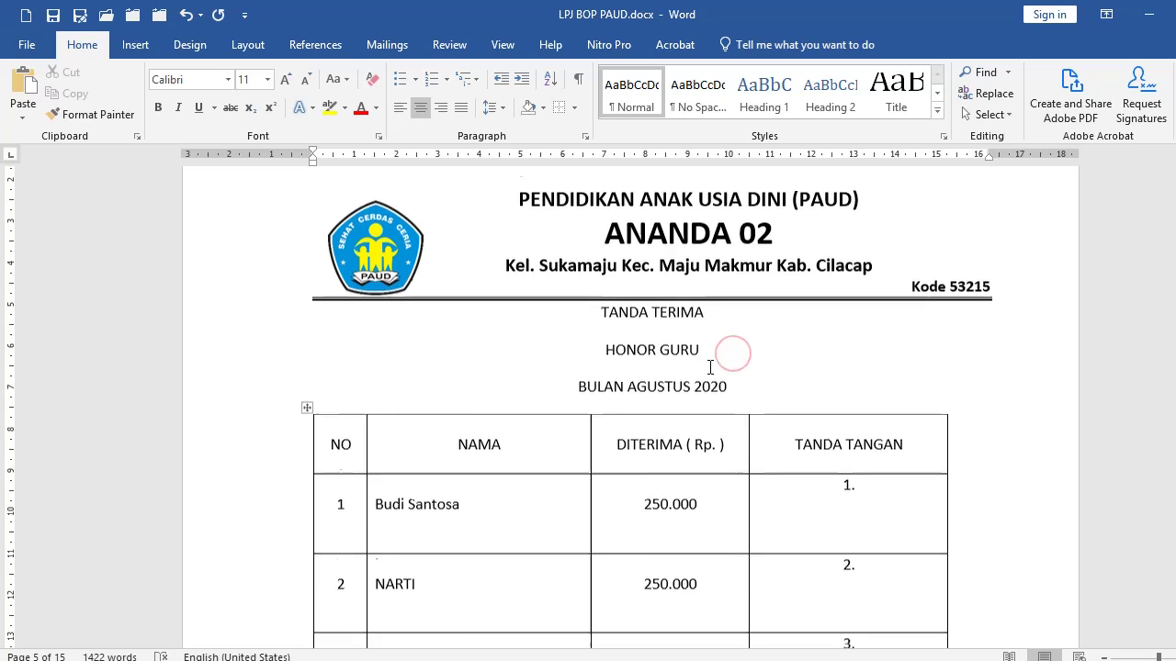
Remove the space after the TANDA TERIMA, HONOR GURU and BULAN AGUSTUS 2020 title lines.
scroll(624, 288, "down", 1)
left_click_drag(254, 265, 248, 344)
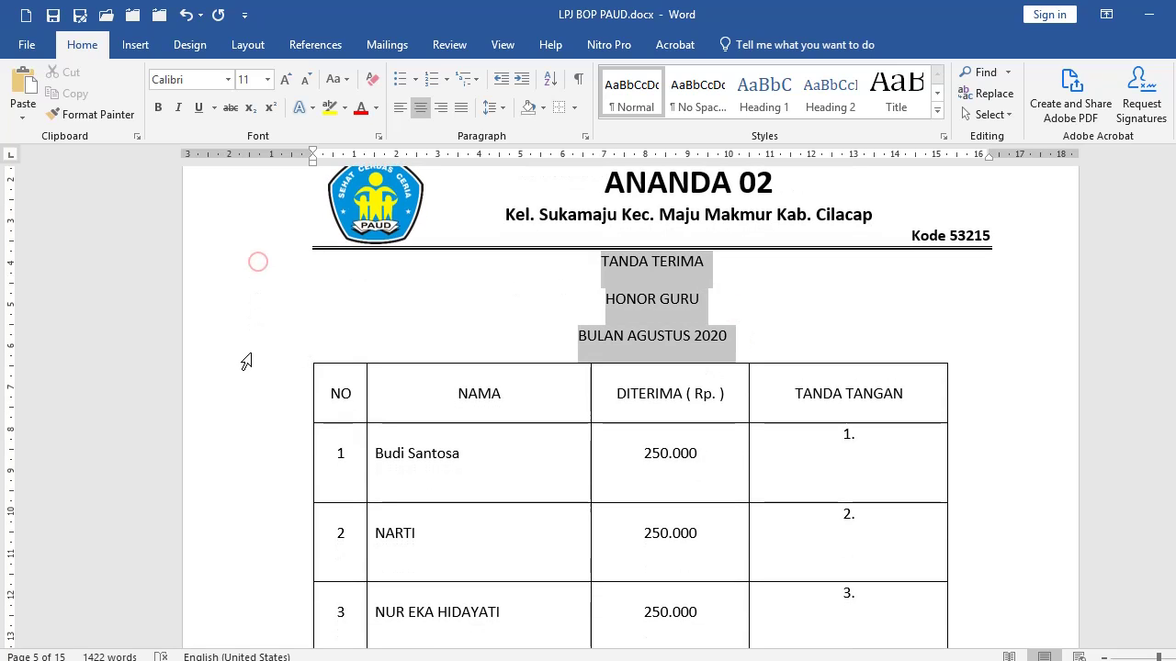
left_click(502, 108)
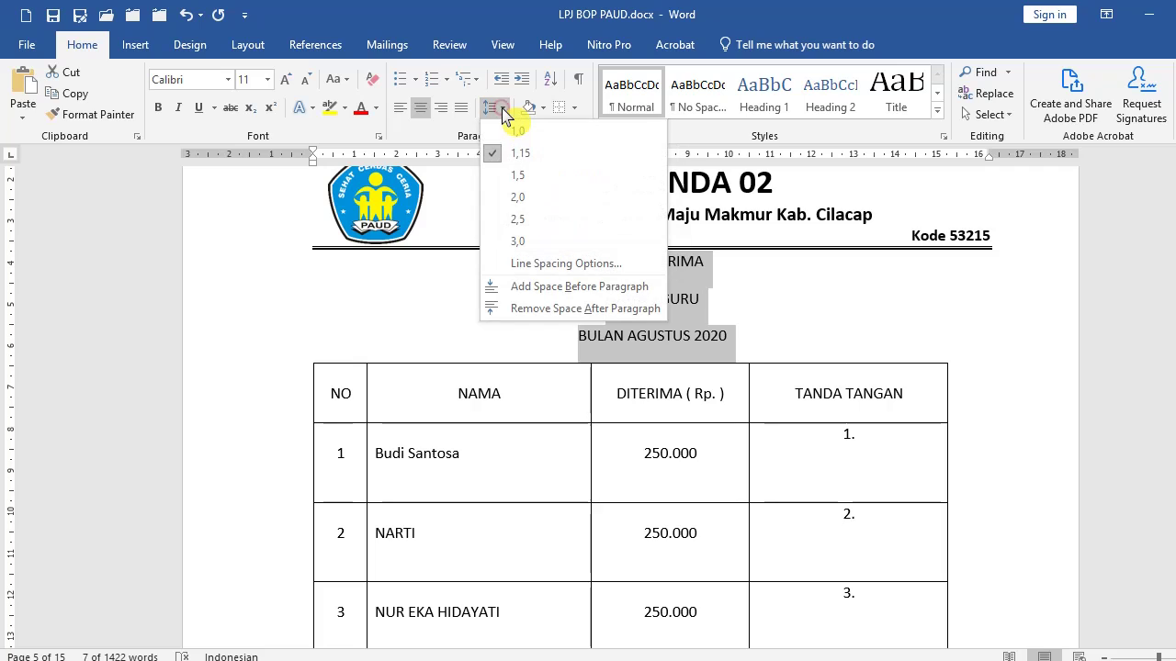
left_click(556, 321)
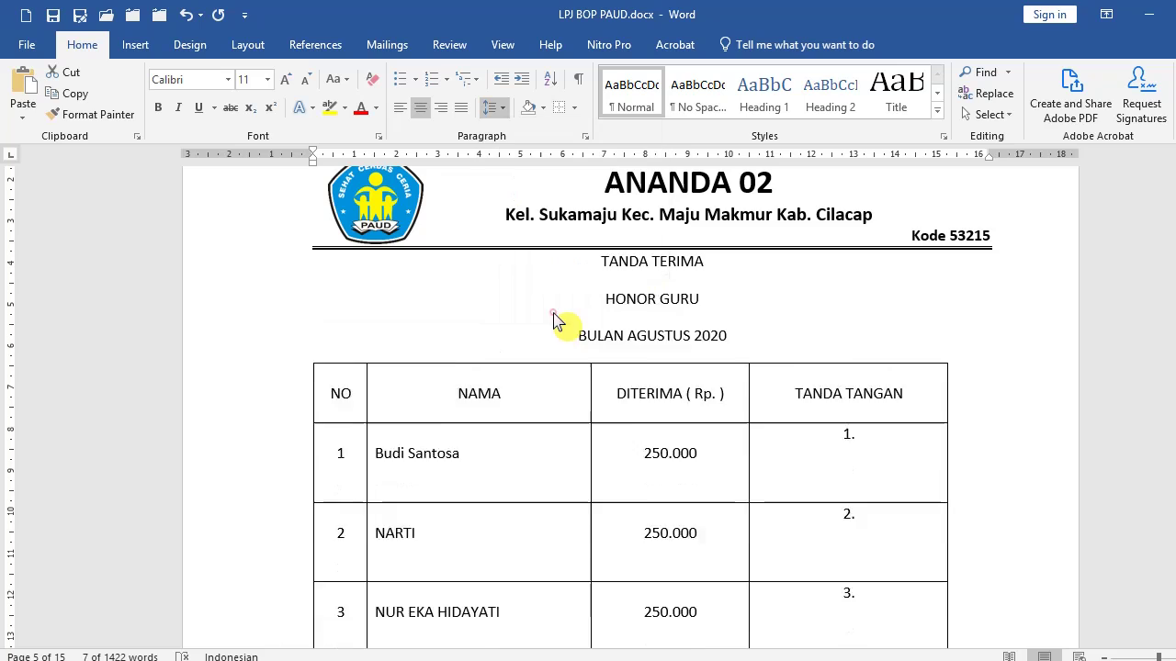
left_click(766, 296)
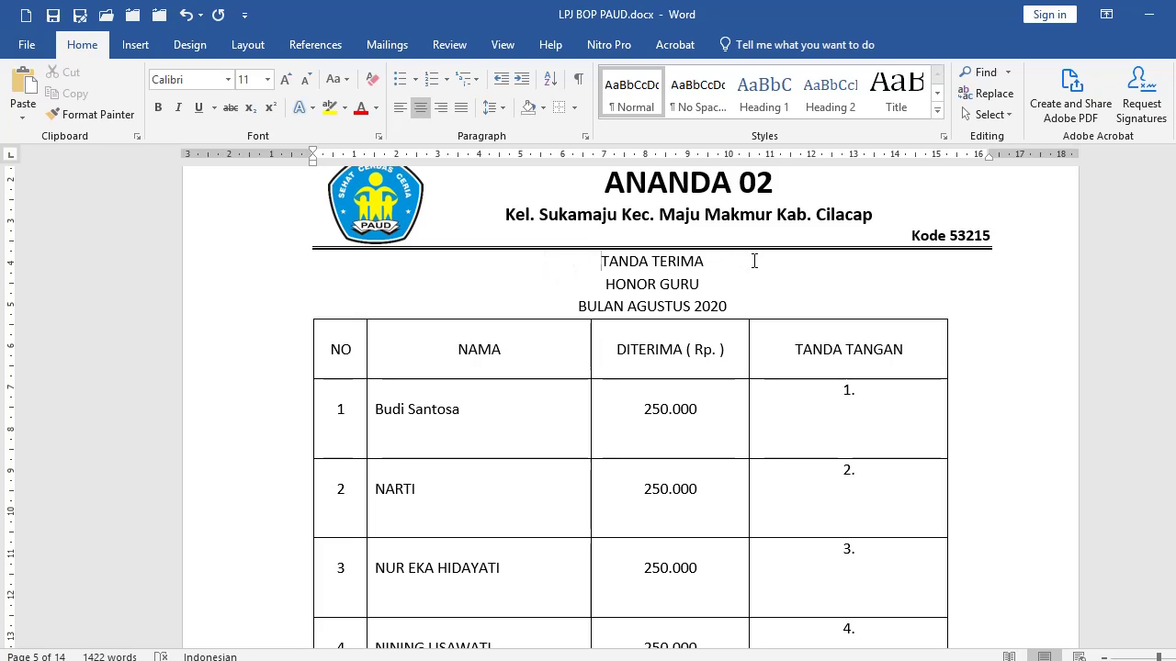
Add blank lines above TANDA TERIMA and between BULAN AGUSTUS 2020 and the table.
key("Return")
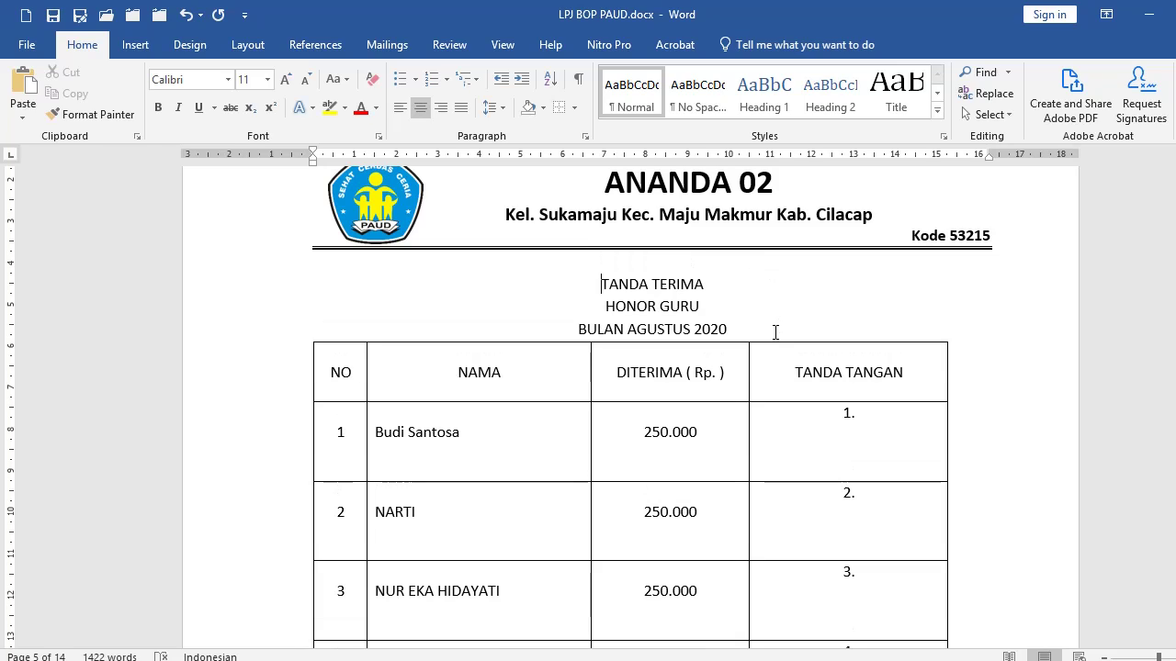
left_click(753, 329)
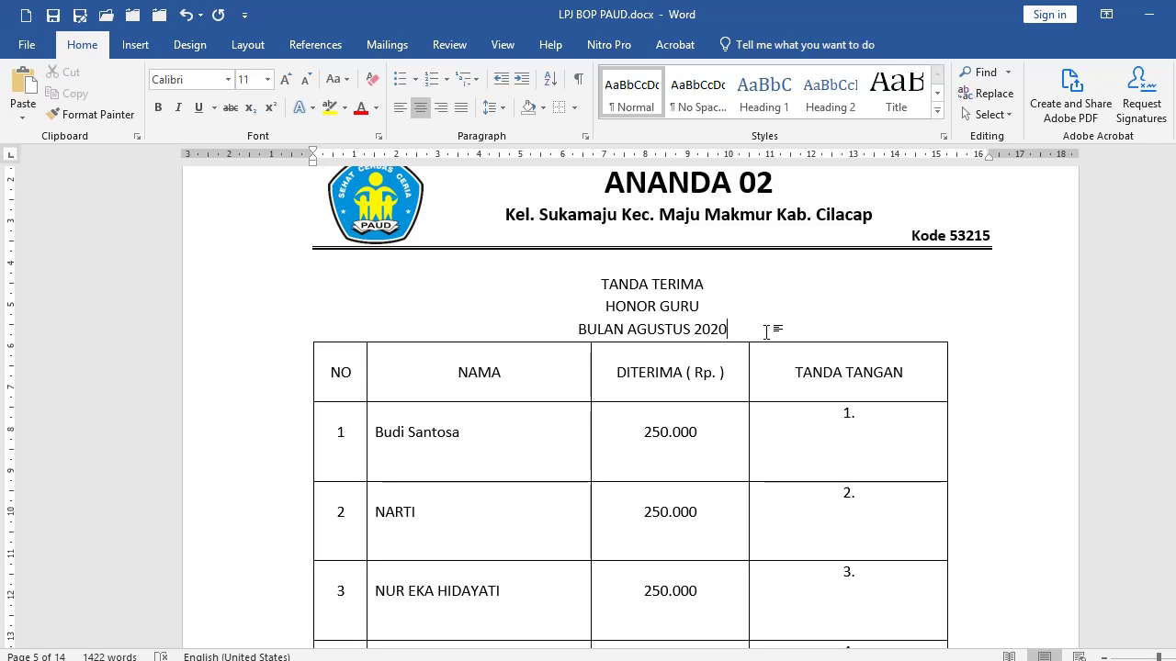
key("Return")
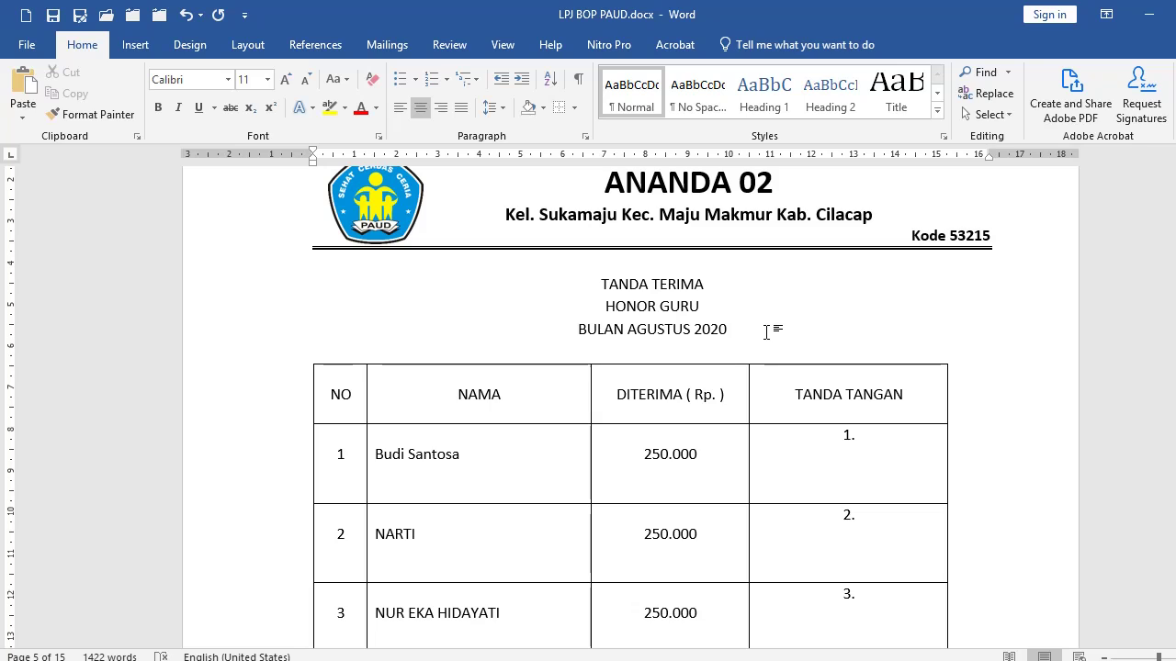
left_click(502, 109)
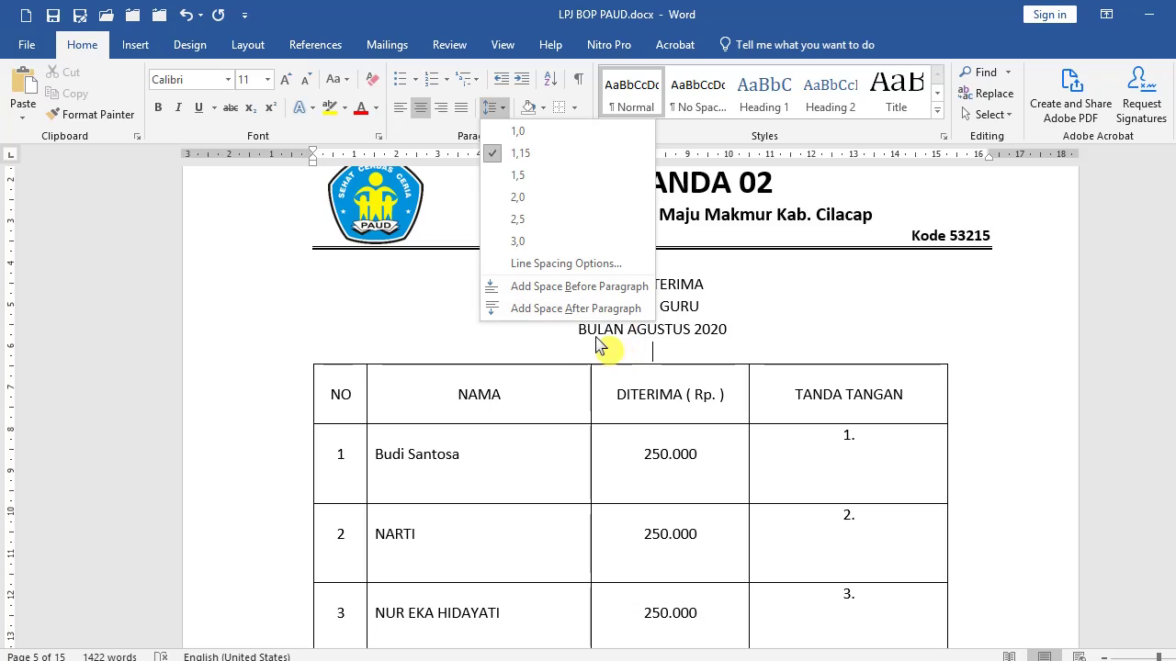
left_click(684, 354)
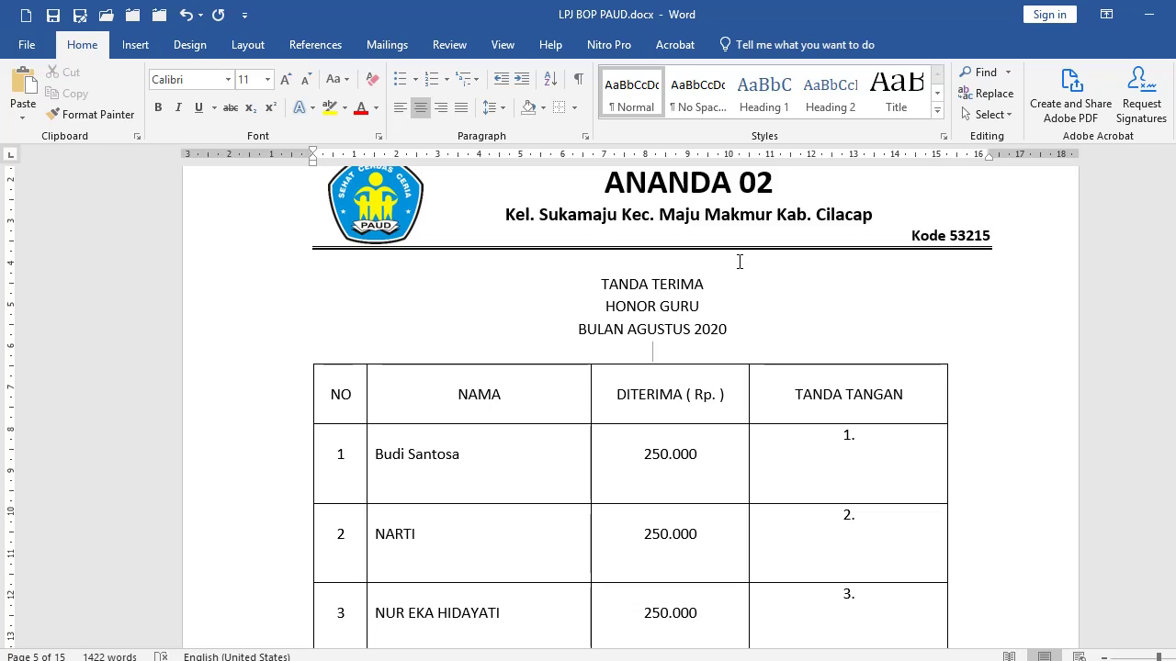
left_click(496, 107)
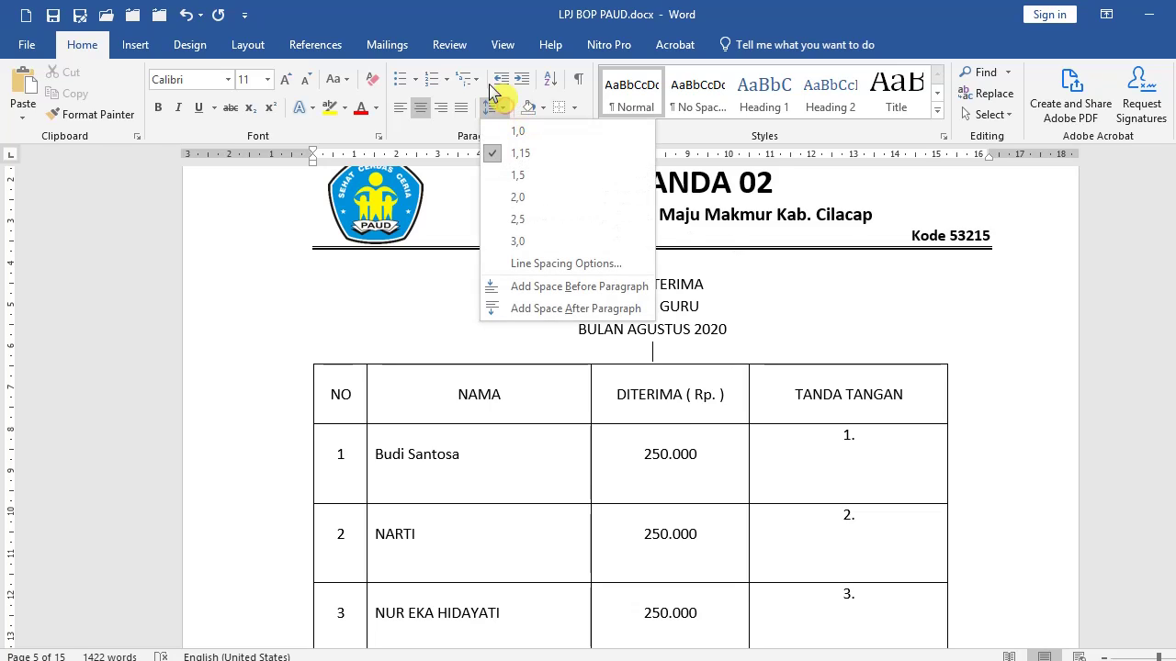
left_click(424, 302)
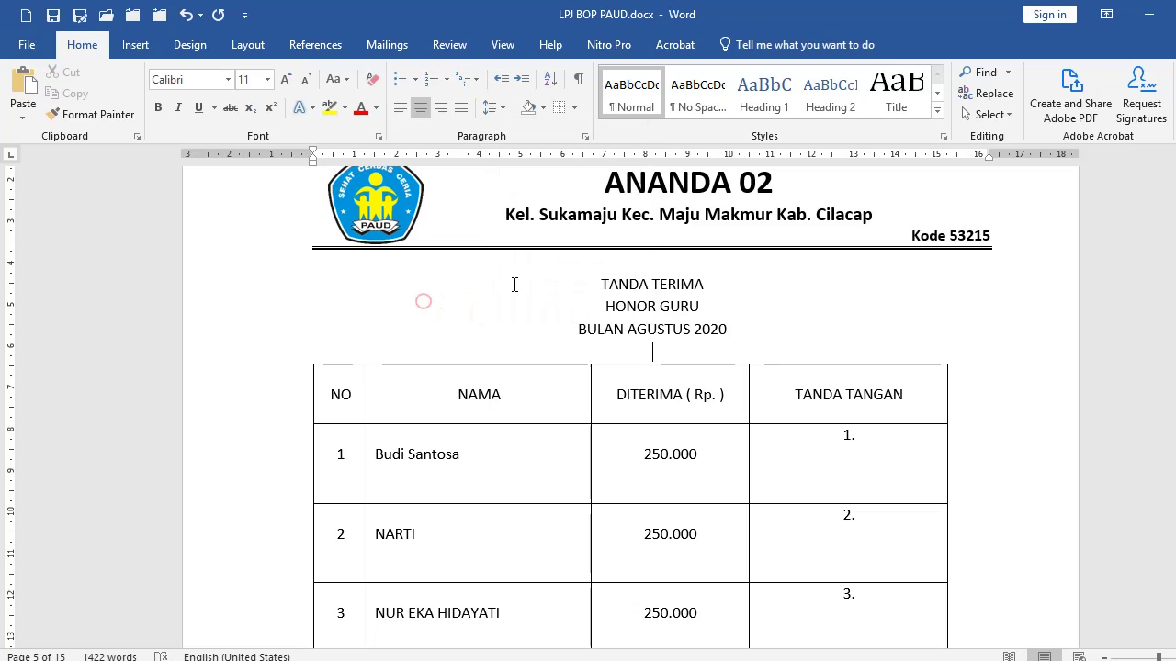
left_click_drag(270, 284, 264, 335)
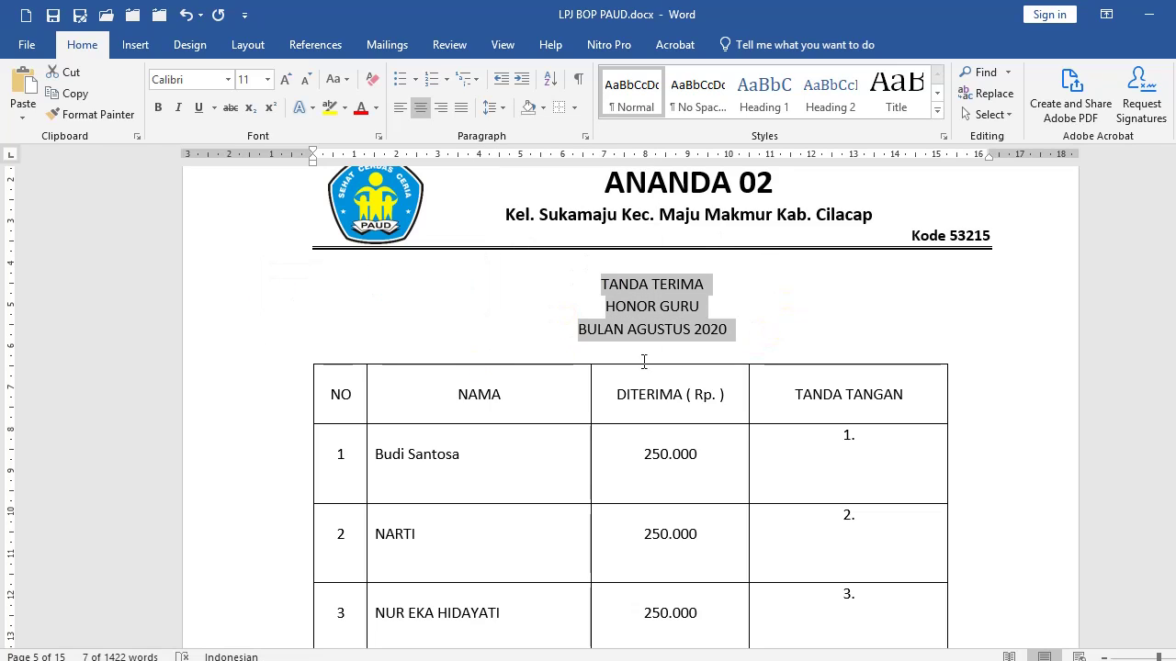
left_click(585, 136)
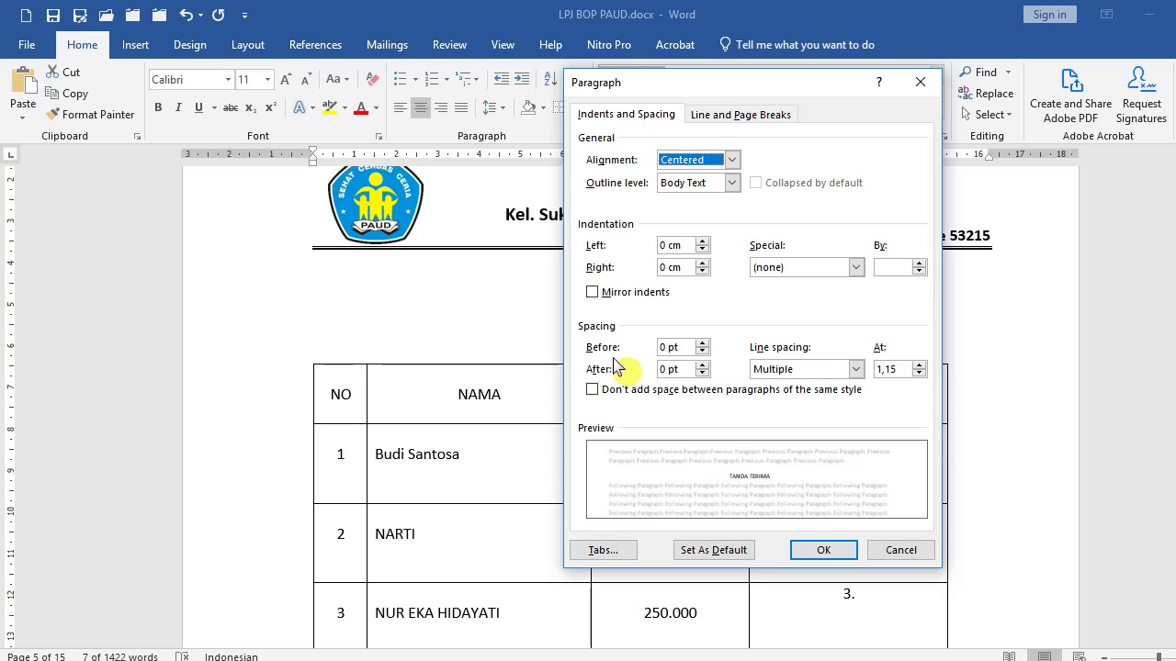
left_click_drag(700, 84, 899, 89)
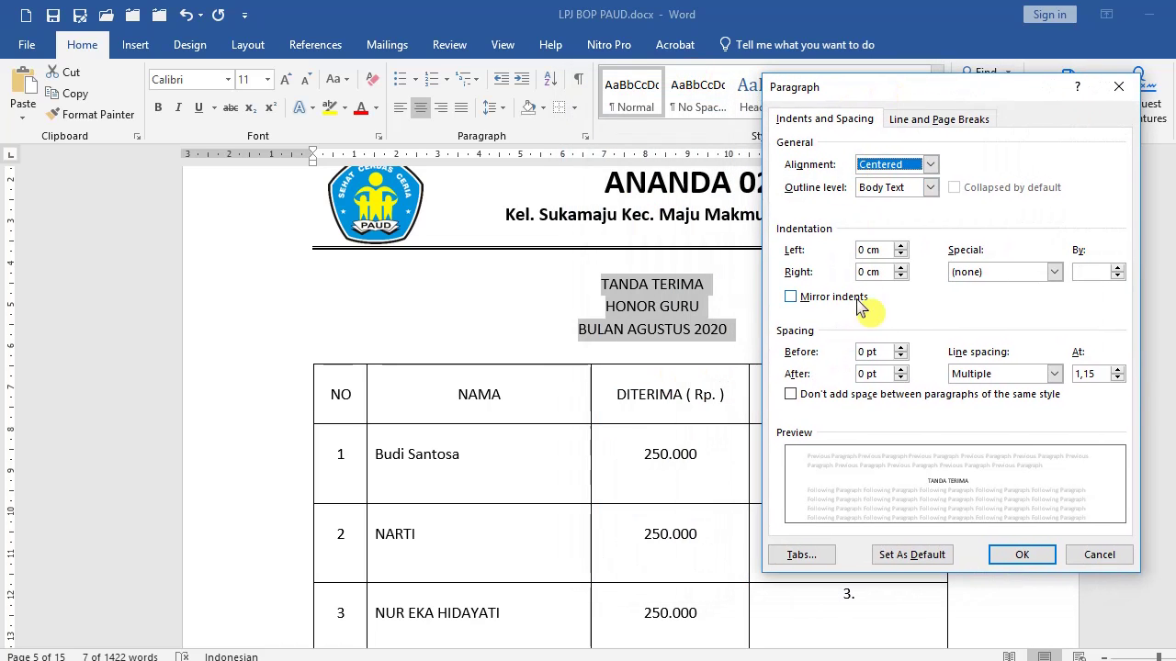
left_click(862, 373)
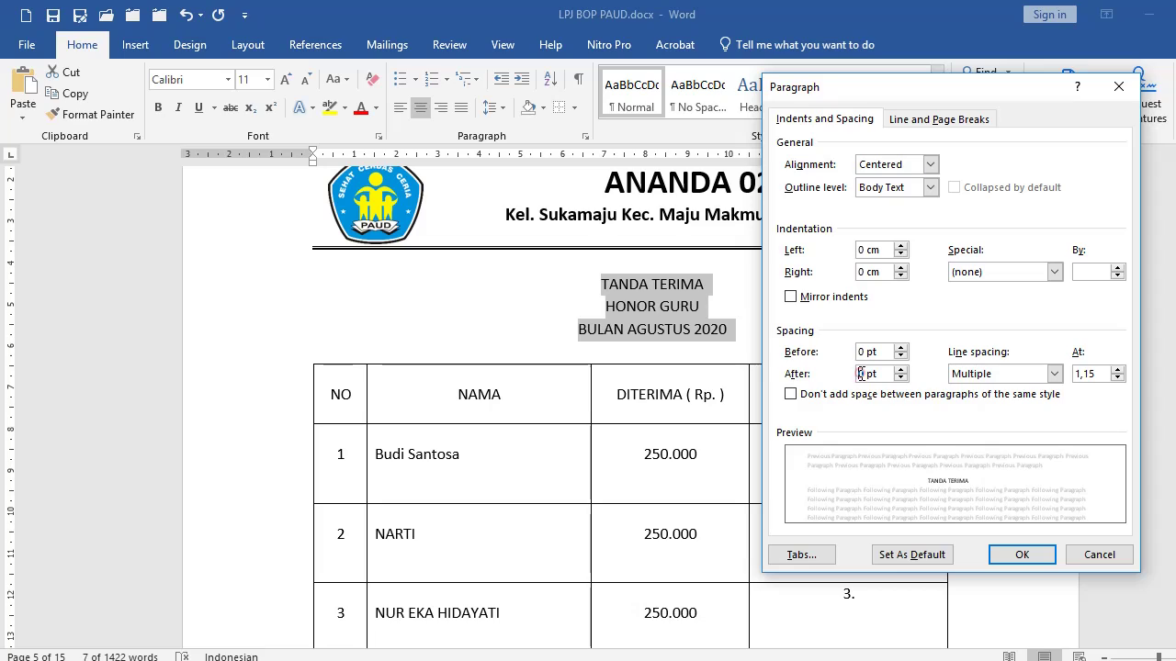
left_click(1098, 555)
Remove the blank line above the Demikian paragraph on page 2.
scroll(597, 362, "up", 12)
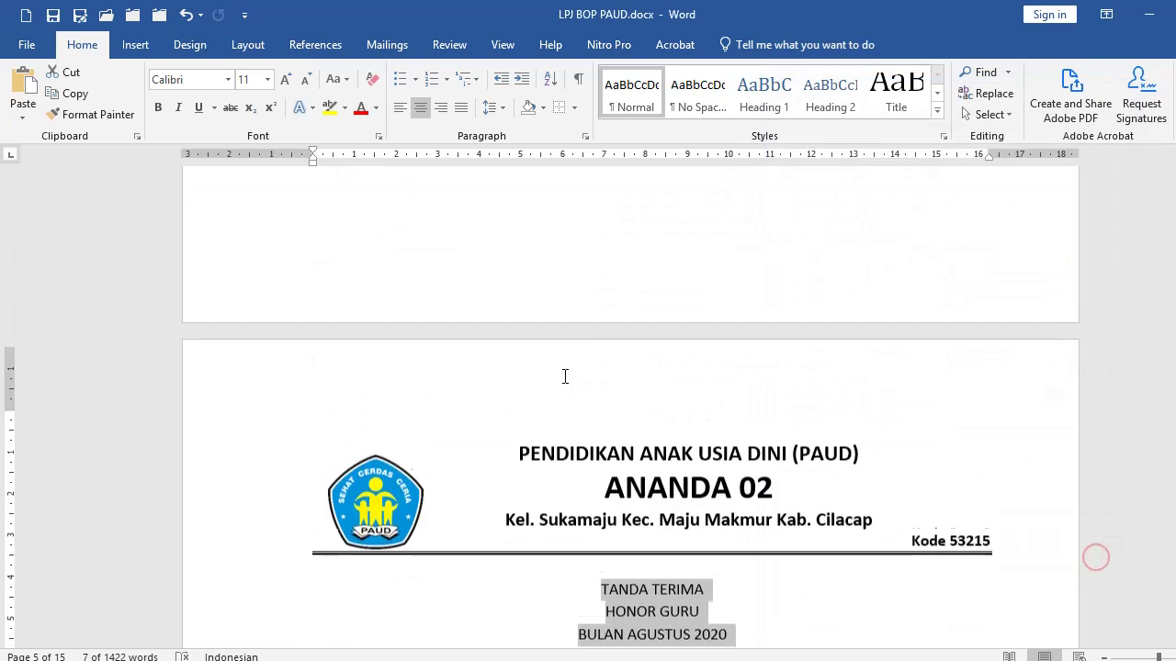
scroll(633, 351, "up", 20)
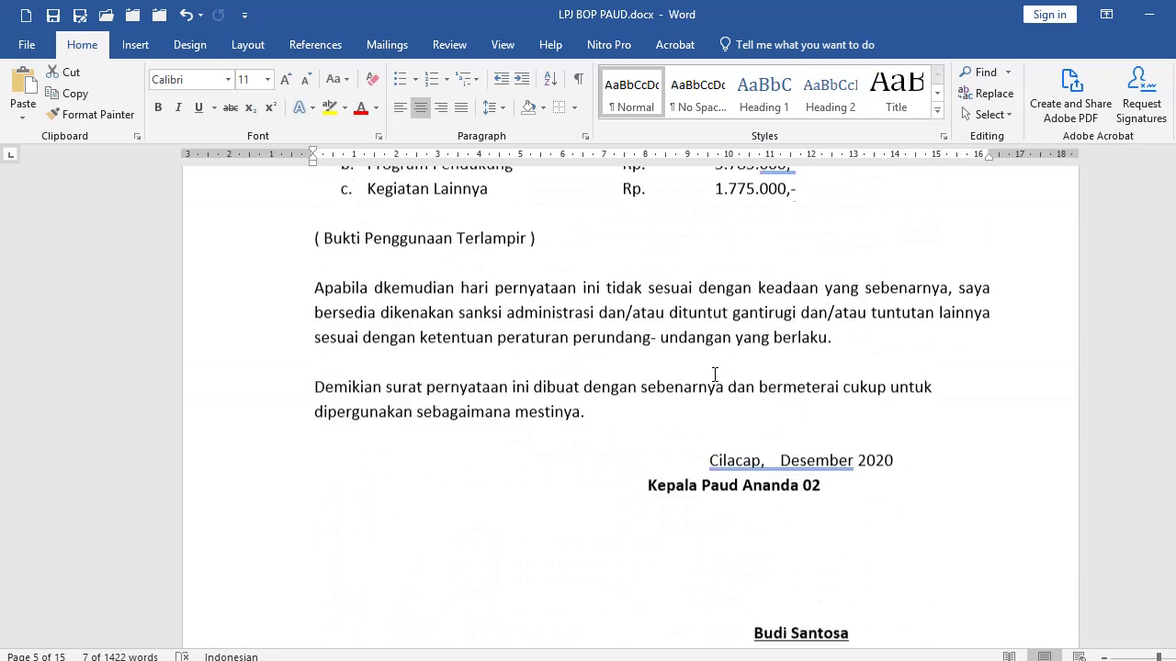
scroll(714, 374, "up", 20)
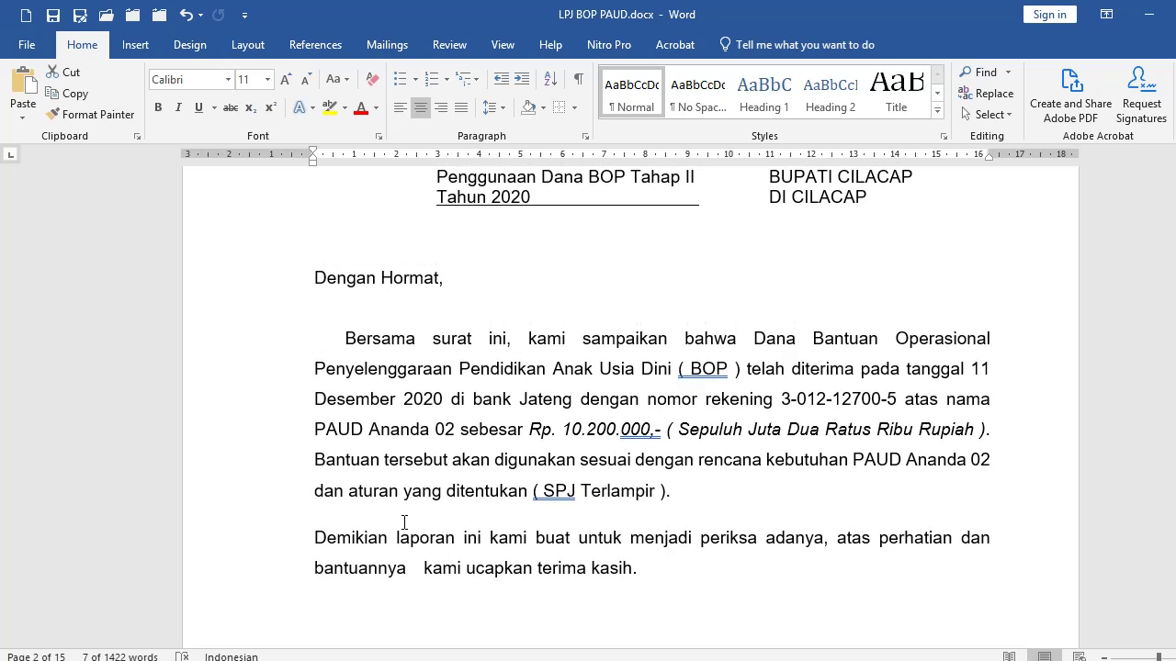
left_click(380, 521)
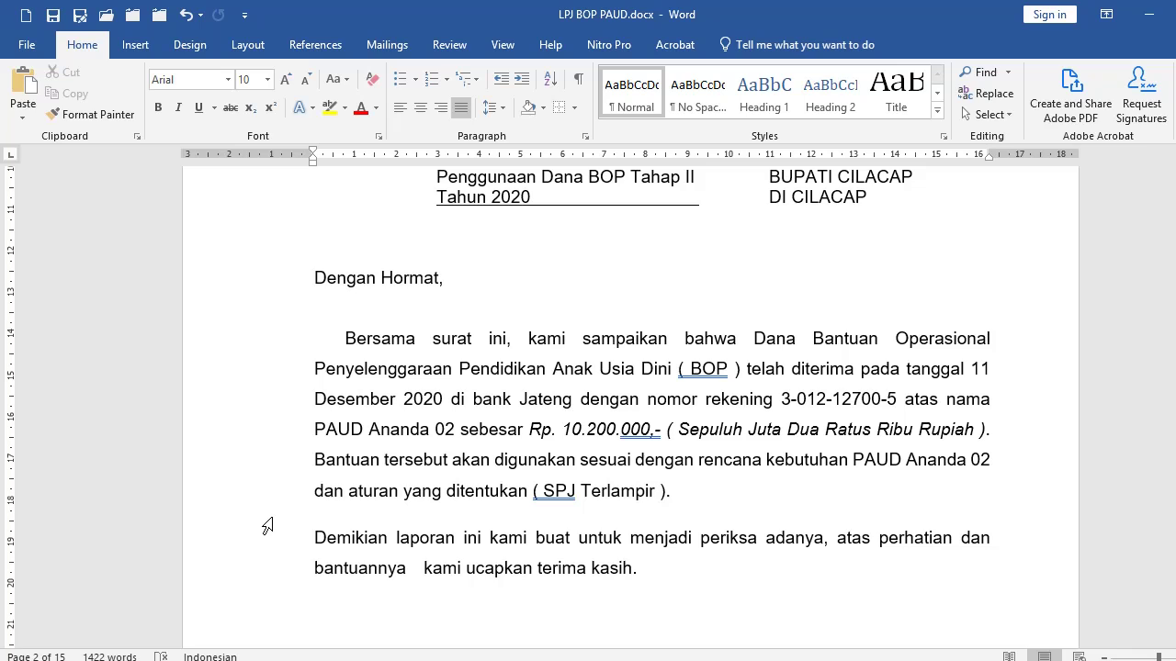
key("ctrl+z")
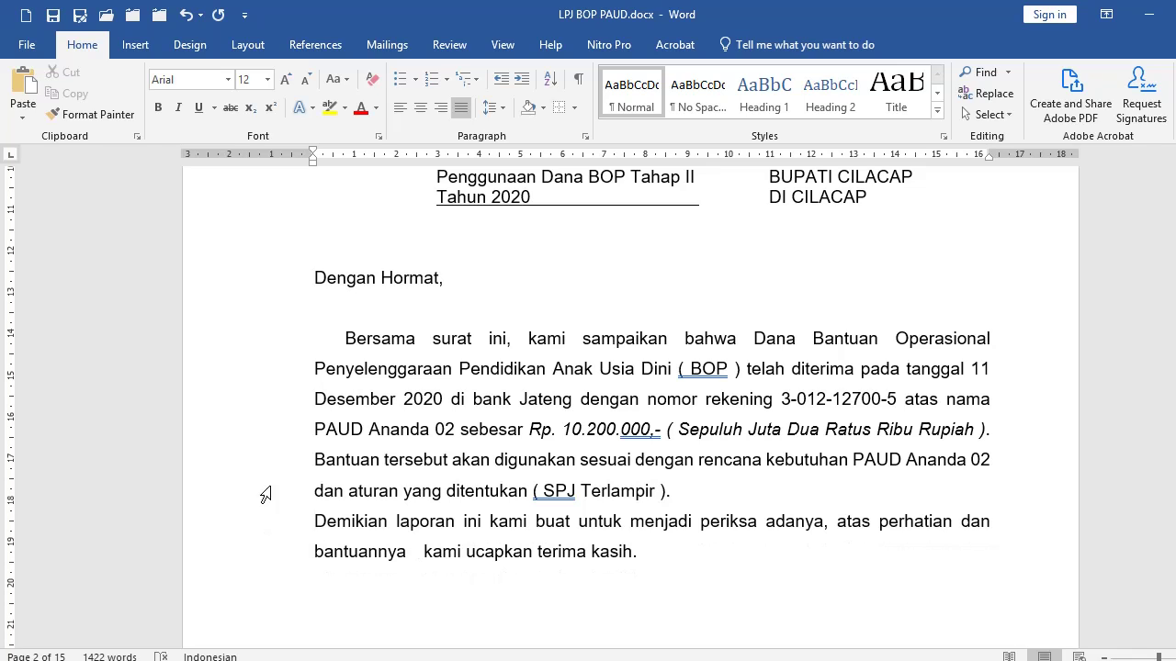
Give the Bersama and Demikian paragraphs 10 pt spacing after in the Paragraph dialog.
left_click_drag(265, 356, 264, 566)
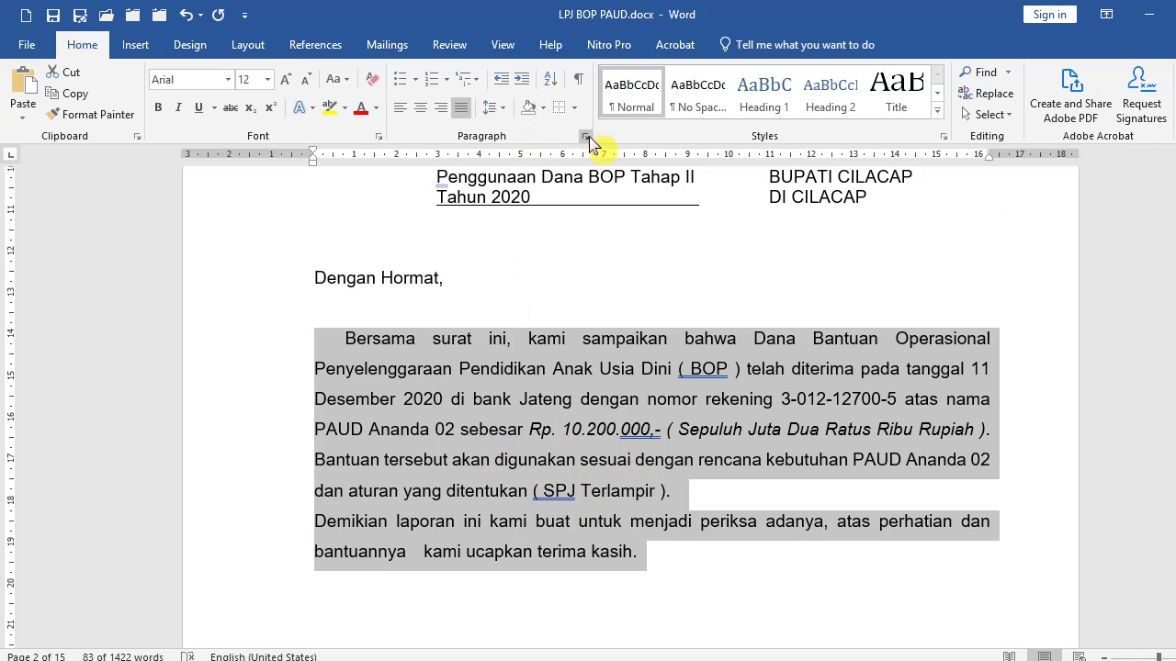
left_click(502, 111)
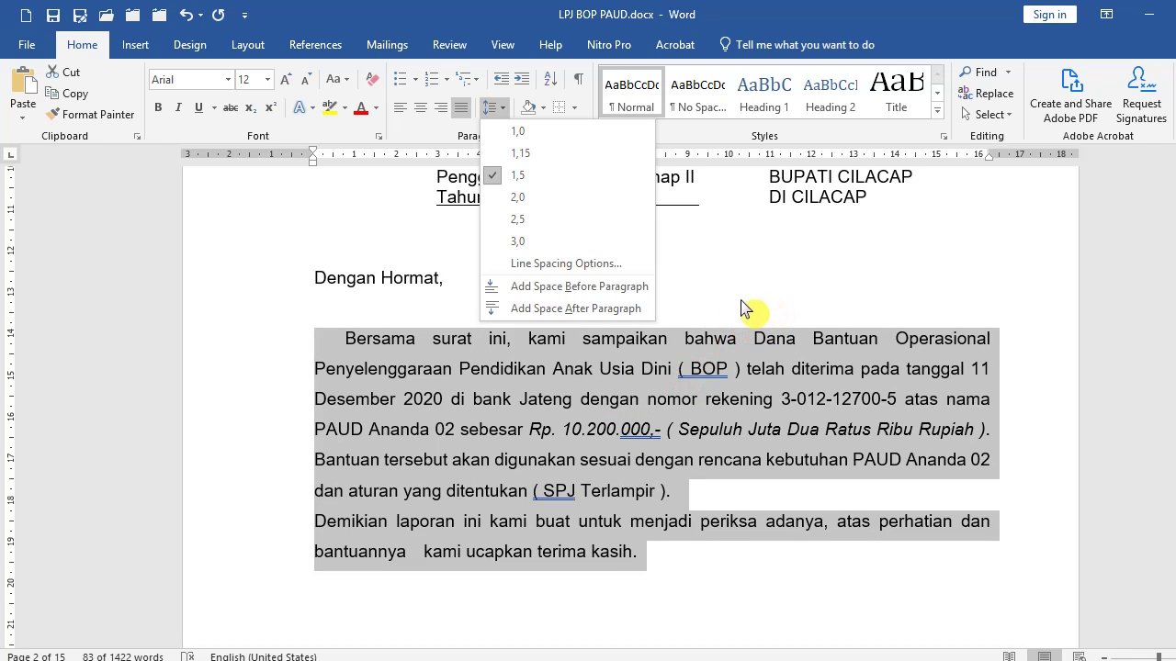
left_click(614, 311)
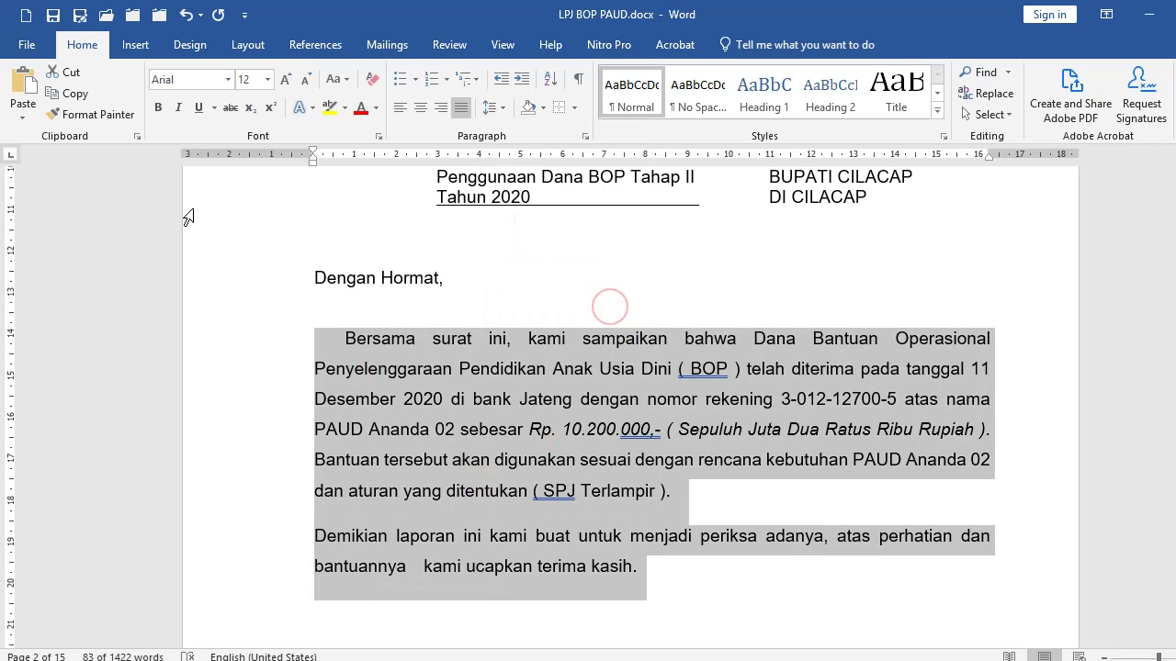
left_click(187, 16)
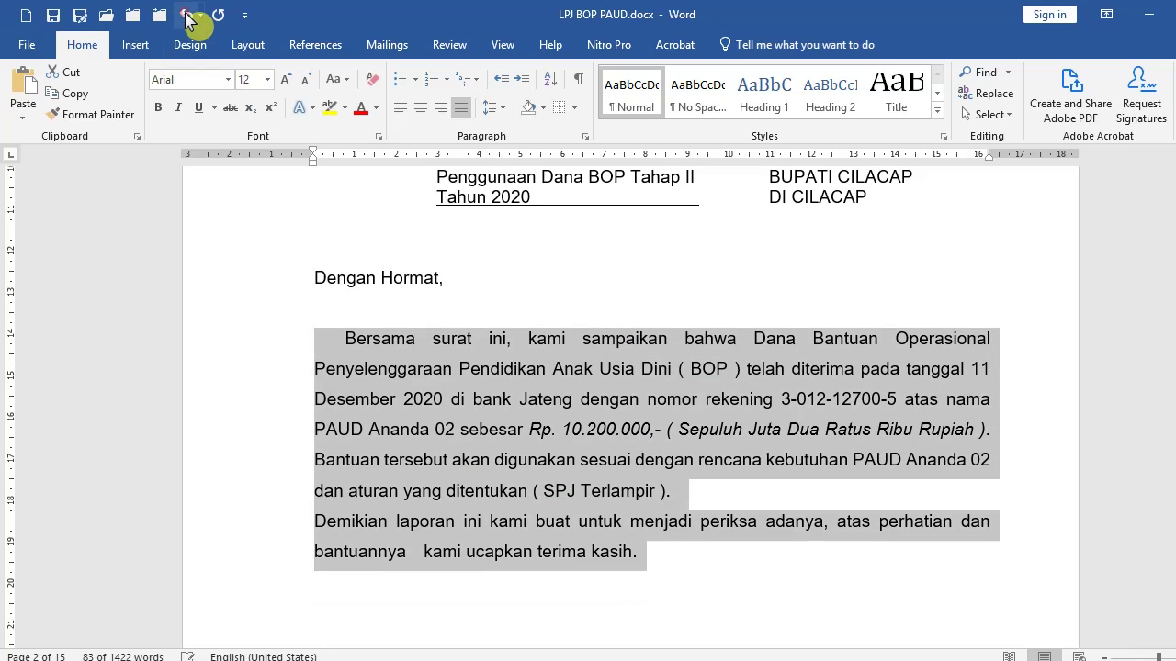
left_click(585, 137)
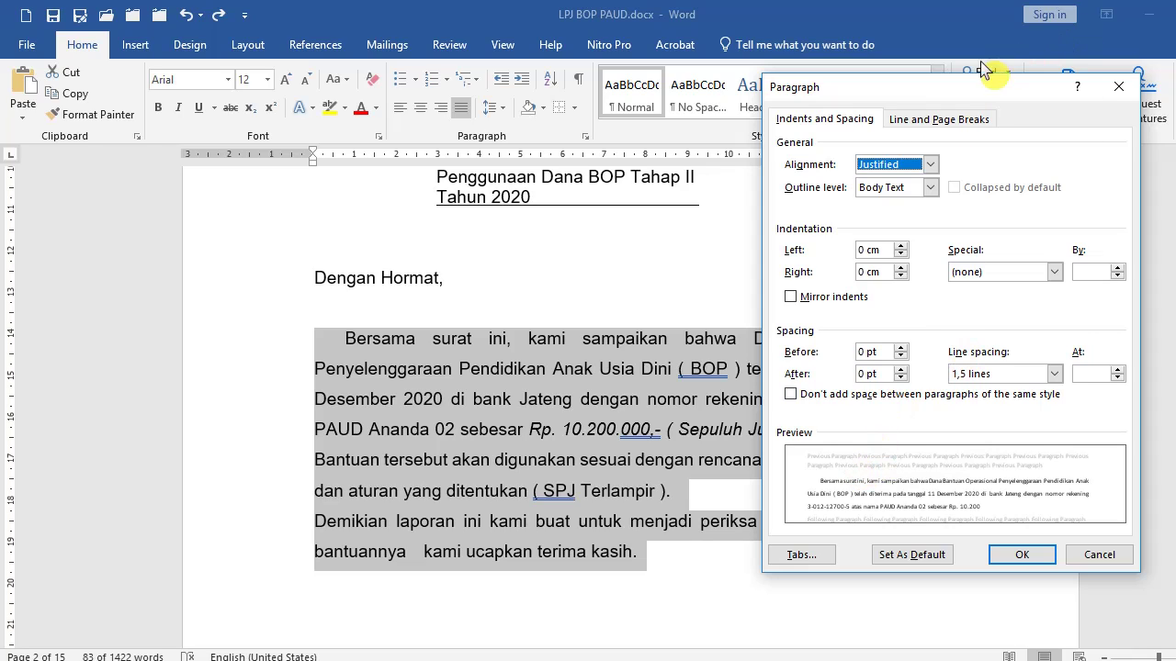
left_click(871, 374)
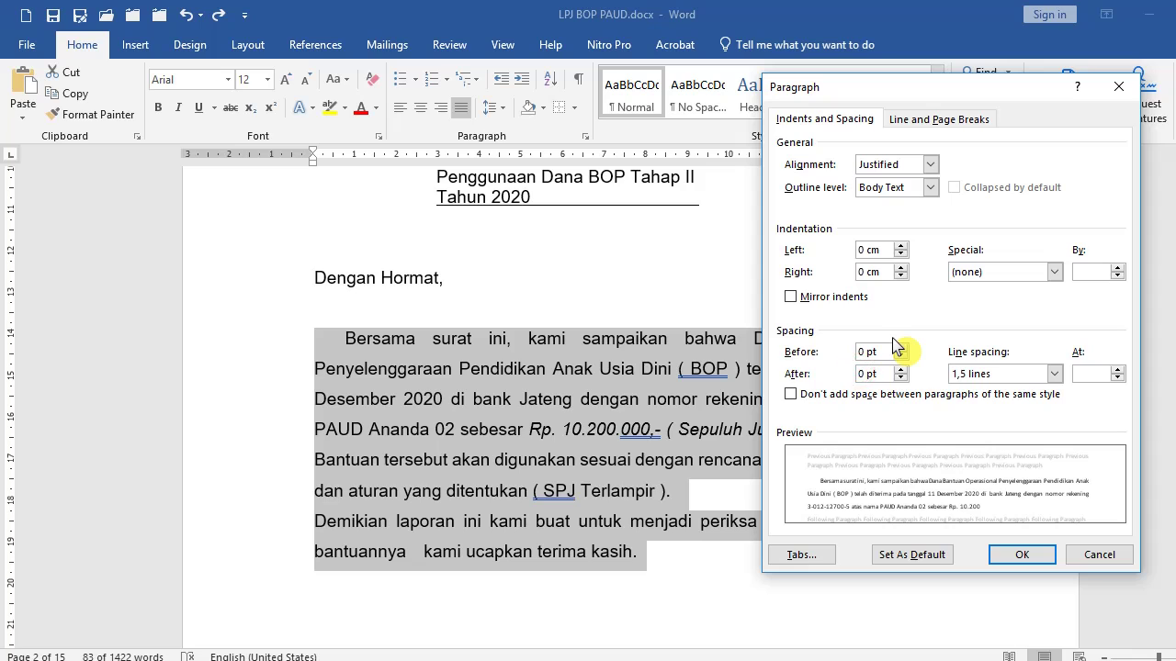
left_click(1015, 557)
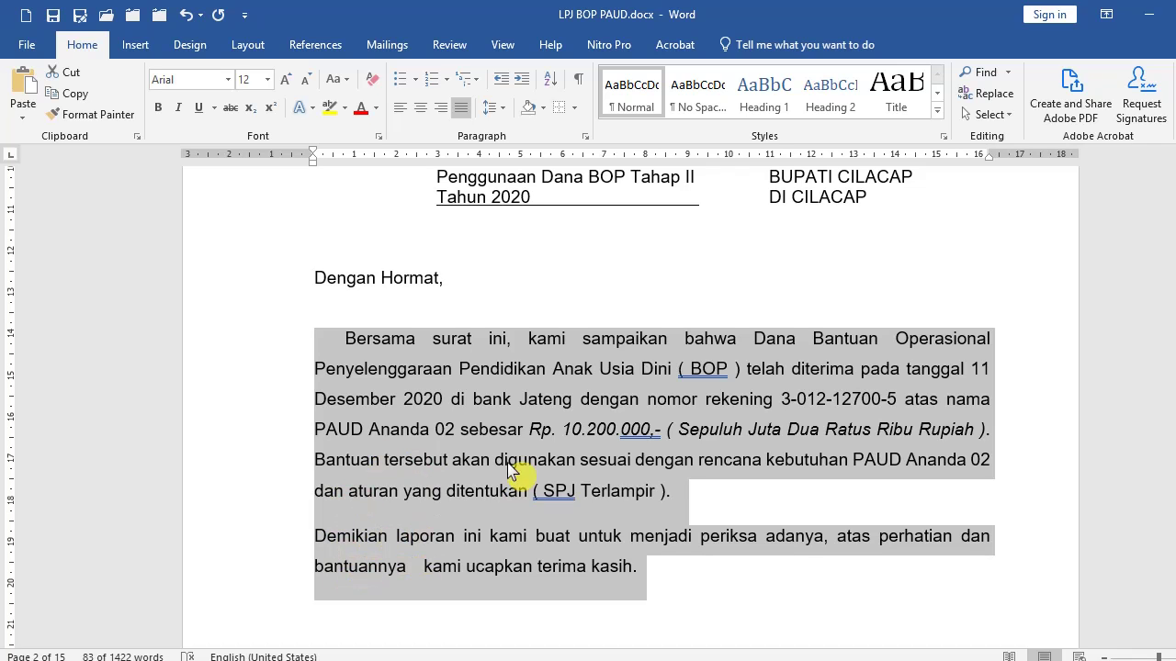
scroll(476, 494, "down", 15)
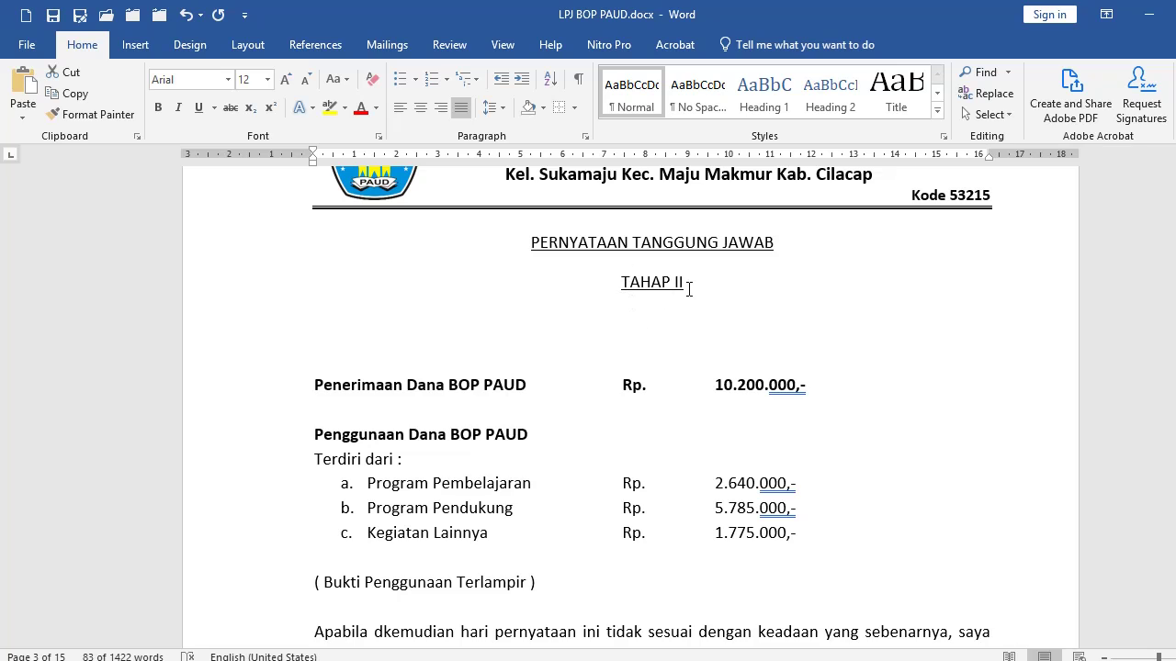
Remove the space after the PERNYATAAN TANGGUNG JAWAB and TAHAP II heading lines.
left_click(201, 285)
left_click(193, 266, "shift")
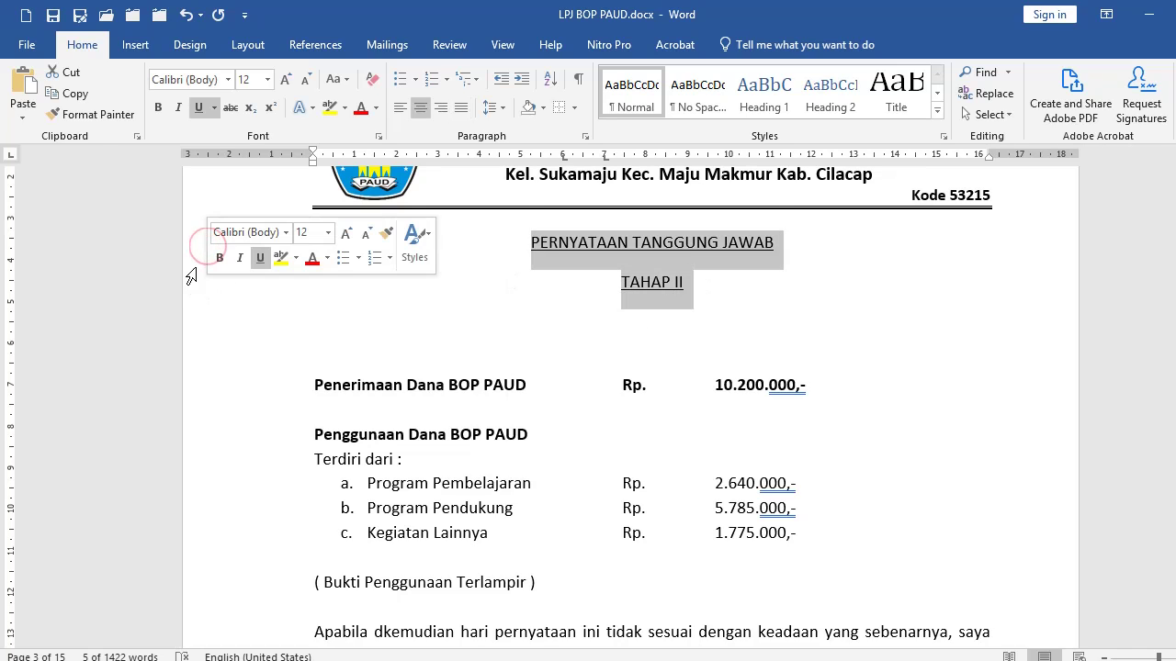
left_click(493, 107)
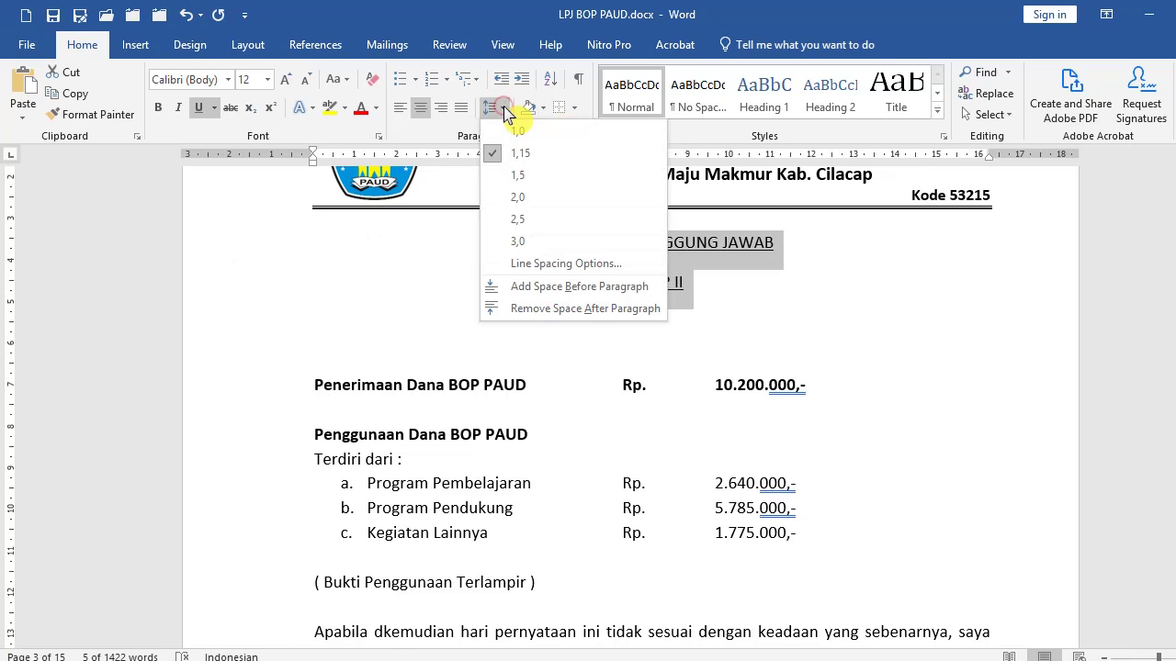
left_click(530, 313)
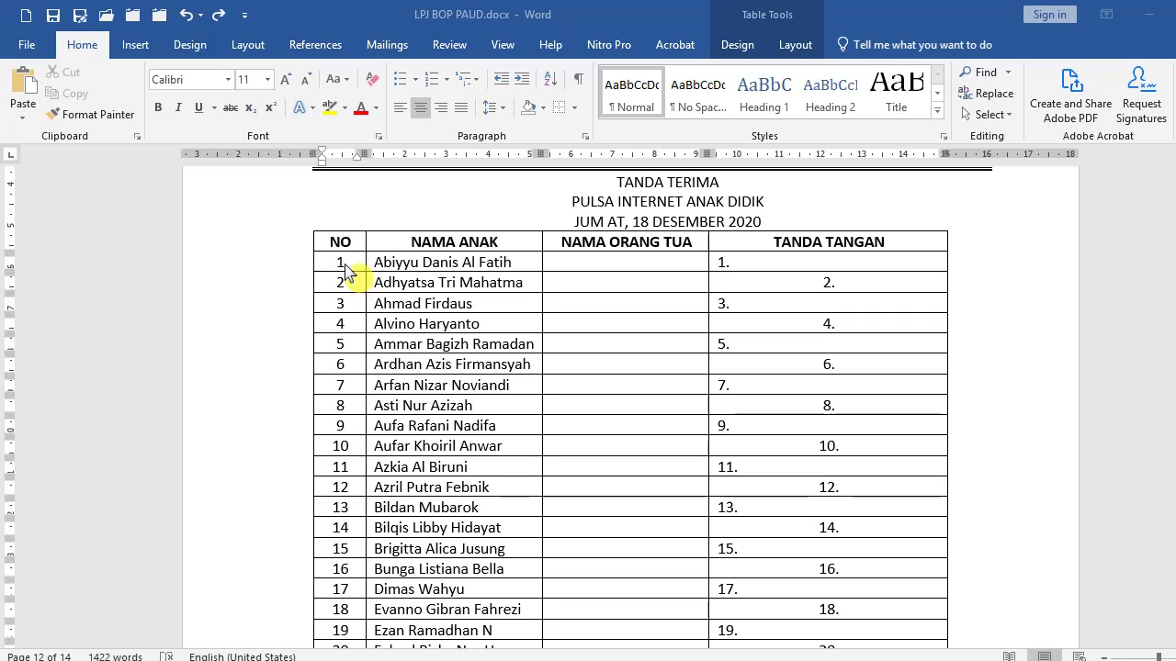
Delete the typed numbers from the NO column of the Pulsa Internet table.
left_click(591, 264)
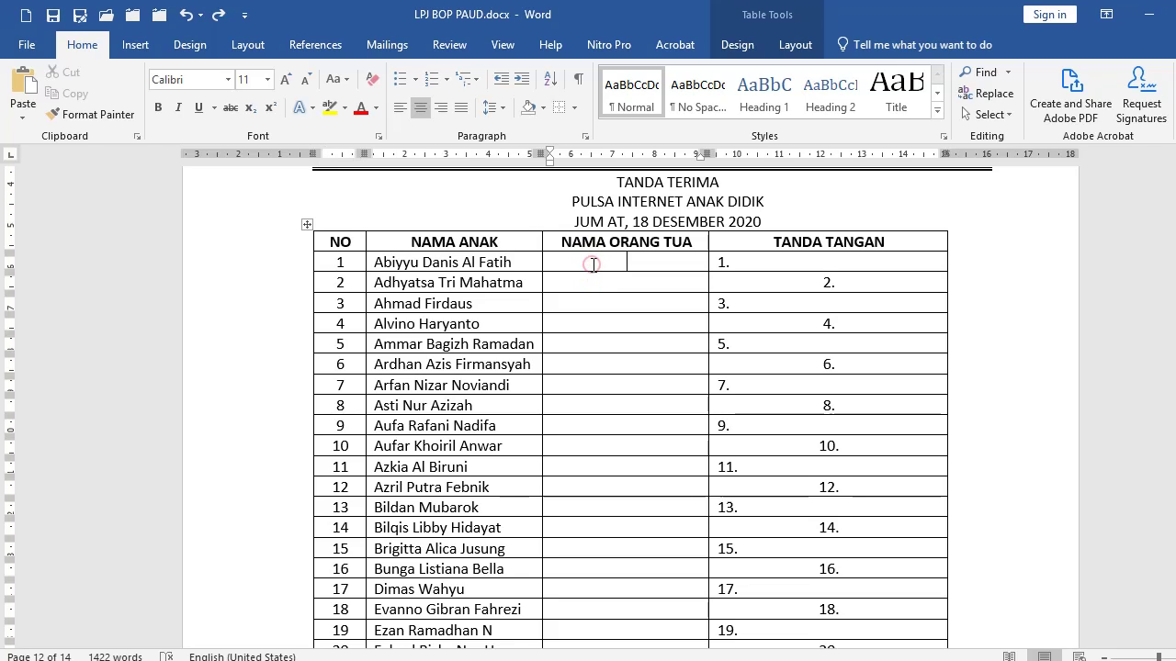
left_click(325, 263)
scroll(388, 368, "down", 9)
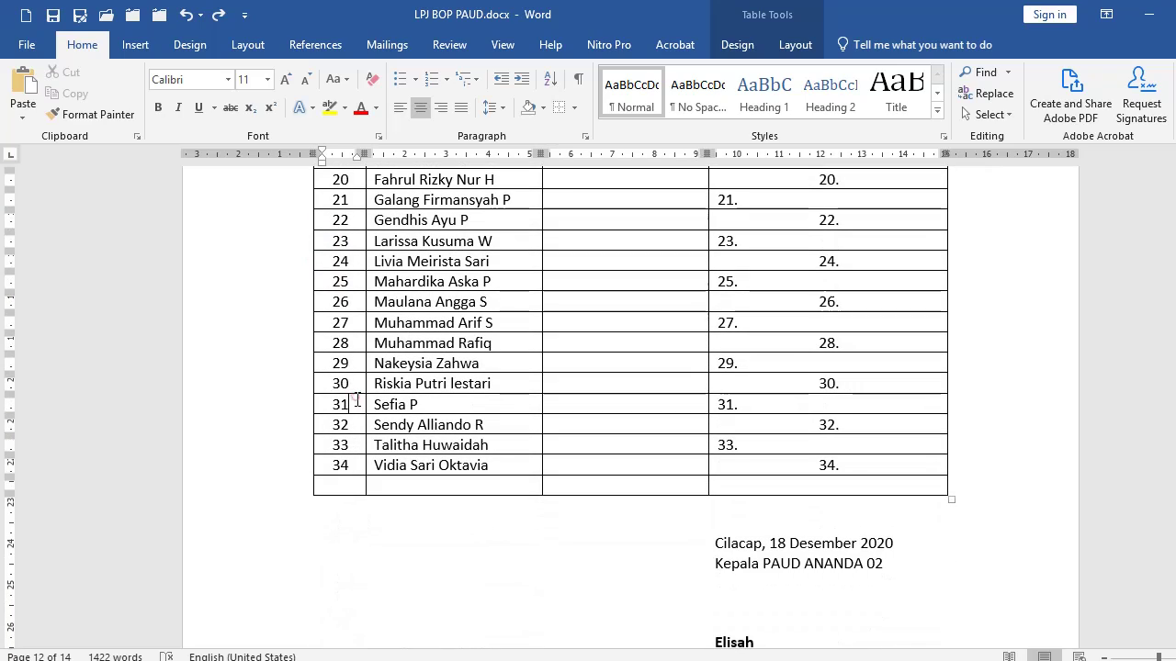
scroll(347, 441, "up", 9)
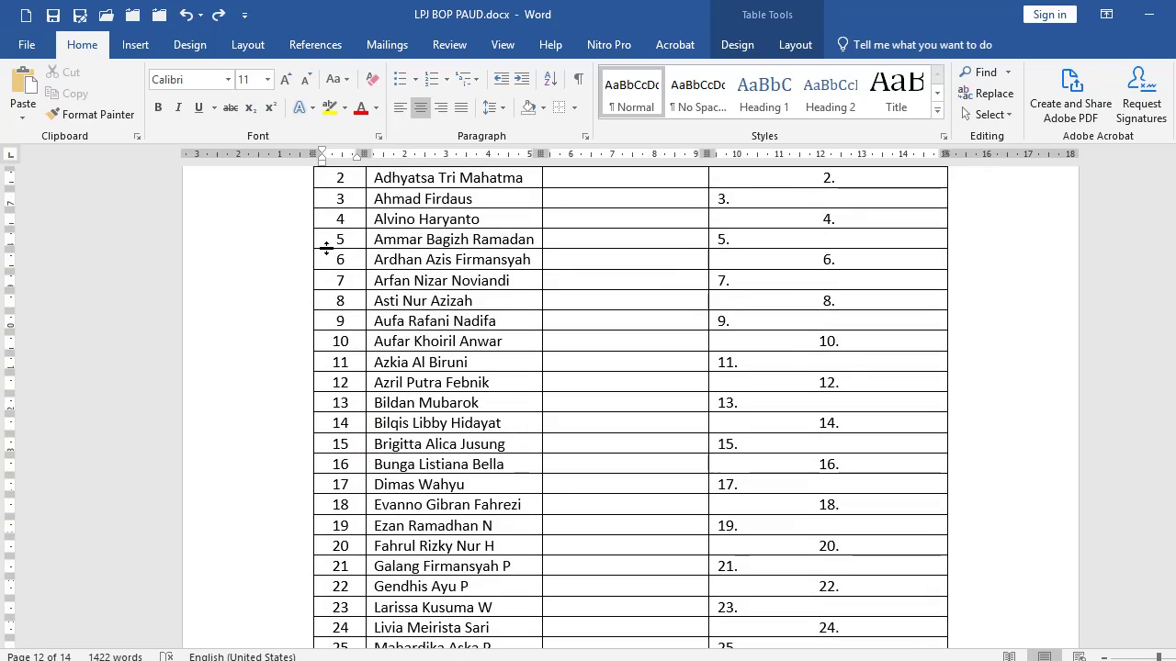
scroll(327, 248, "up", 1)
scroll(361, 575, "down", 6)
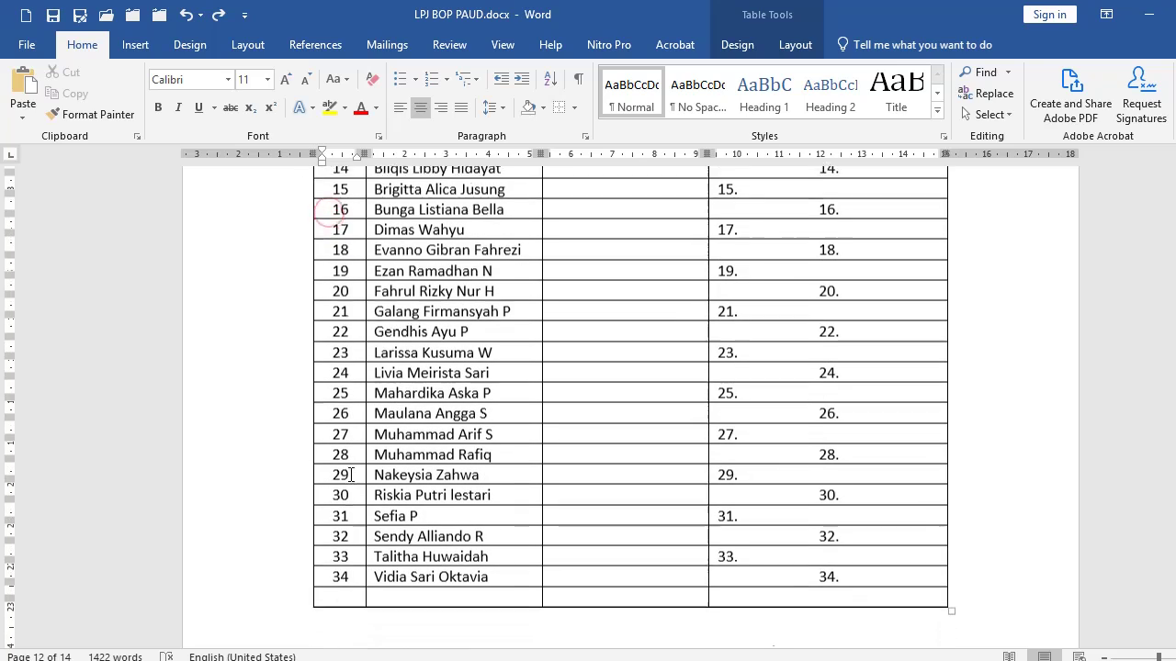
left_click_drag(352, 570, 349, 588)
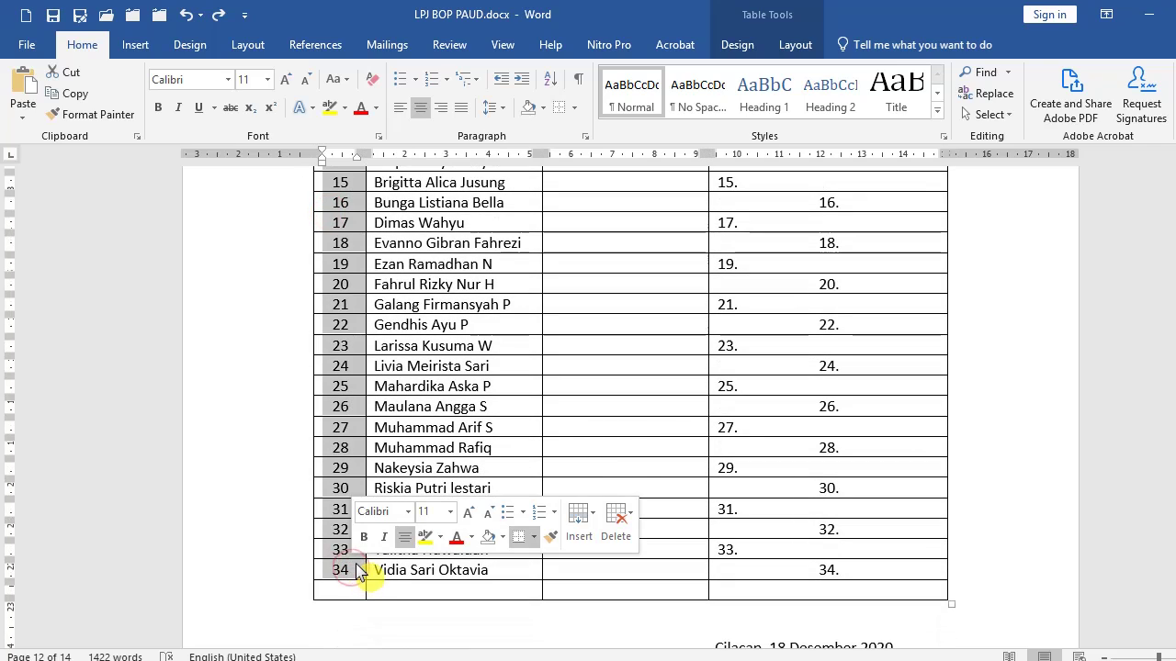
key("Delete")
Apply 1. 2. 3. numbering to the first NO cell and align it left.
scroll(349, 453, "up", 4)
scroll(349, 453, "up", 4)
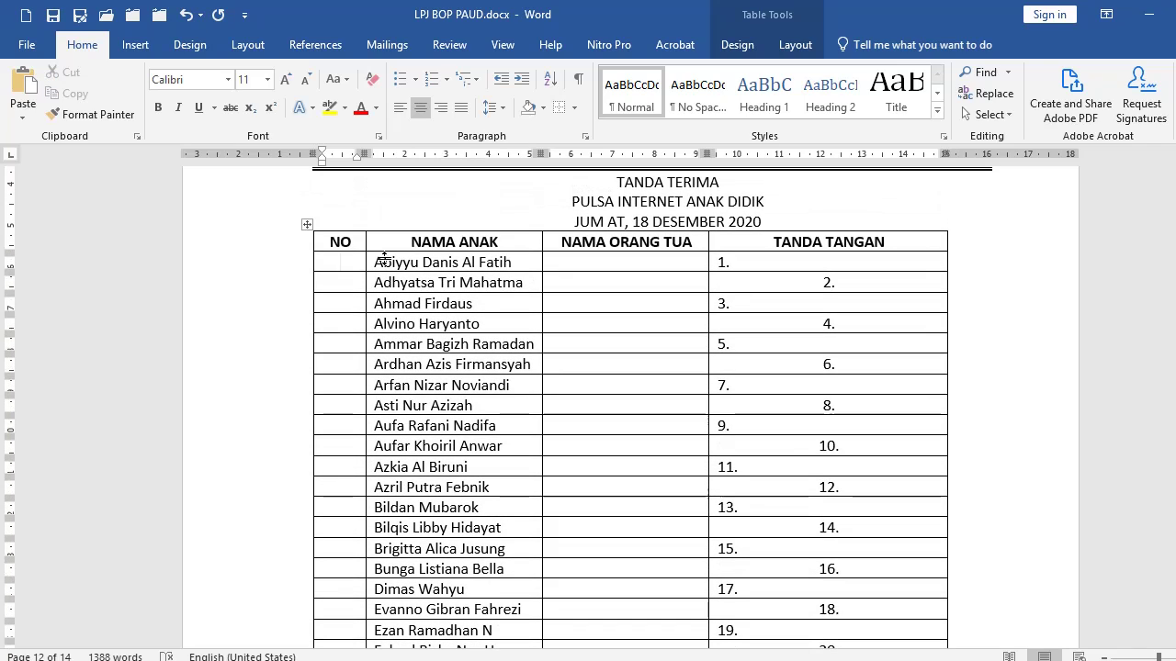
left_click(448, 83)
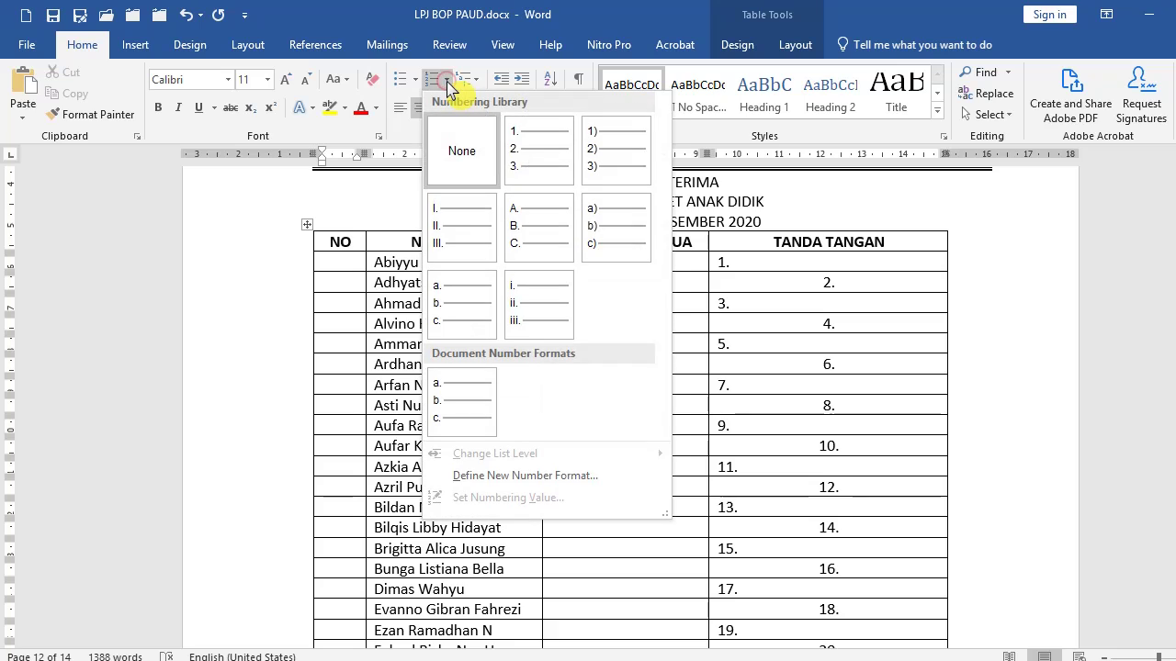
left_click(525, 153)
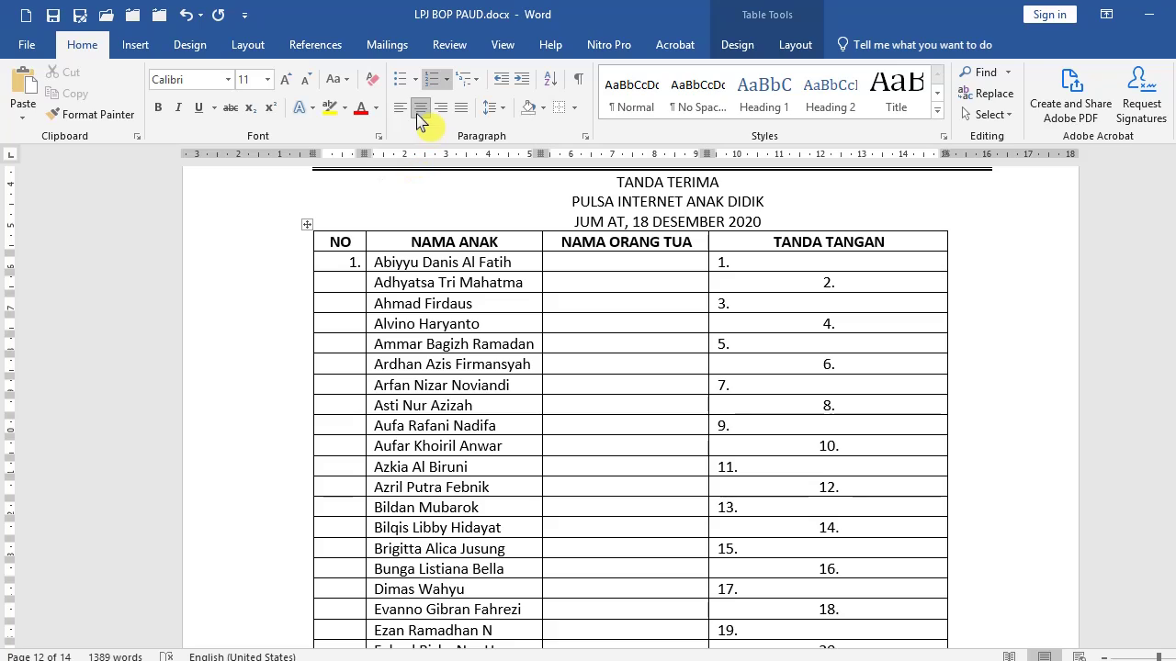
left_click(504, 82)
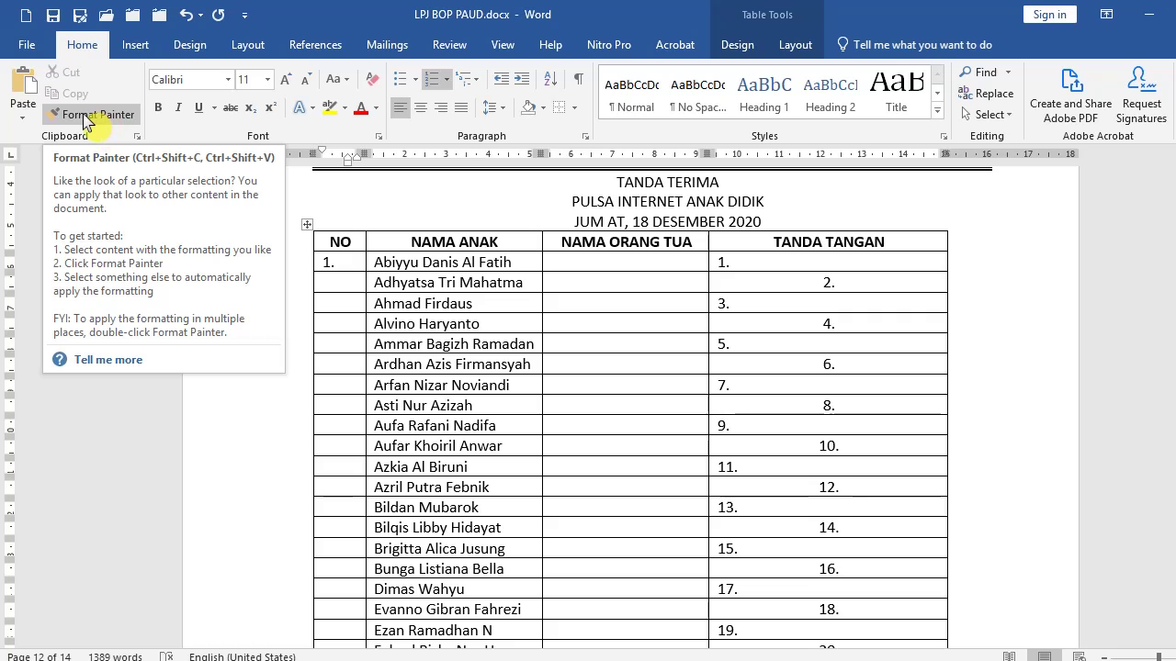
Copy the first NO cell's numbering down the NO column, undoing the stray TANDA TANGAN numbers.
left_click(87, 118)
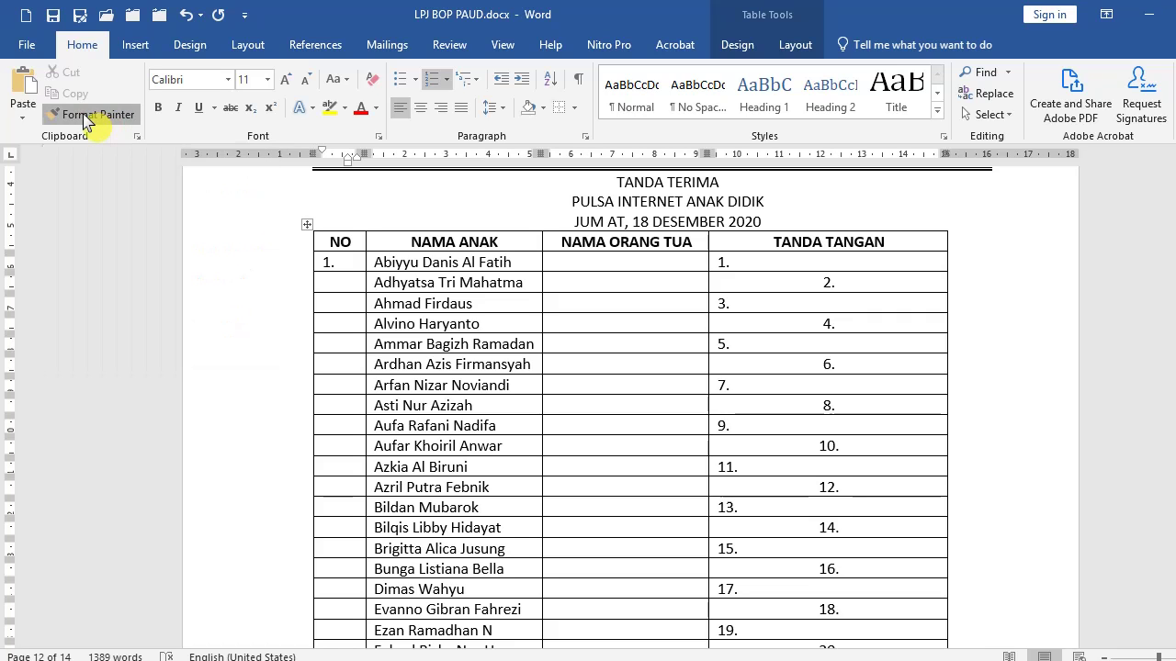
scroll(252, 321, "down", 3)
scroll(334, 247, "up", 1)
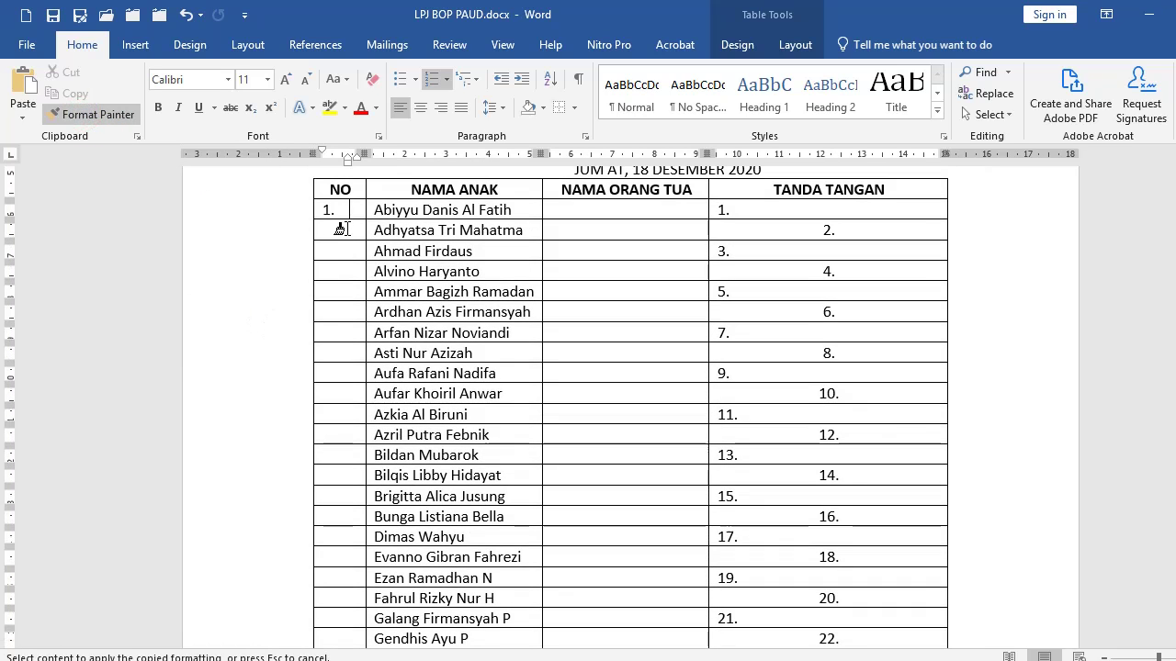
mouse_move(341, 228)
left_mouse_down()
mouse_move(336, 653)
mouse_move(312, 646)
mouse_move(351, 519)
left_mouse_up()
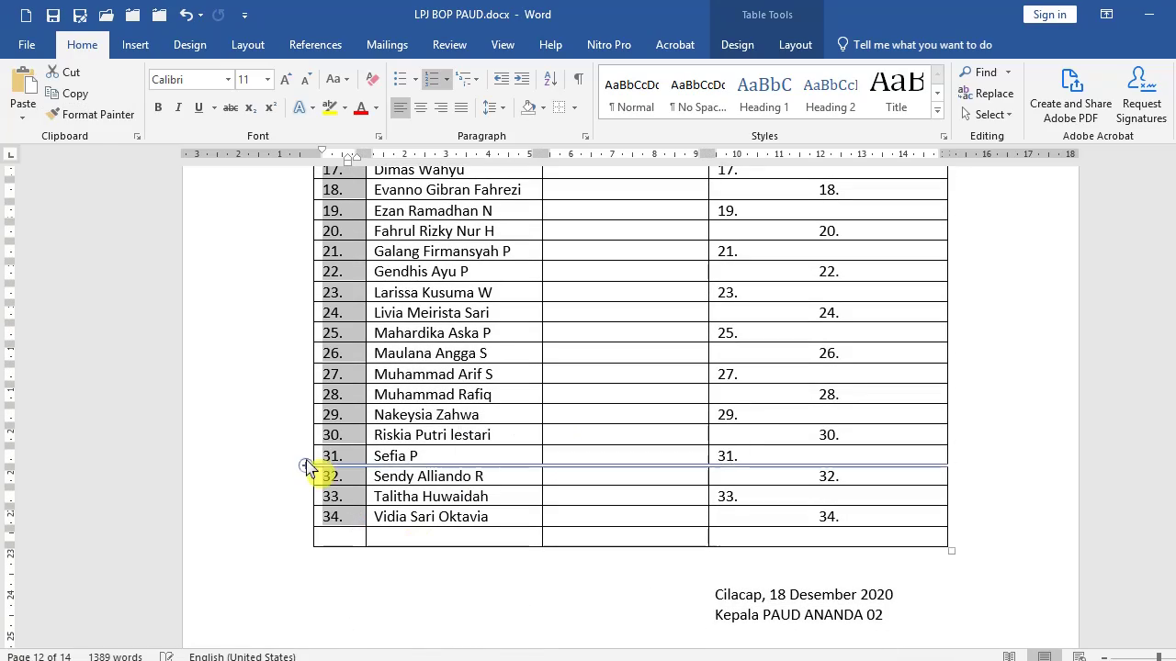
scroll(334, 451, "up", 7)
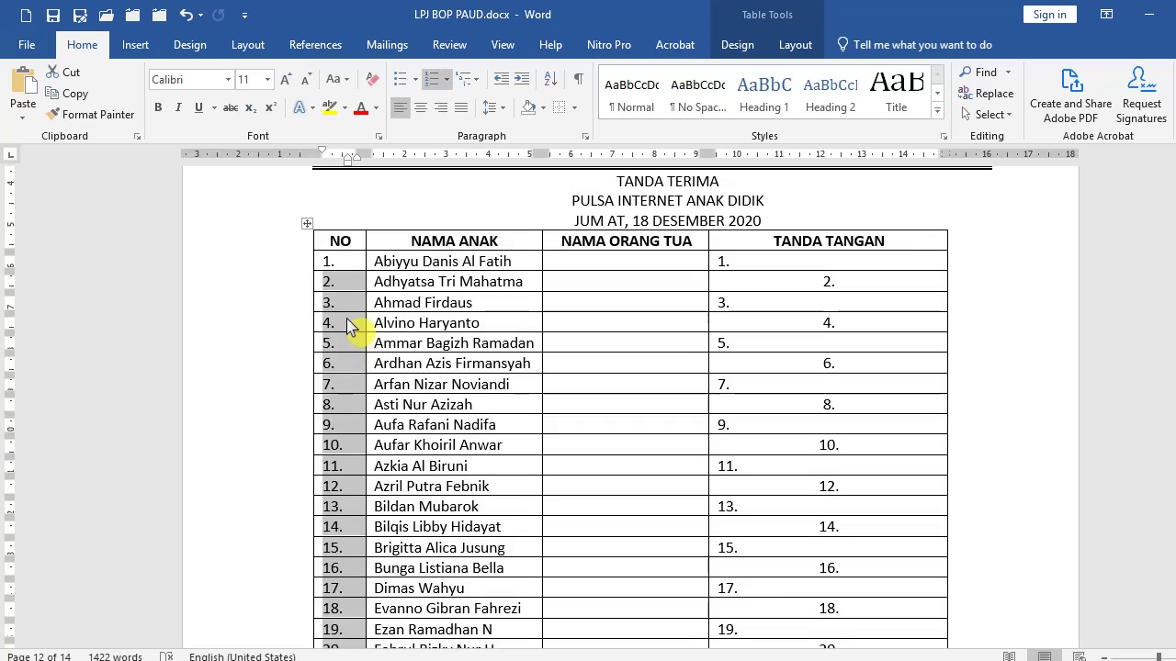
left_click(345, 317)
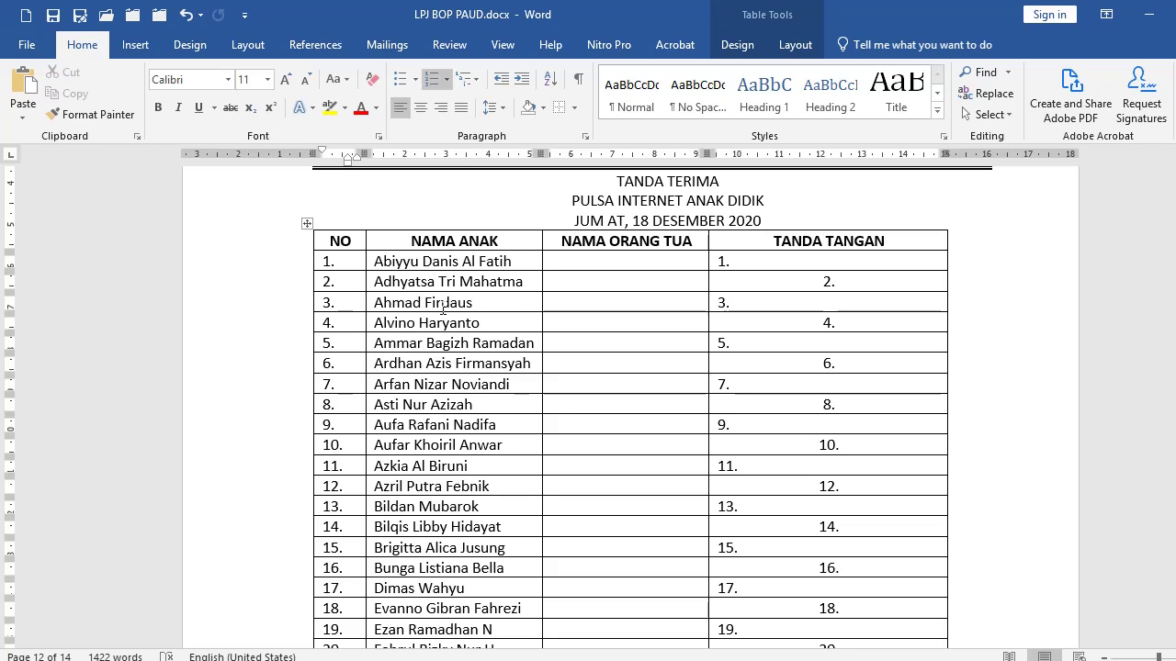
key("ctrl+z")
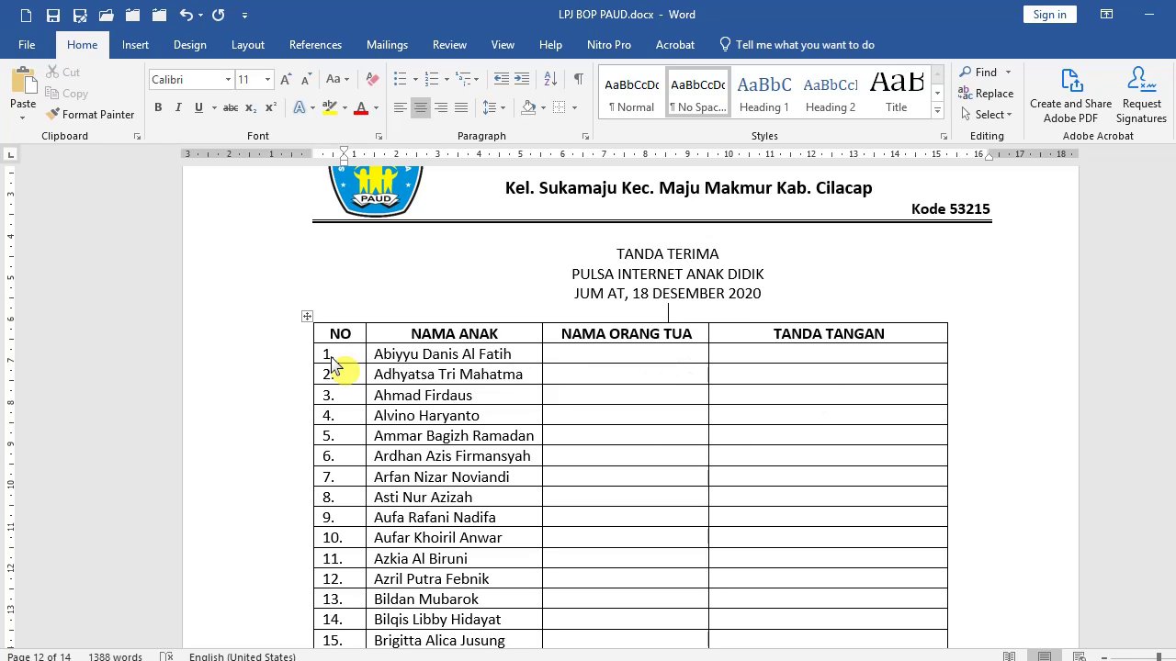
Type trial 1. and 2. in the first TANDA TANGAN cells, then delete them.
left_click(794, 358)
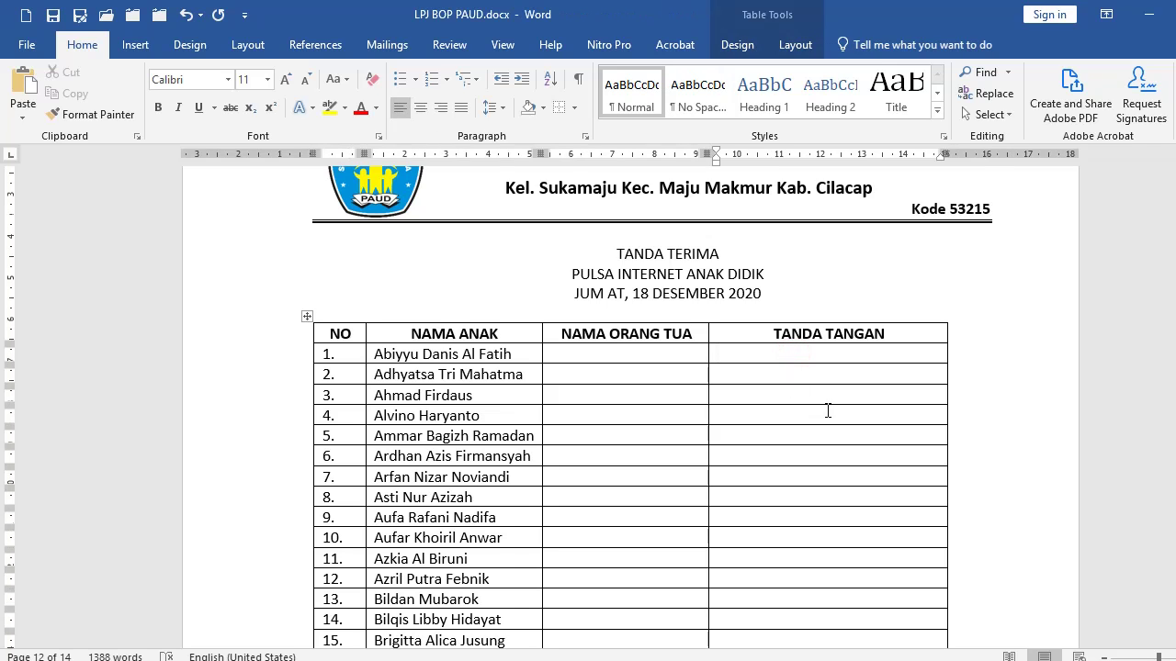
scroll(827, 411, "down", 1)
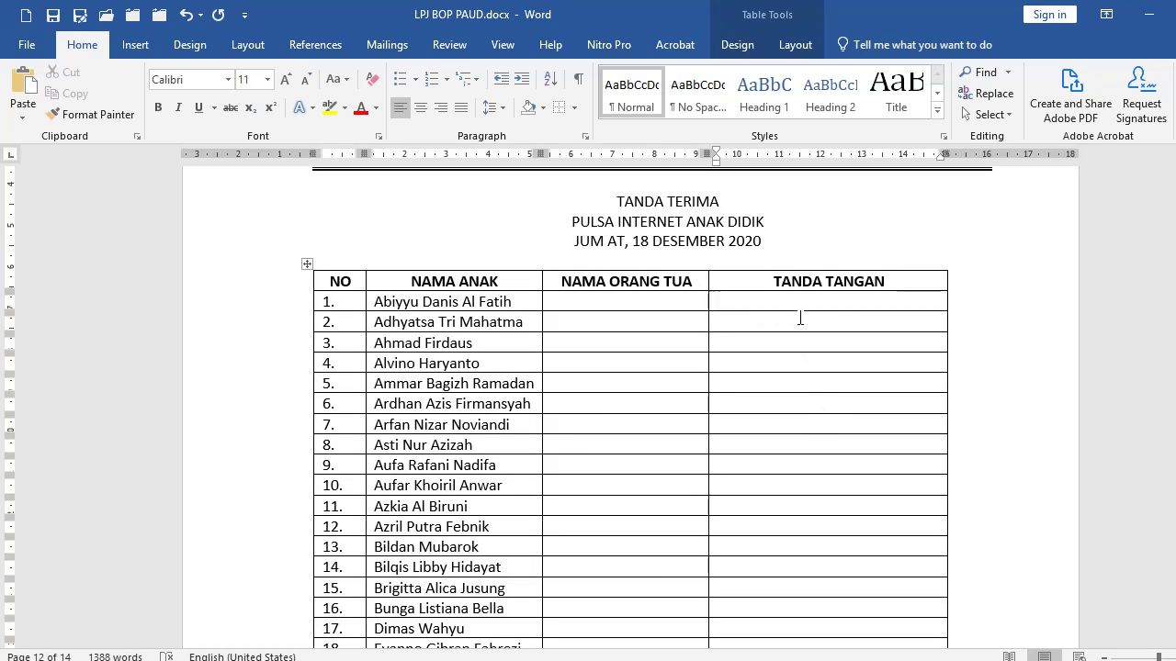
type("1.")
left_click(800, 318)
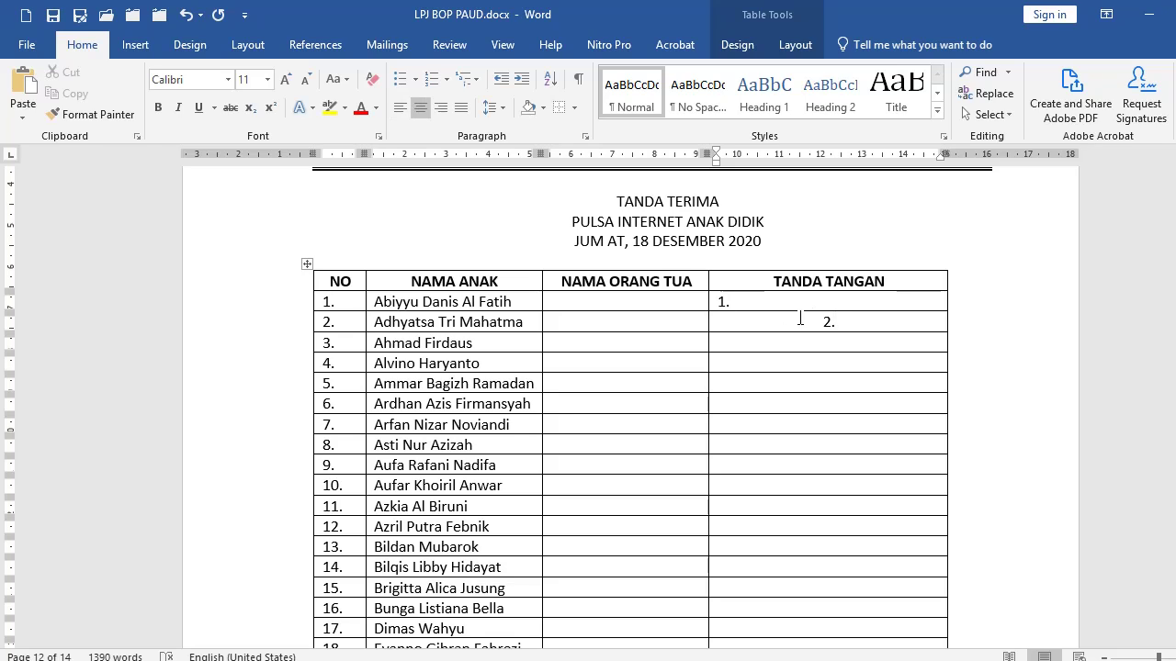
type("2.")
key("Down")
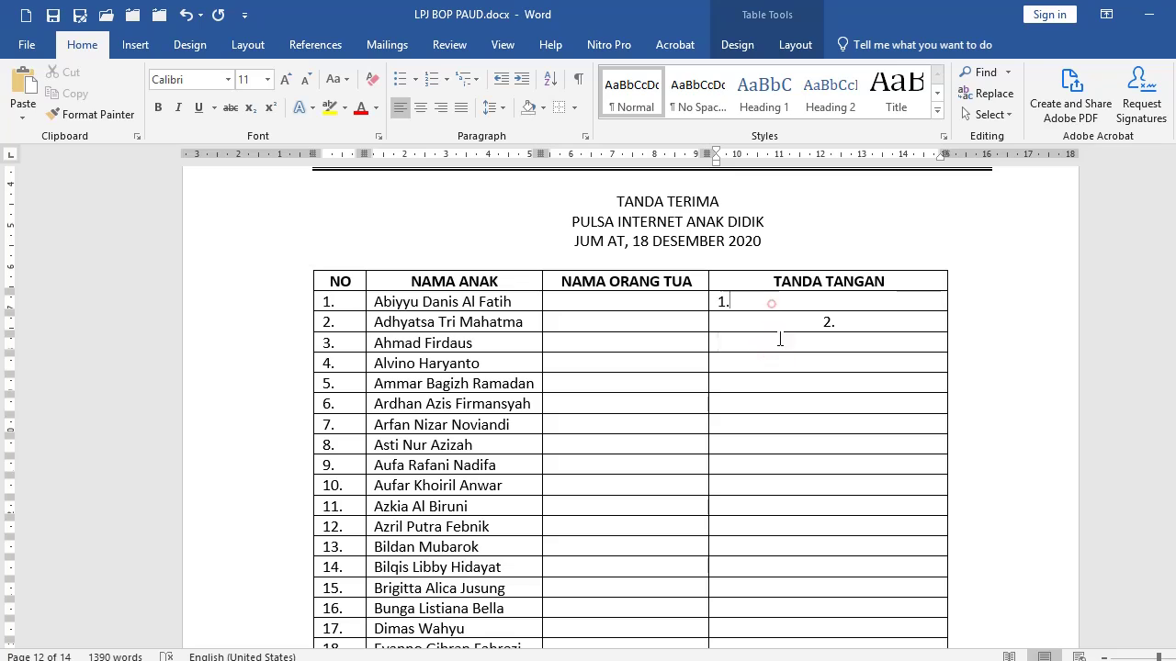
left_click_drag(772, 304, 787, 358)
key("Delete")
Apply automatic numbering to the first TANDA TANGAN cell.
left_click(448, 80)
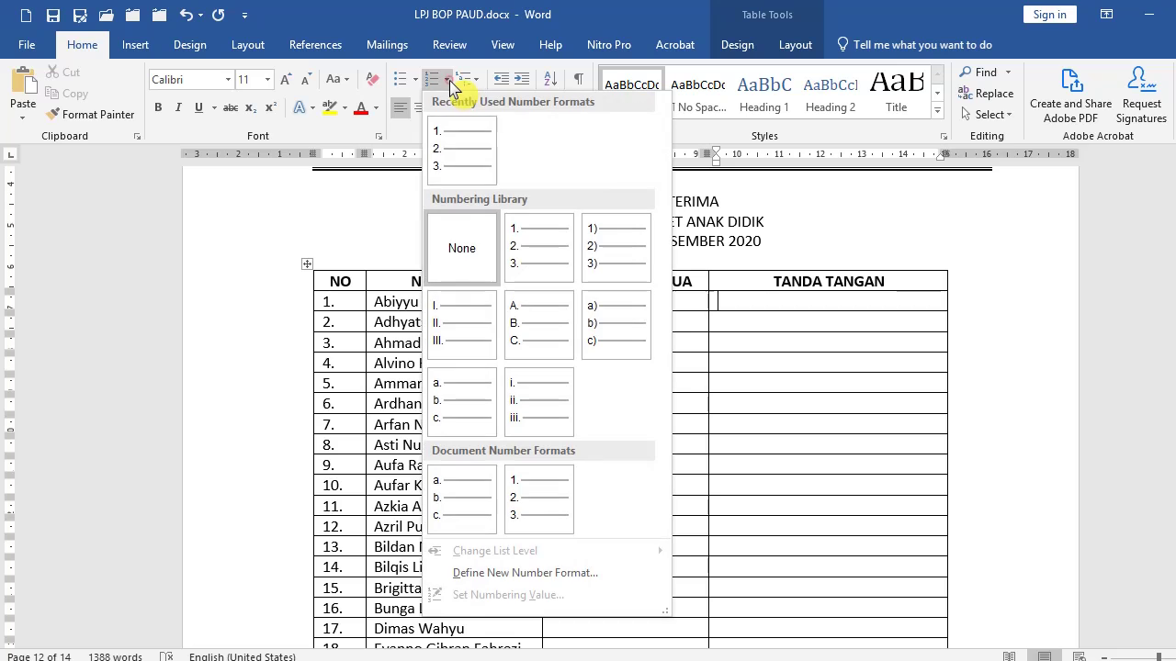
left_click(459, 149)
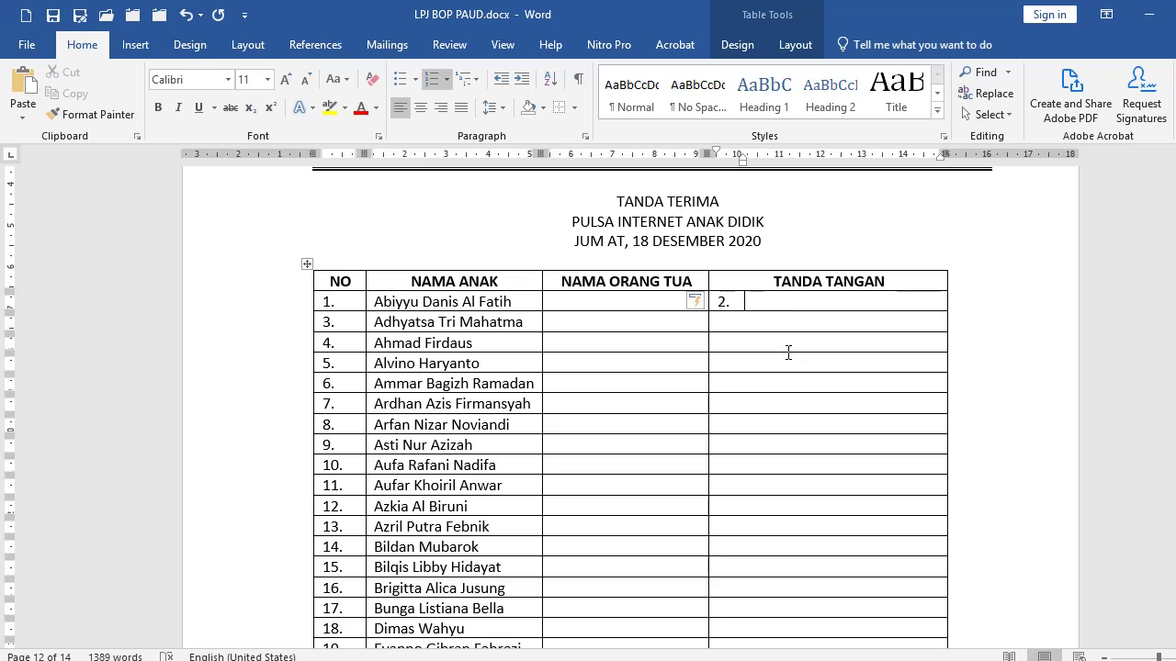
left_click_drag(782, 325, 780, 432)
key("Return")
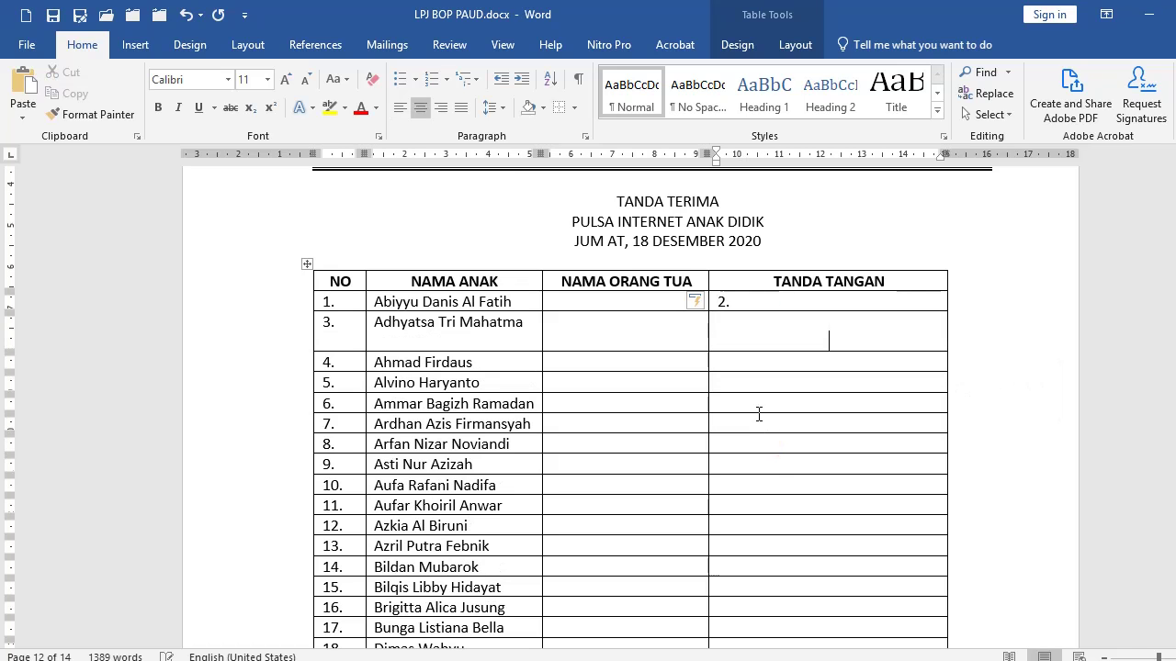
left_click(186, 15)
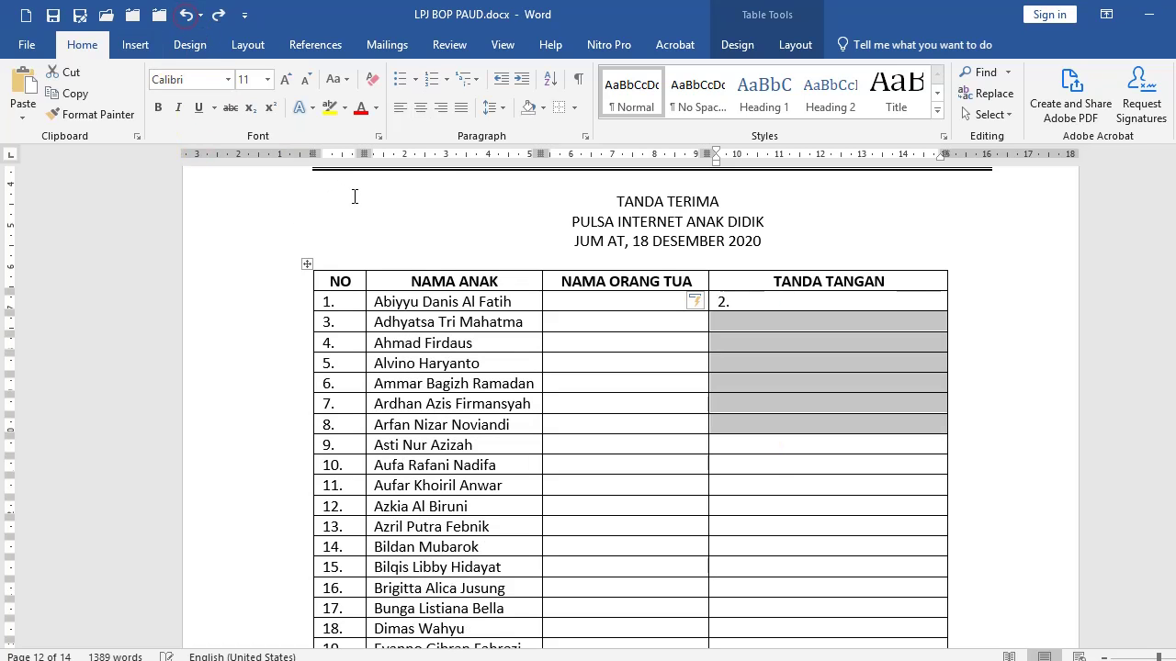
Copy the first signature cell's numbering onto TANDA TANGAN rows 3–17.
key("ctrl+v")
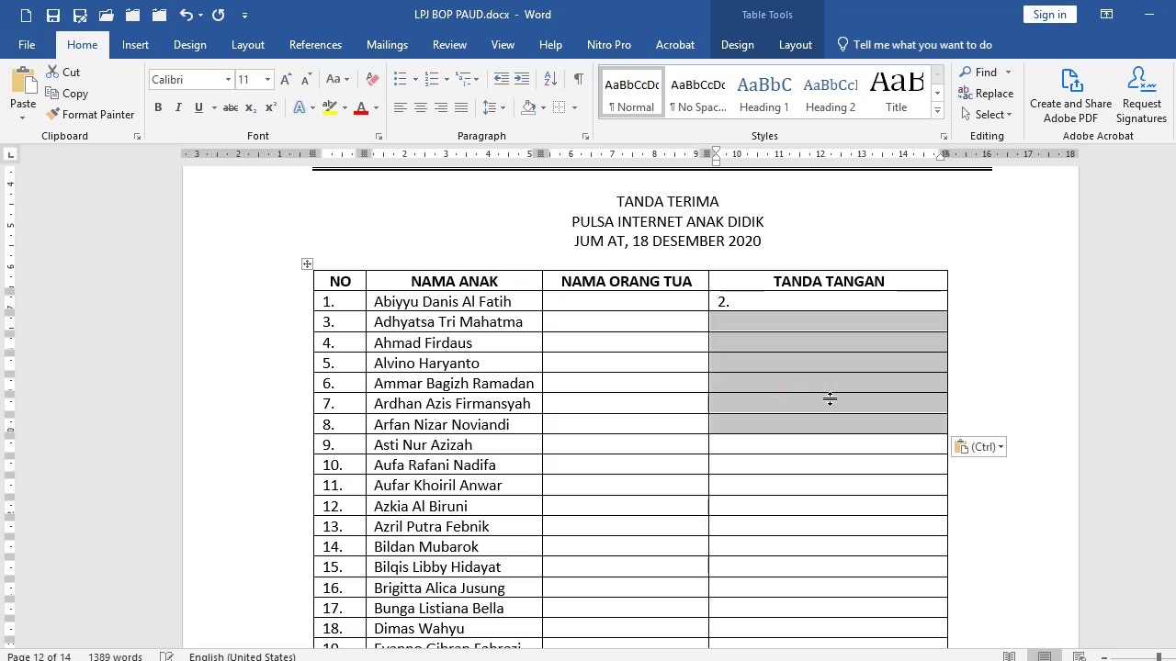
left_click(779, 305)
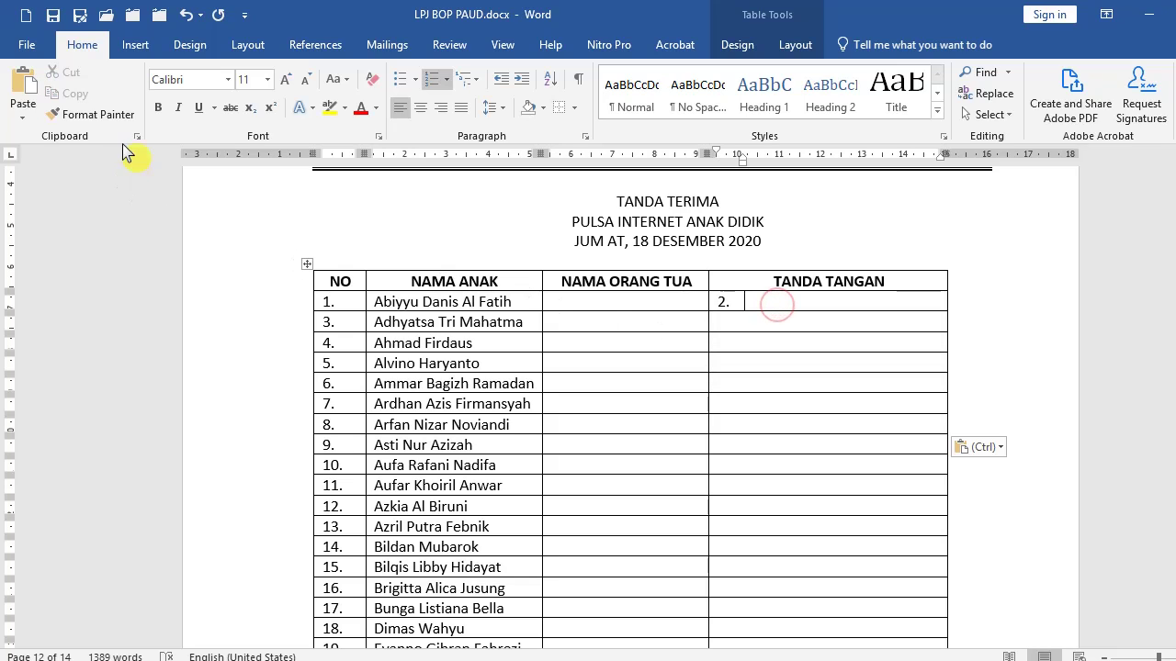
left_click(112, 118)
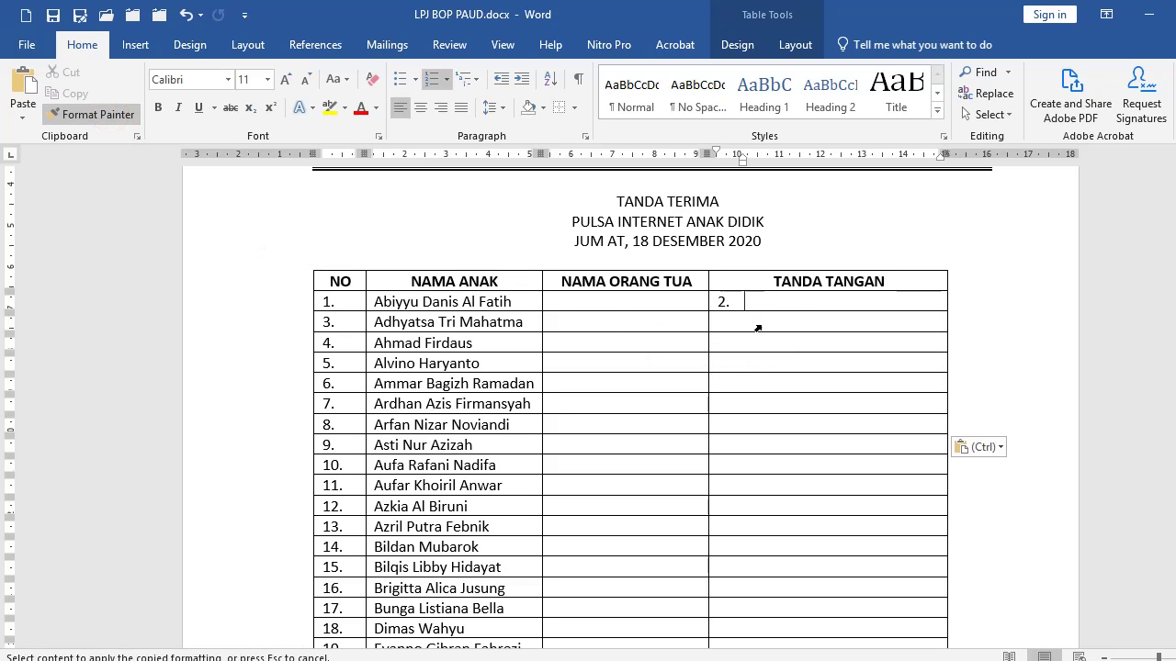
mouse_move(758, 322)
left_mouse_down()
mouse_move(759, 467)
mouse_move(779, 480)
left_mouse_up()
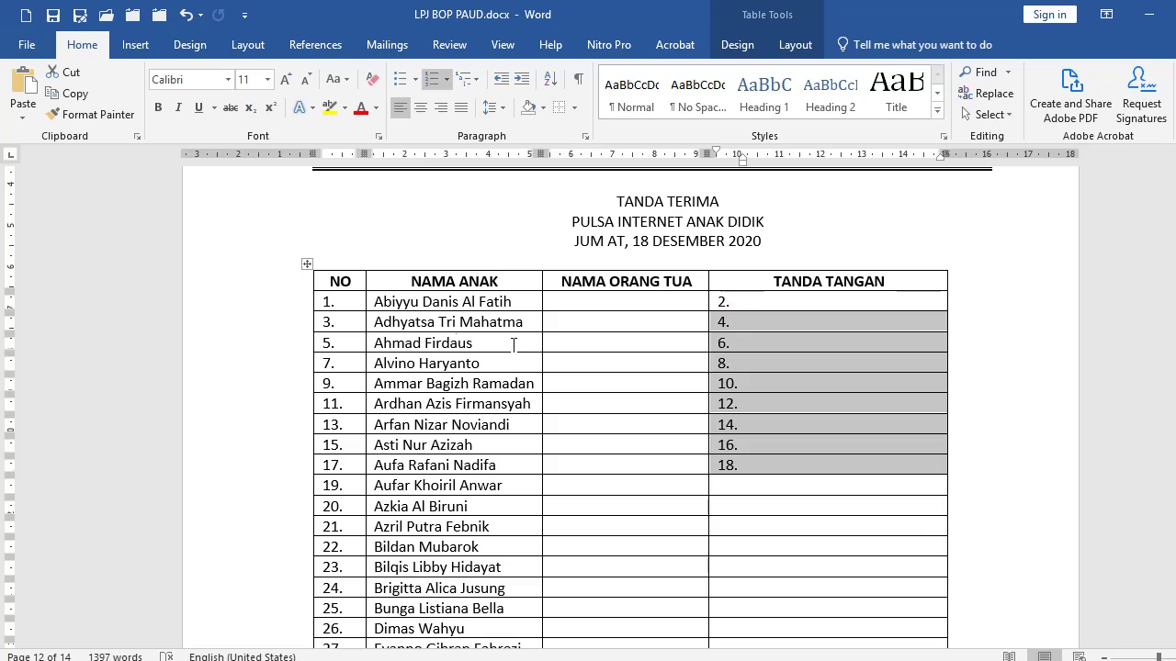
left_click(760, 299)
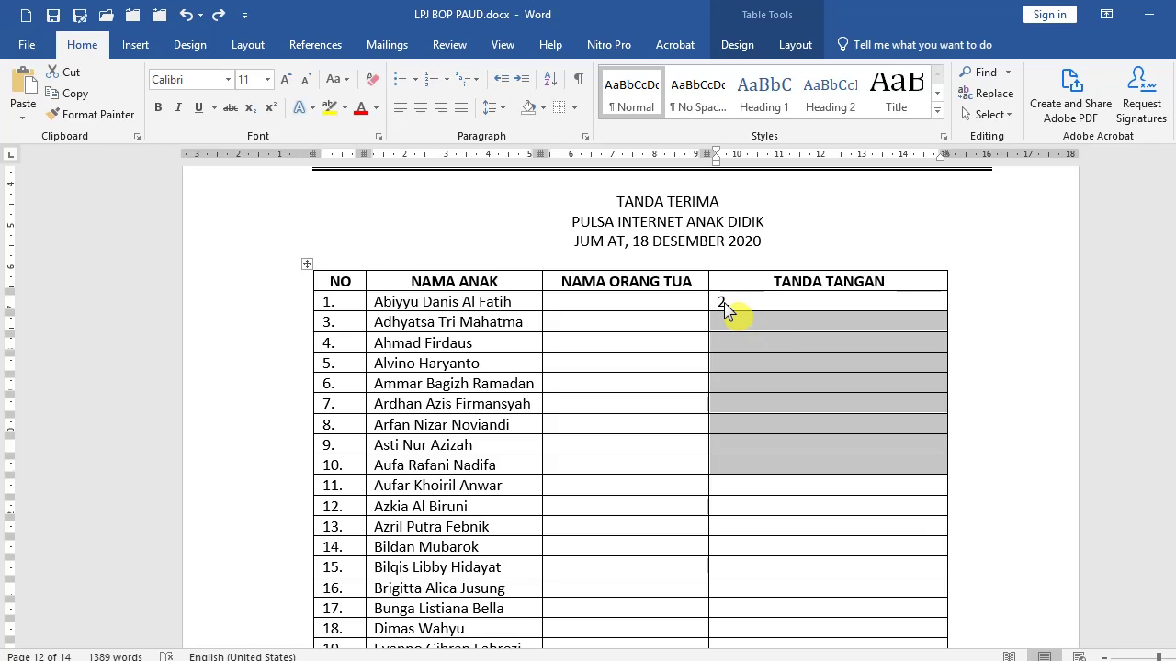
Restart the first TANDA TANGAN cell's numbering at 1.
left_click(723, 303)
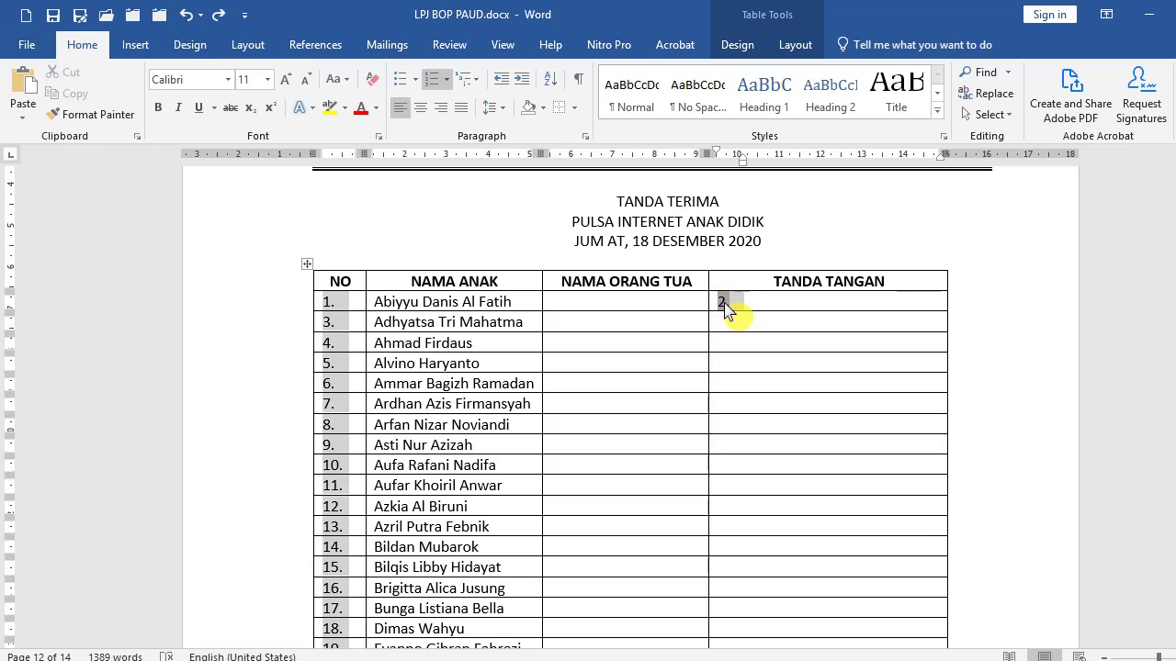
right_click(724, 304)
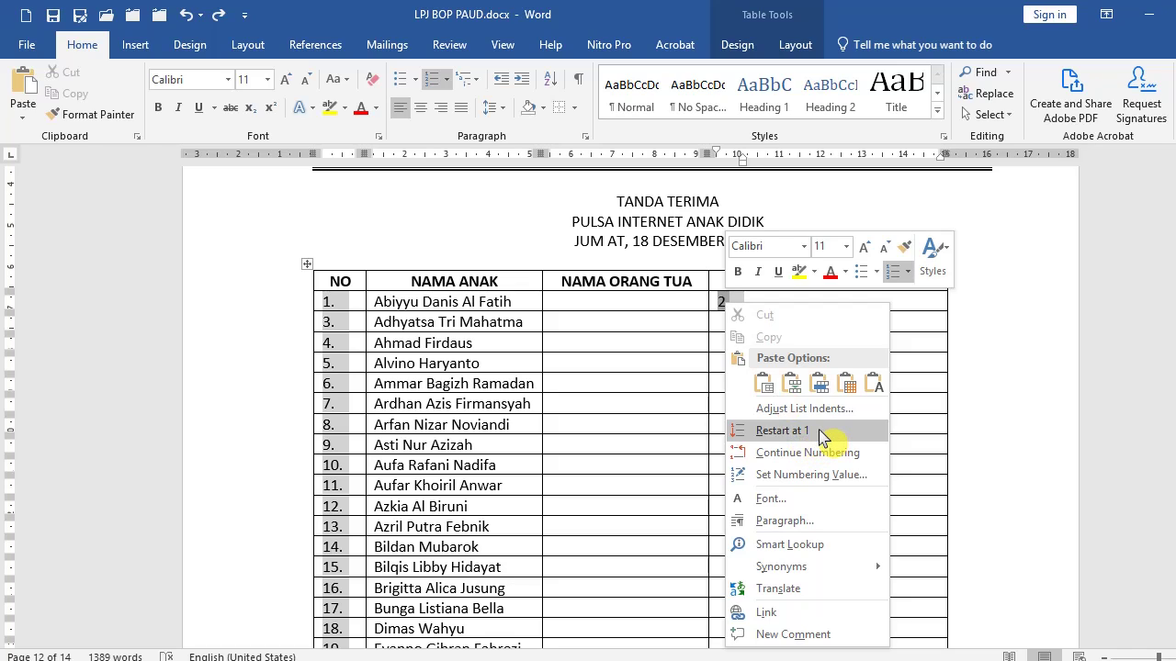
left_click(821, 434)
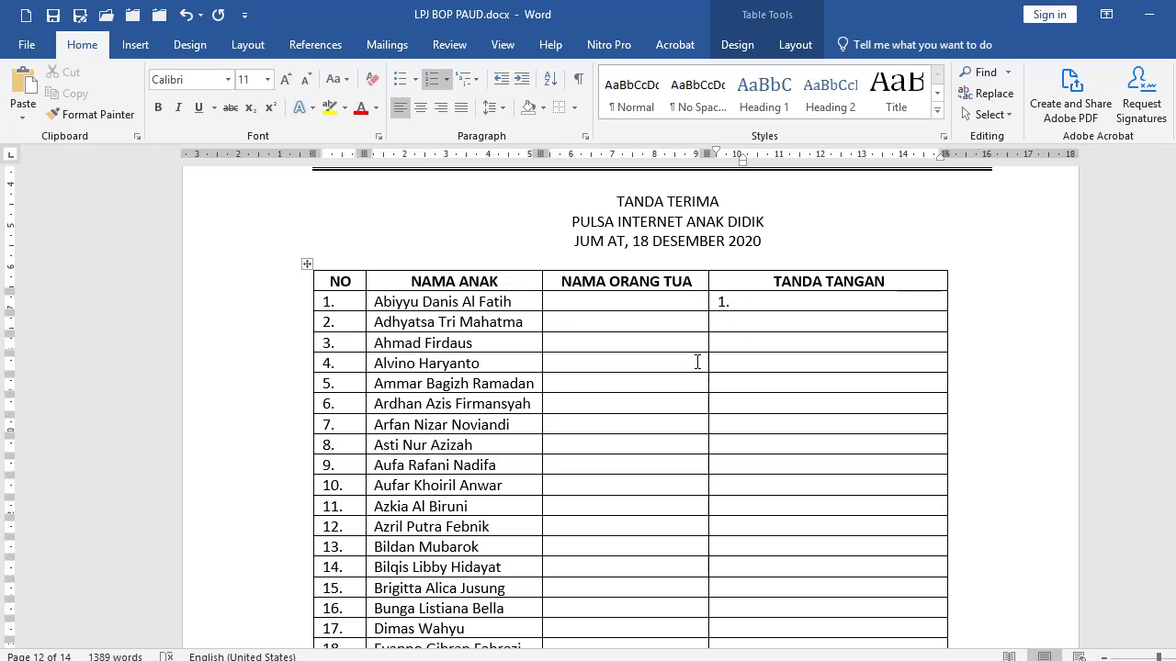
left_click(90, 115)
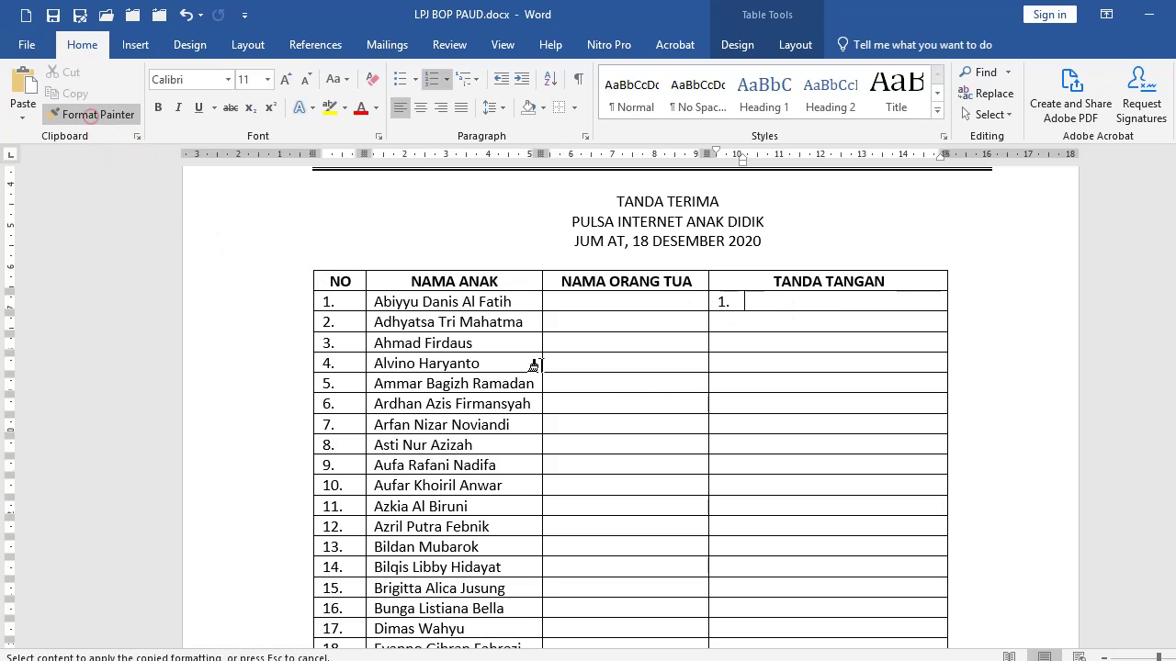
left_click_drag(745, 328, 766, 487)
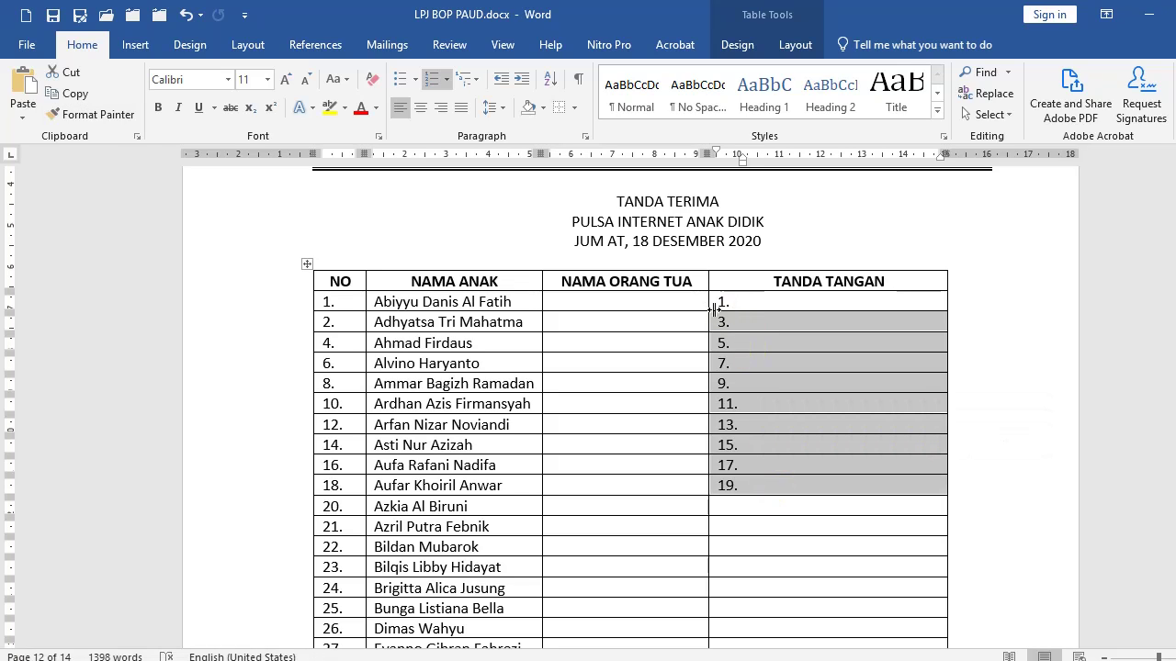
left_click(743, 310)
left_click(332, 347)
left_click(757, 401)
left_click(189, 24)
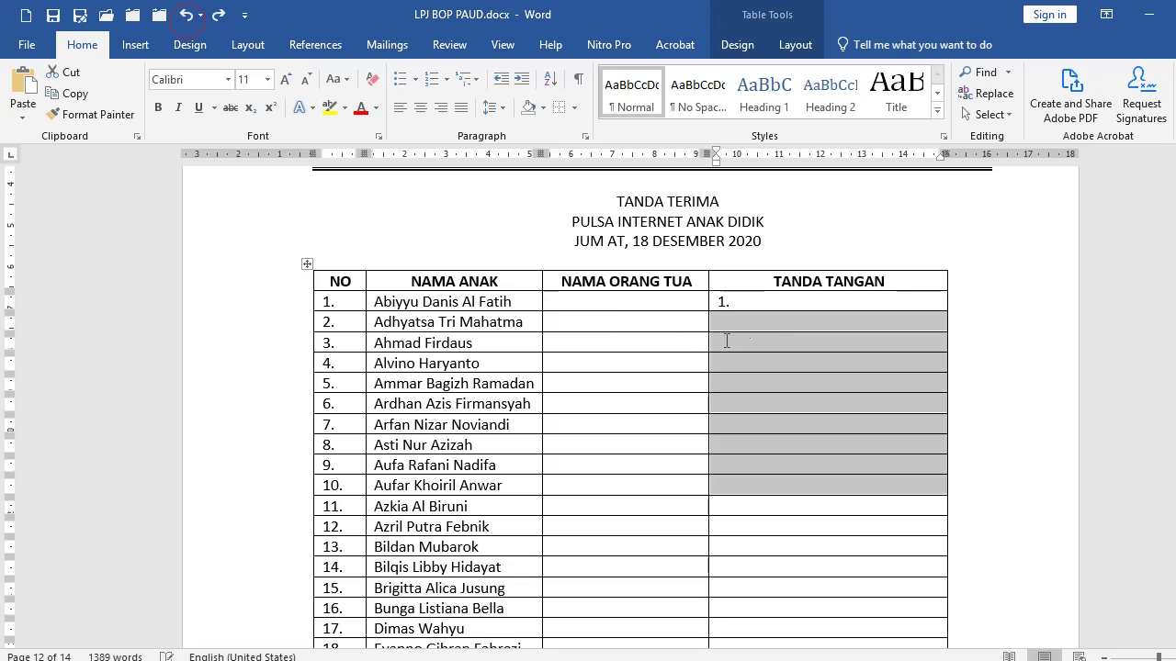
left_click(777, 307)
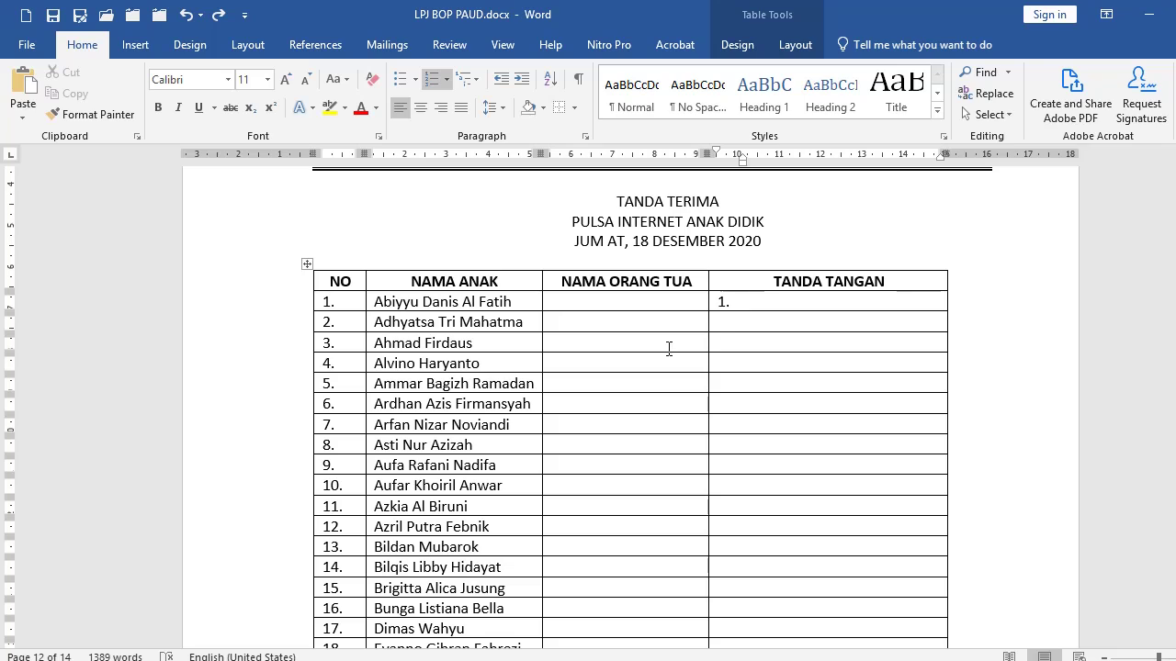
left_click(329, 323)
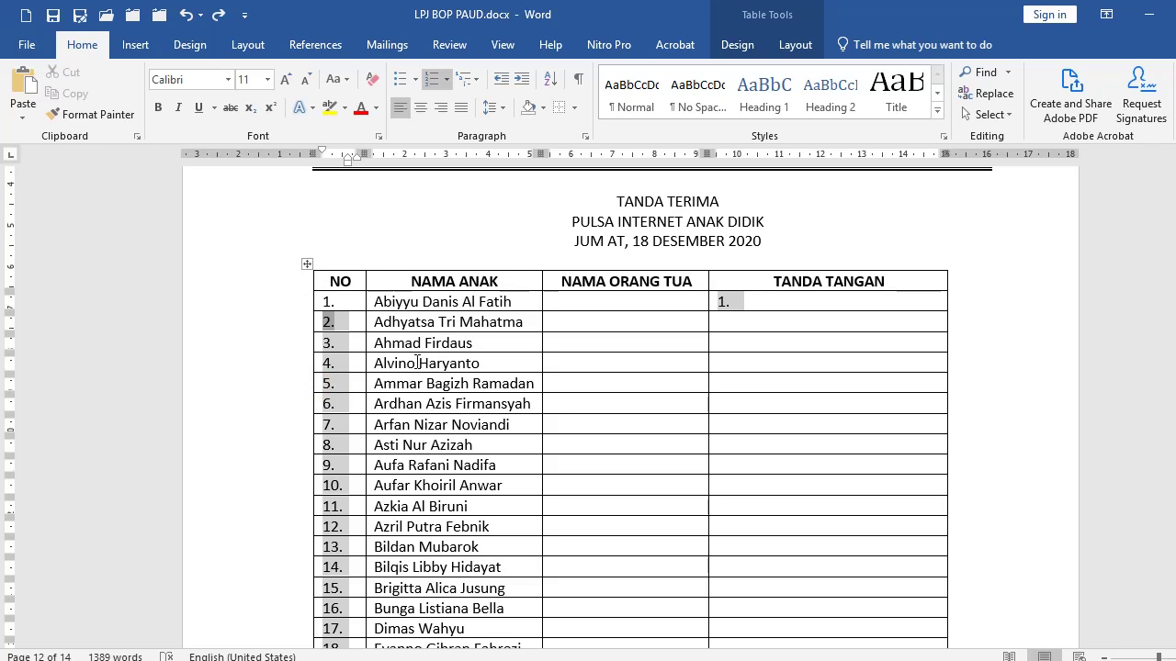
Copy the first NO cell's numbering onto the NO cells below it.
left_click(348, 302)
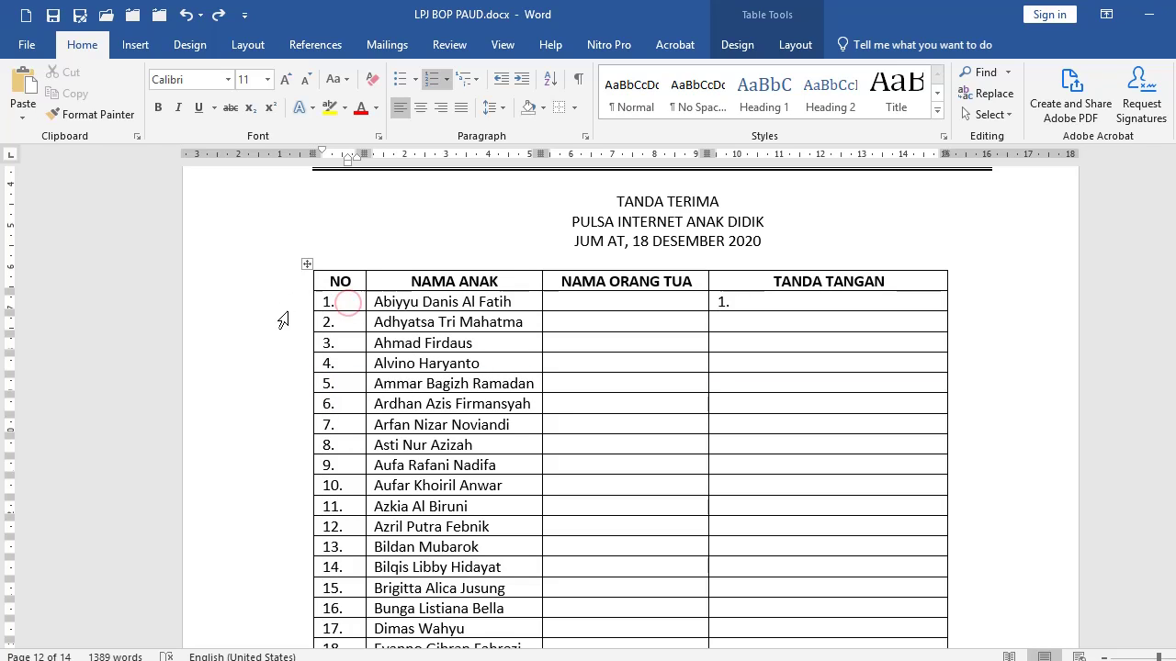
left_click(104, 118)
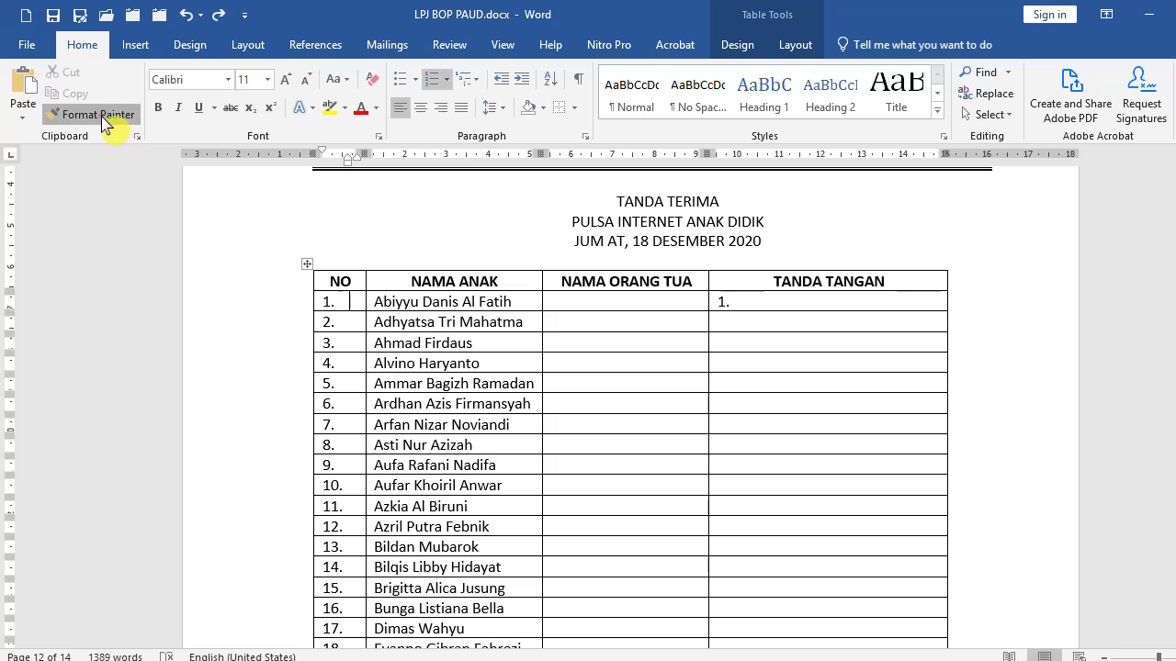
mouse_move(347, 321)
left_mouse_down()
mouse_move(347, 614)
mouse_move(345, 532)
left_mouse_up()
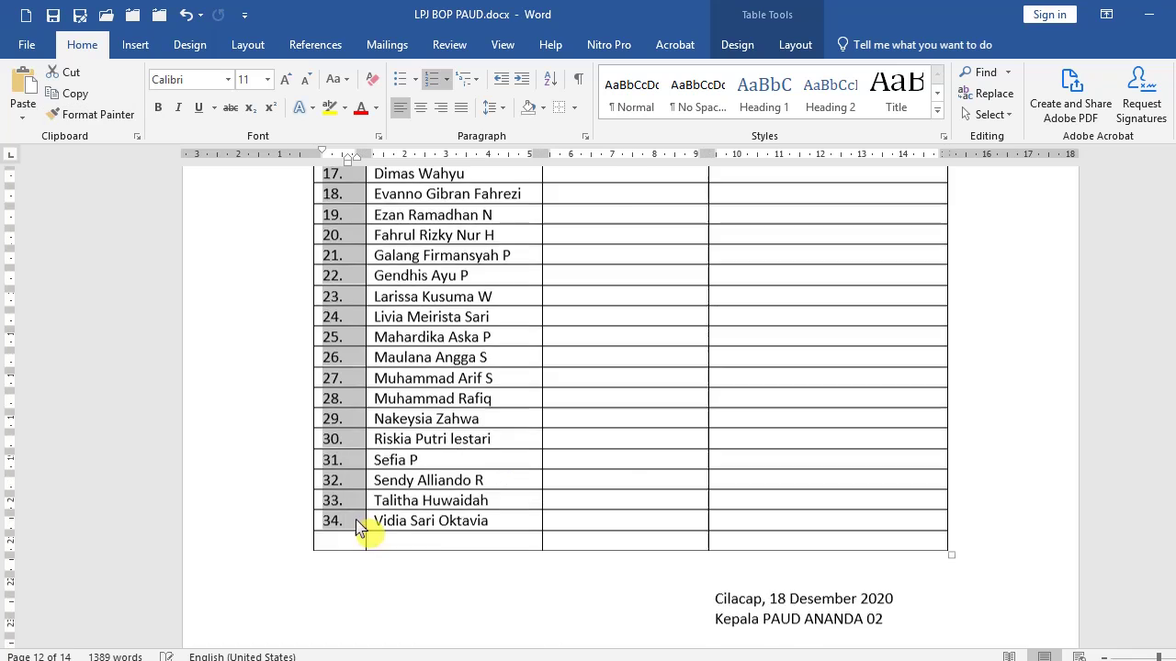
scroll(359, 530, "up", 8)
left_click(490, 368)
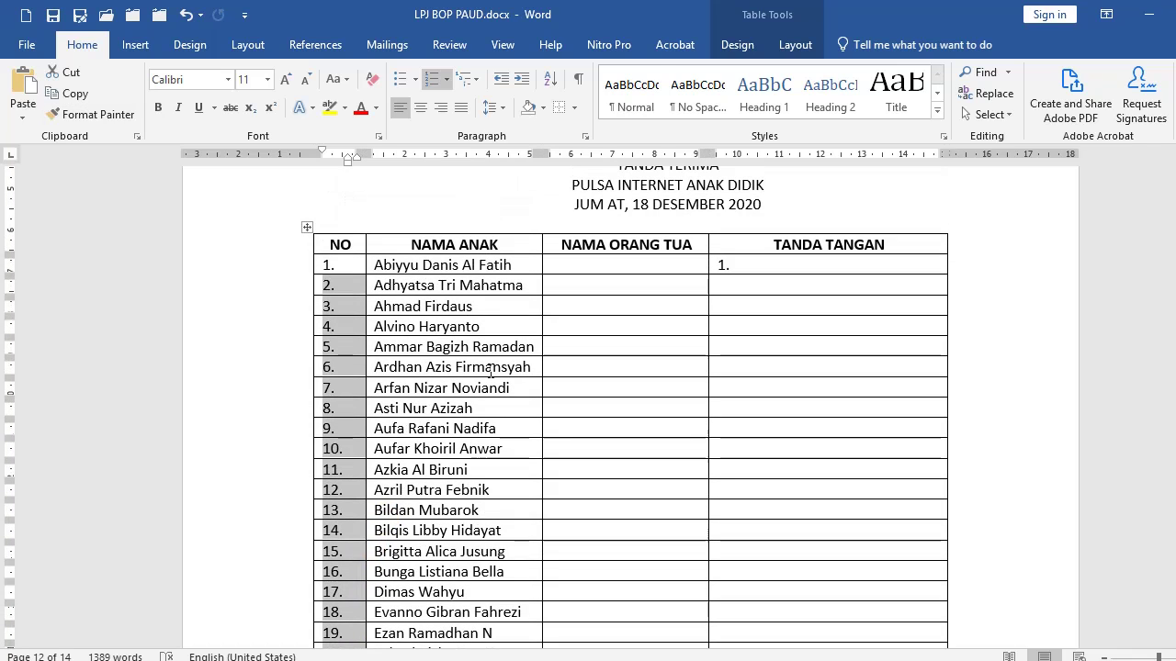
left_click(328, 285)
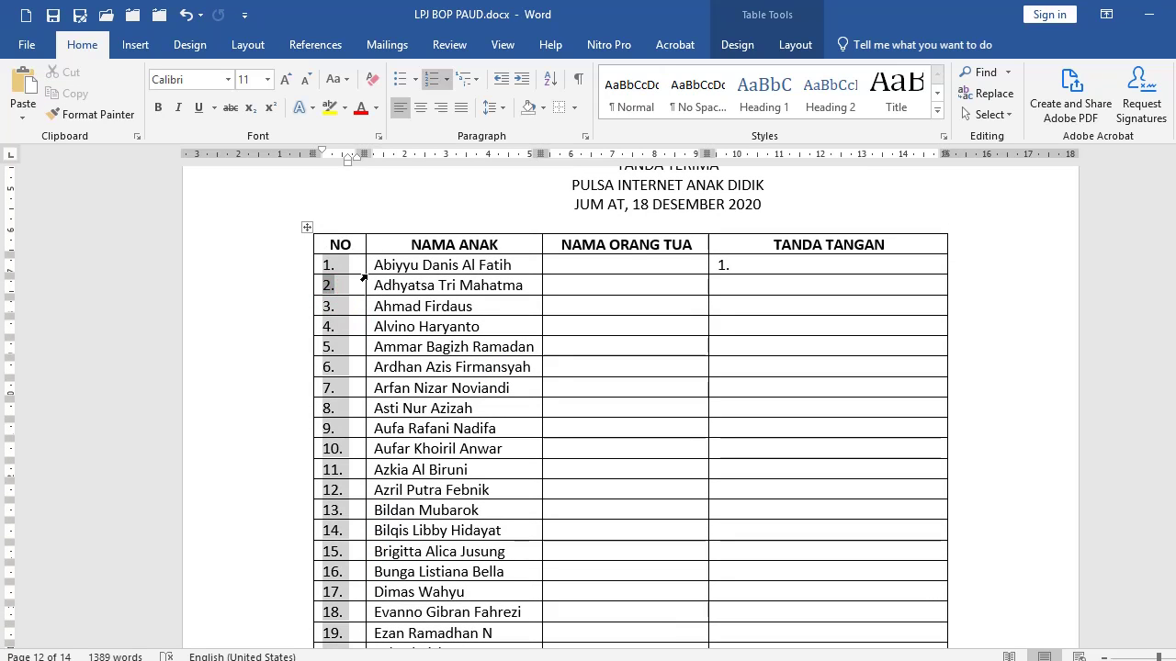
Copy the first signature cell's numbering down the whole TANDA TANGAN column.
left_click(768, 268)
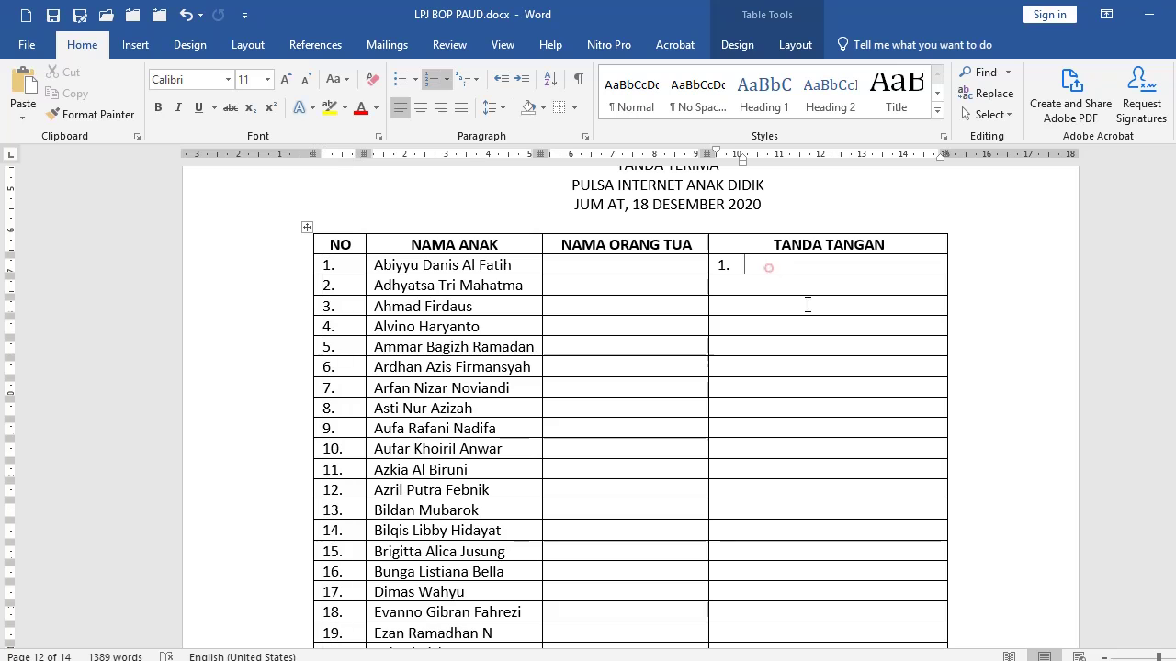
left_click(97, 113)
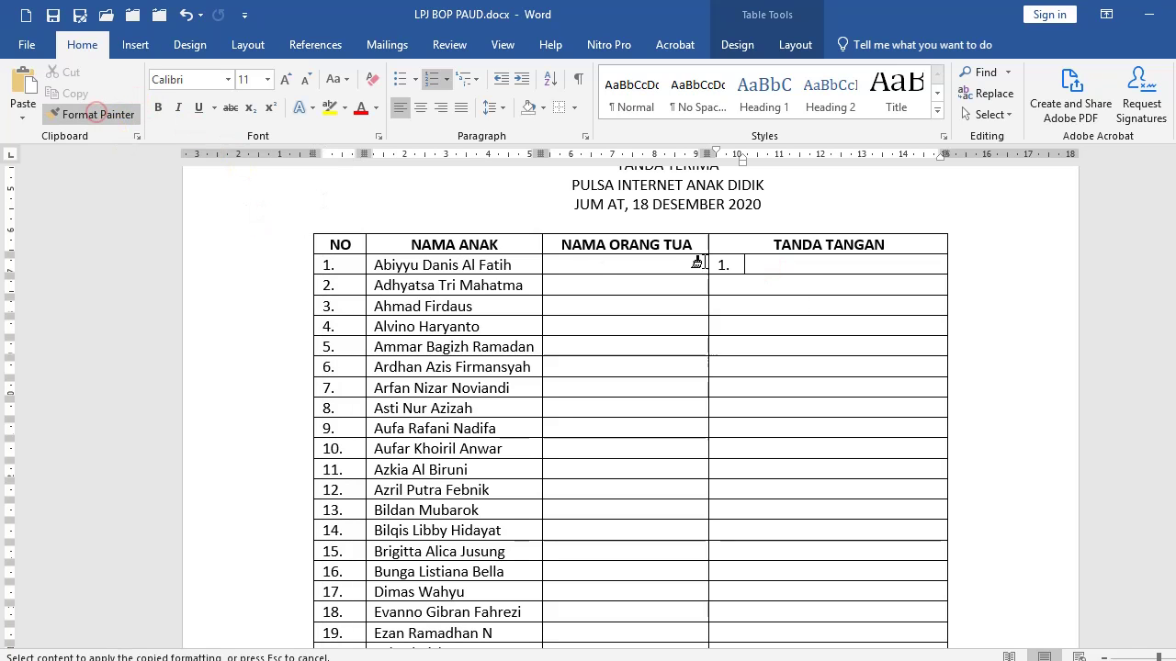
mouse_move(748, 281)
left_mouse_down()
mouse_move(759, 654)
mouse_move(750, 517)
left_mouse_up()
scroll(775, 441, "up", 7)
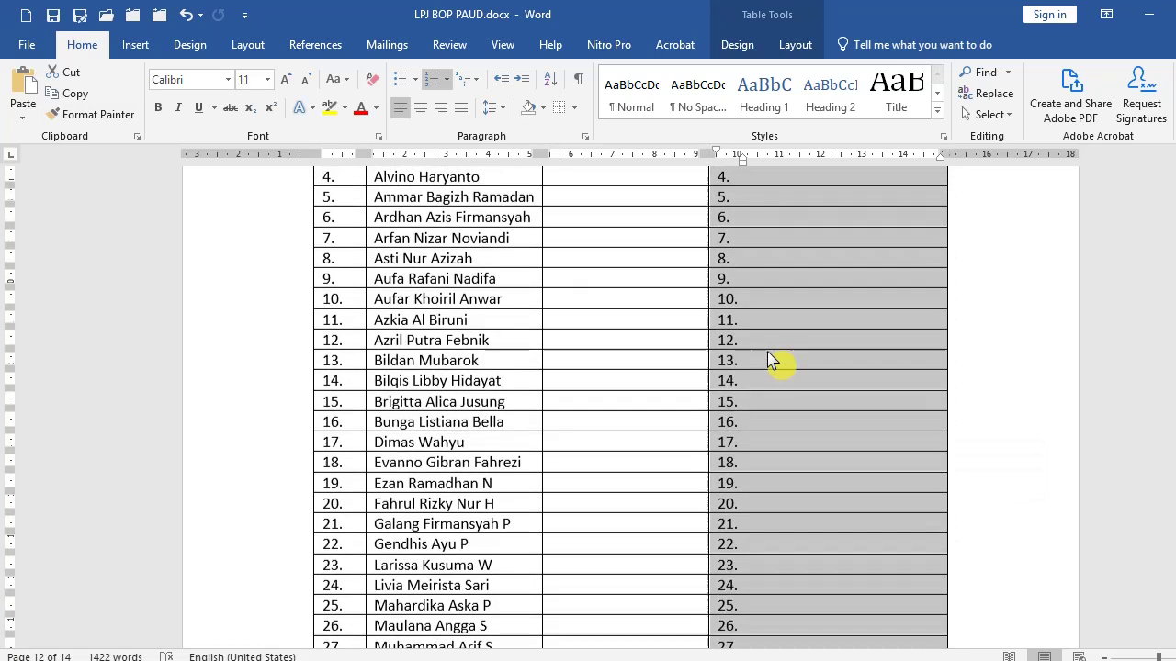
scroll(768, 353, "up", 1)
Center the even TANDA TANGAN signature numbers 2. through 16., leaving odd ones left-aligned.
left_click(768, 284)
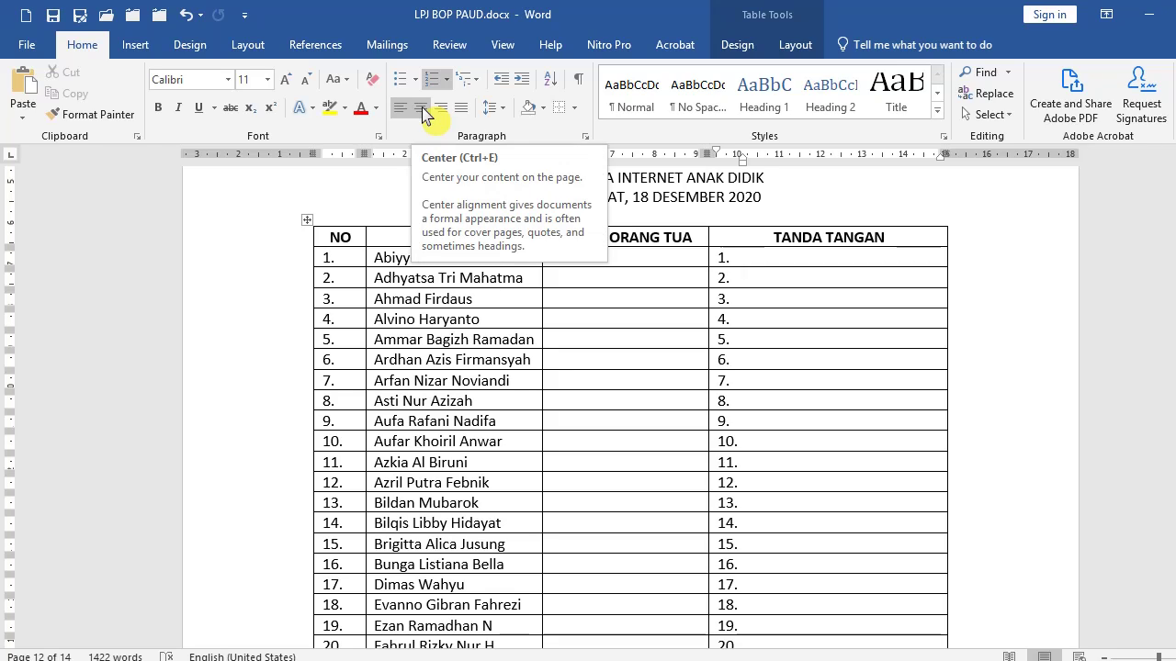
key("Down")
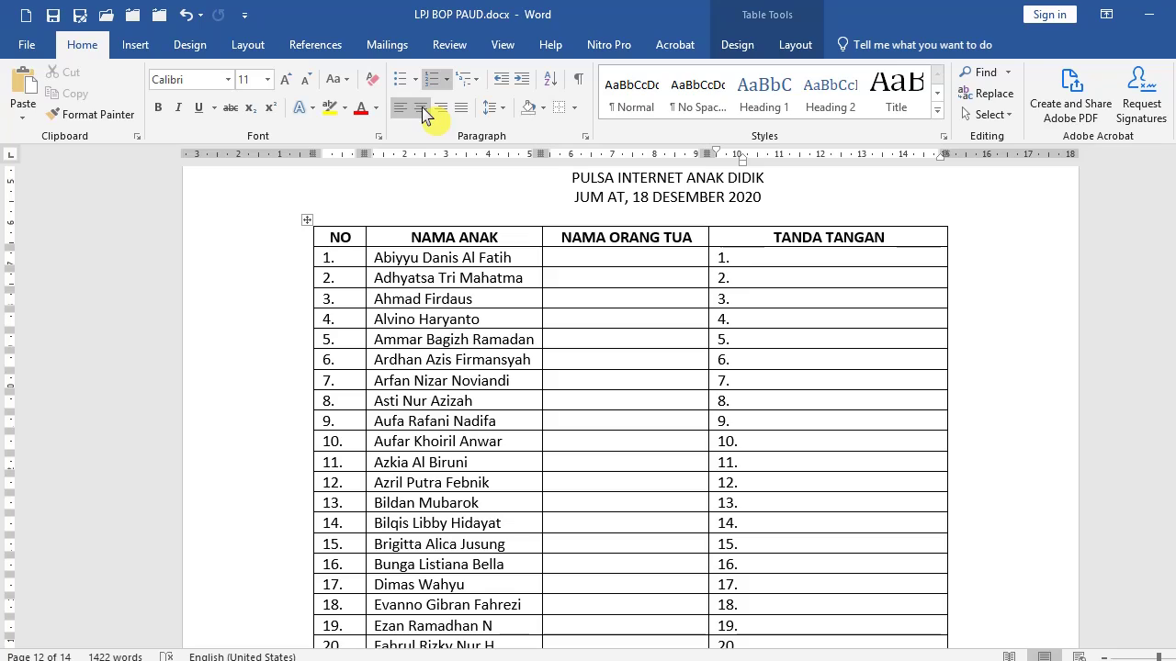
left_click(421, 108)
left_click(421, 108)
key("Down")
key("Down")
left_click(421, 108)
key("Down")
left_click(420, 109)
key("Down")
key("Down")
left_click(420, 108)
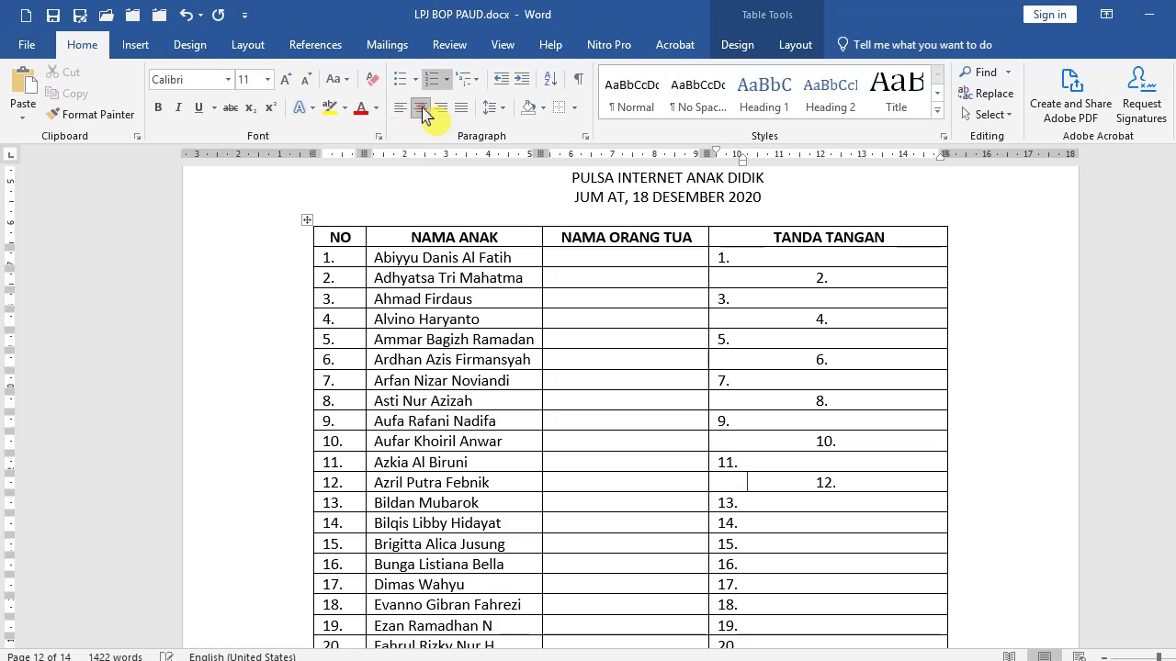
left_click(421, 108)
left_click(420, 108)
Center the remaining even signature numbers 18. through 34. in the TANDA TANGAN column.
key("Down")
key("Down")
left_click(421, 108)
key("Down")
key("Down")
left_click(421, 109)
key("Down")
key("Down")
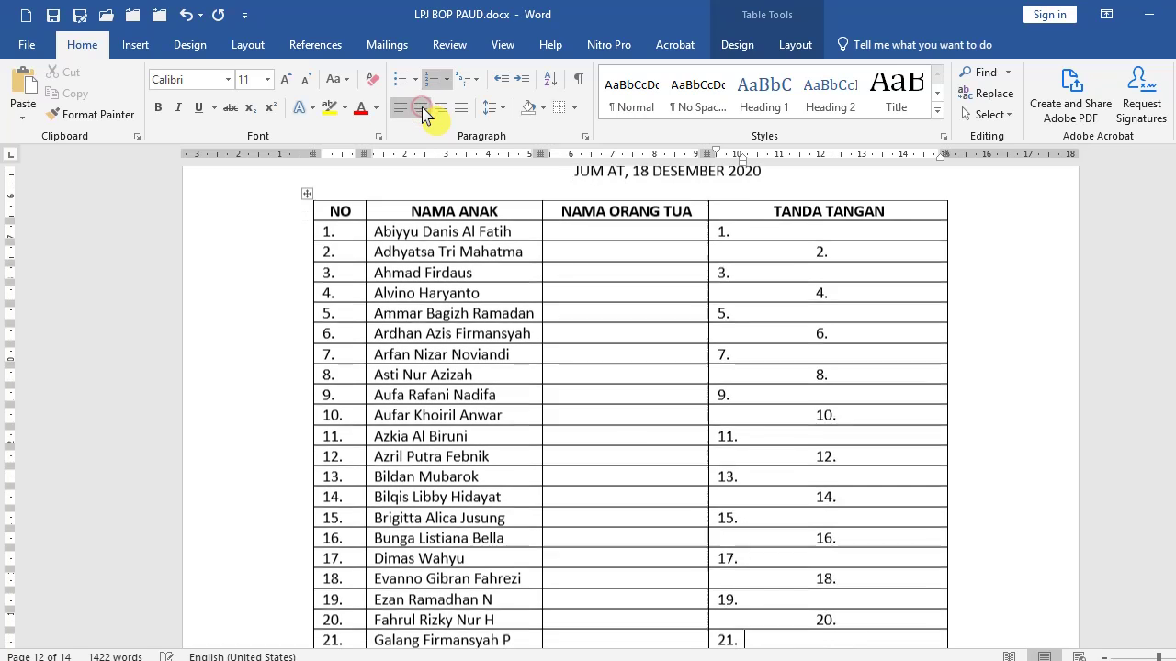
left_click(421, 108)
key("Down")
key("Down")
left_click(421, 108)
key("Down")
key("Down")
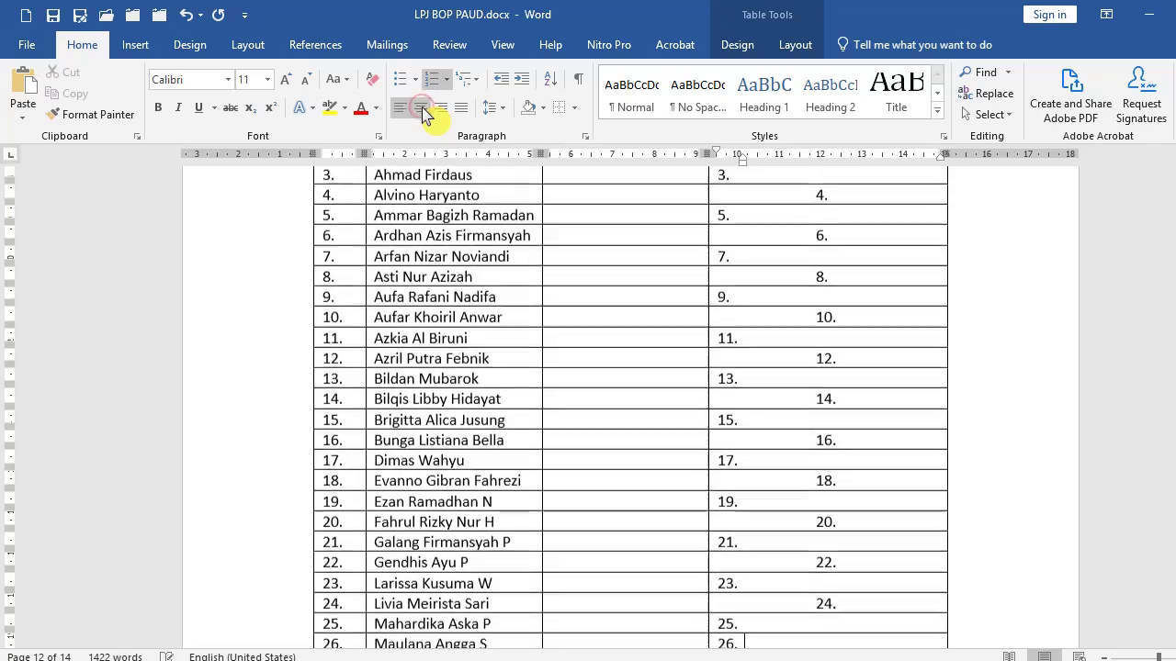
left_click(421, 108)
key("Down")
key("Down")
left_click(421, 109)
key("Down")
key("Down")
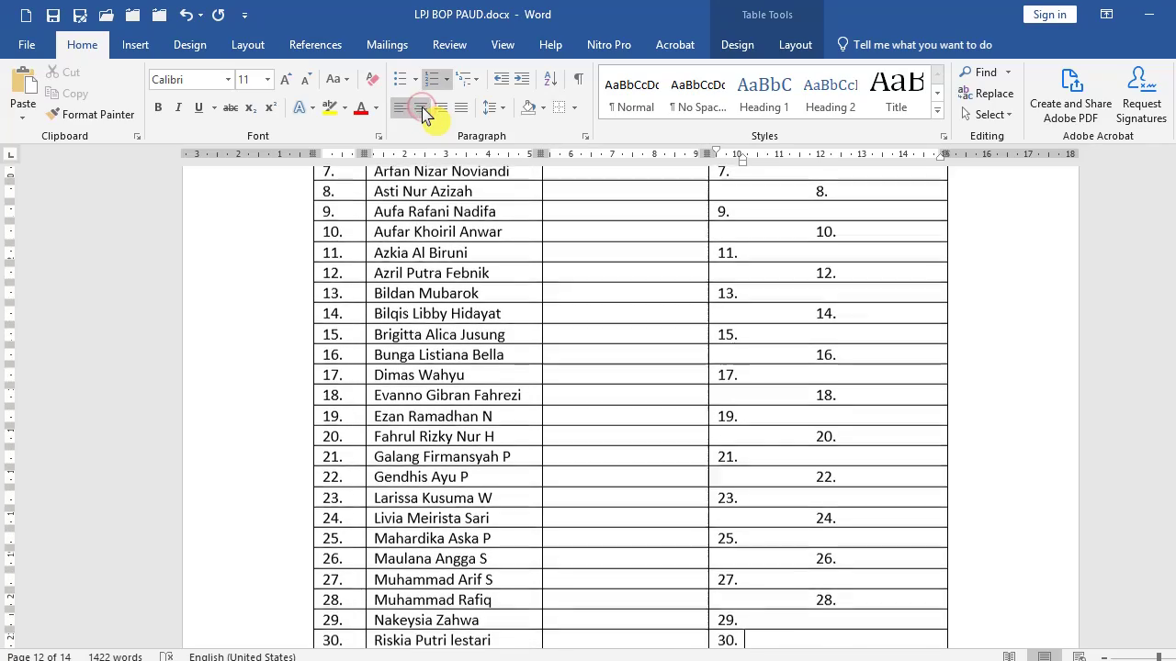
left_click(421, 109)
key("Down")
key("Down")
left_click(421, 108)
key("Down")
key("Down")
key("Down")
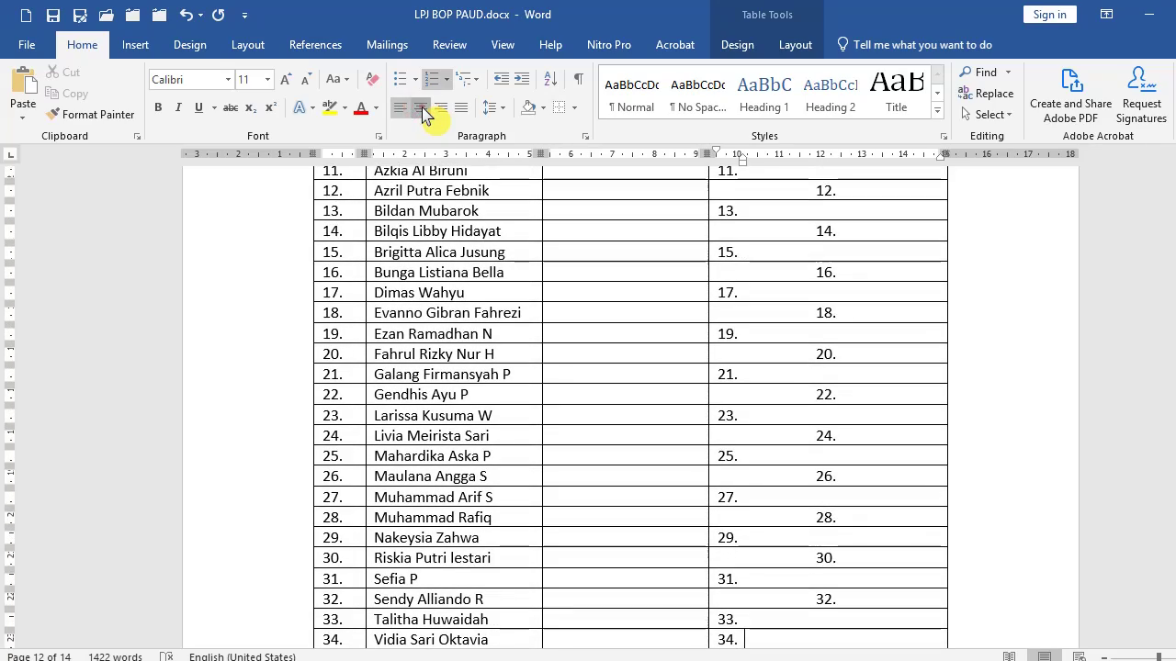
left_click(421, 108)
key("Down")
key("Down")
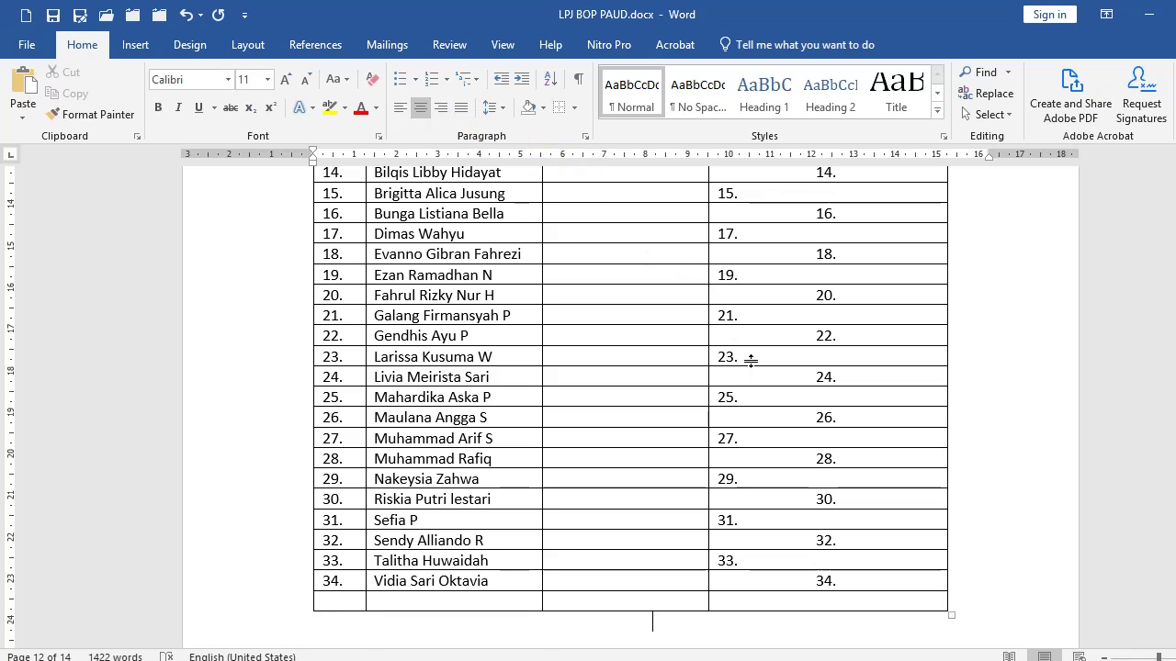
Jump back to the LAPORAN PERTANGGUNGJAWABAN cover page at the start of the report.
scroll(751, 360, "up", 8)
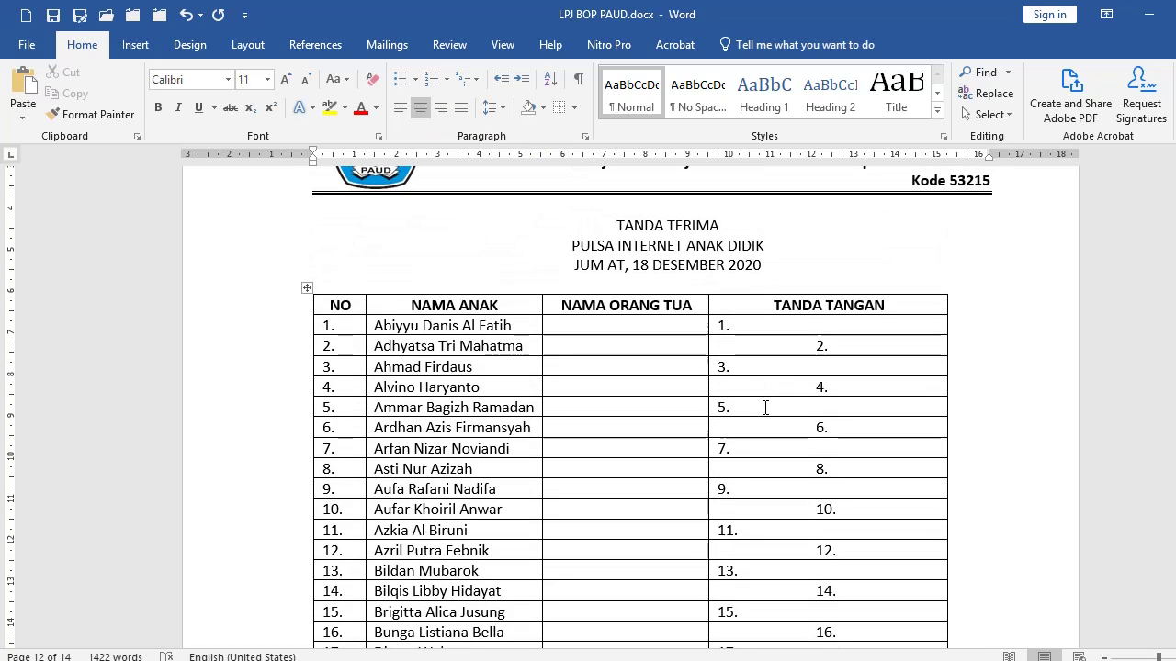
key("ctrl+Home")
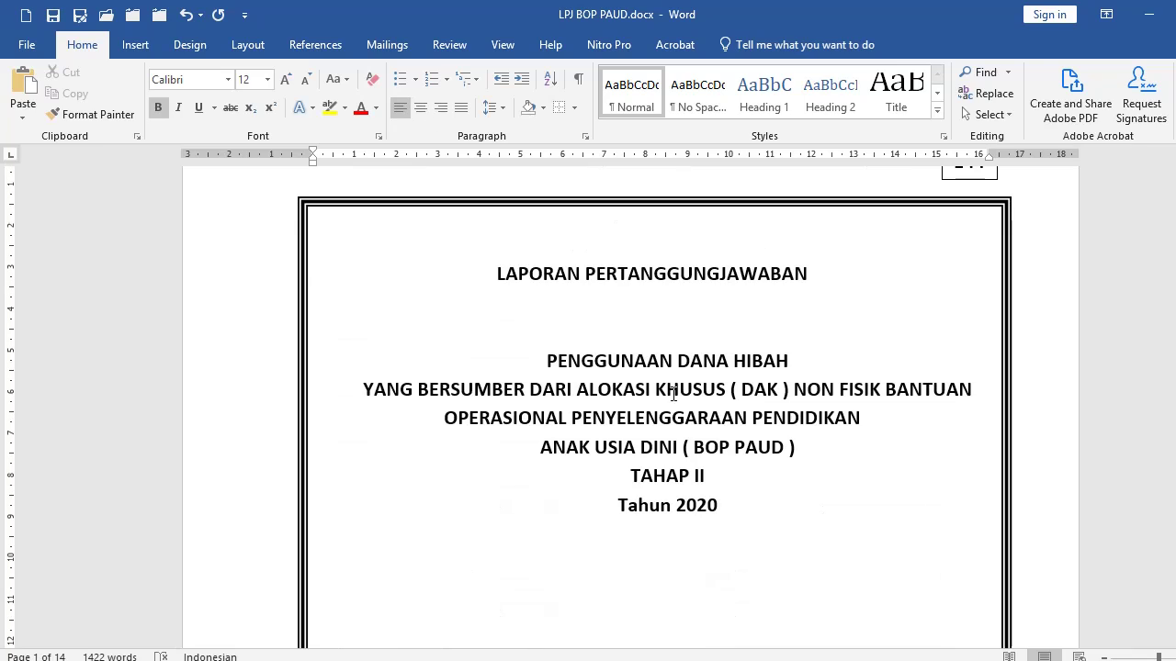